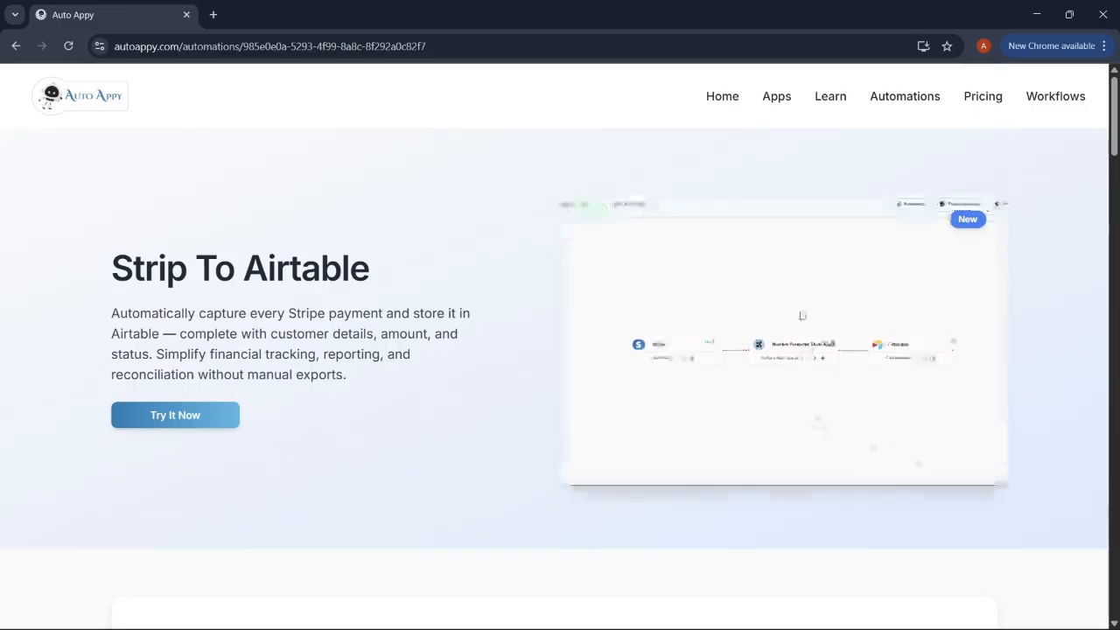
Step: Return to the Auto Appy home page and browse its sections, ending back at the top
click(716, 97)
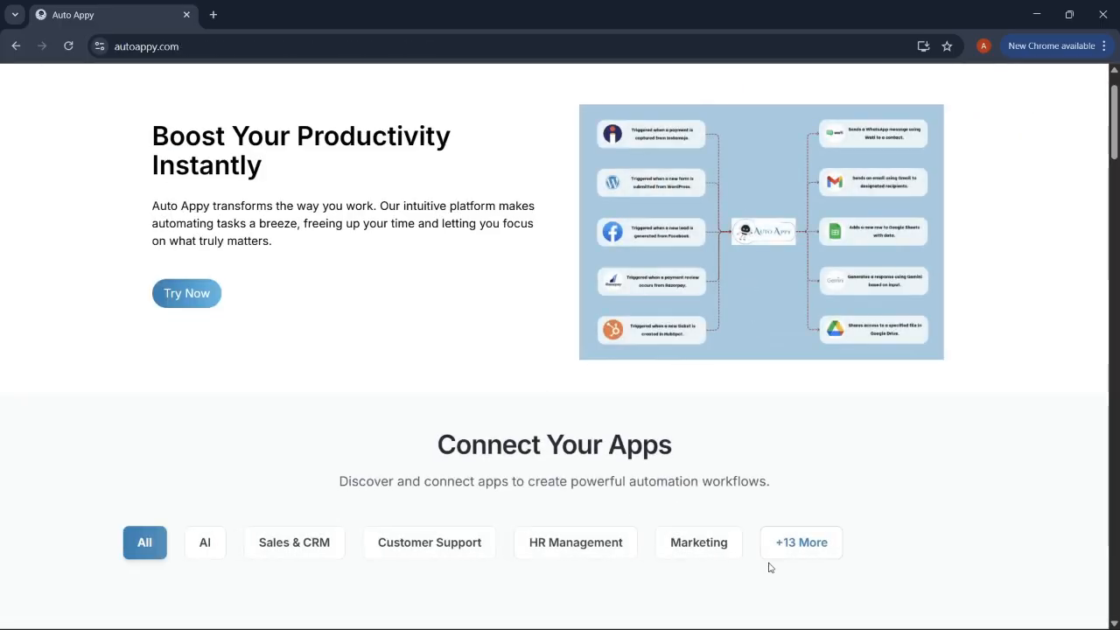
click(754, 612)
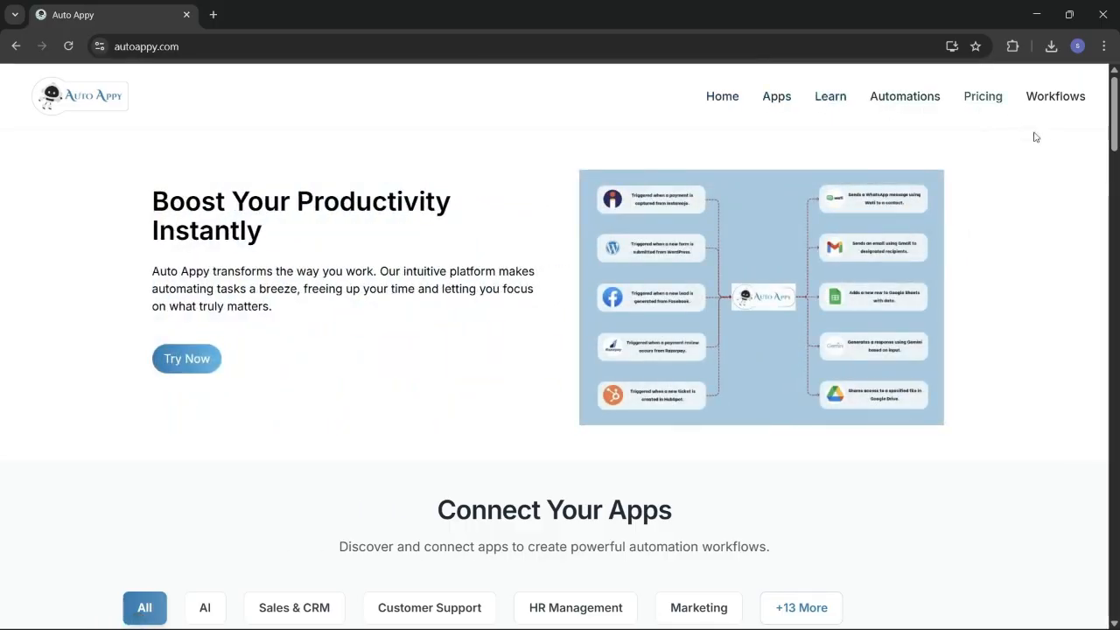
scroll(713, 404, down, 2)
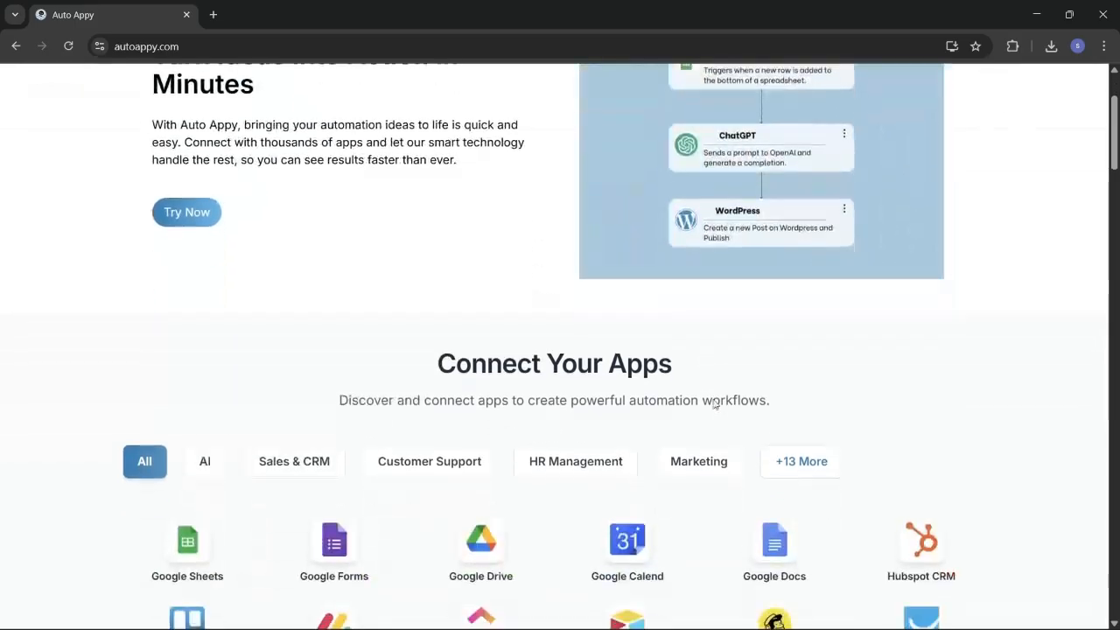
scroll(713, 404, down, 1)
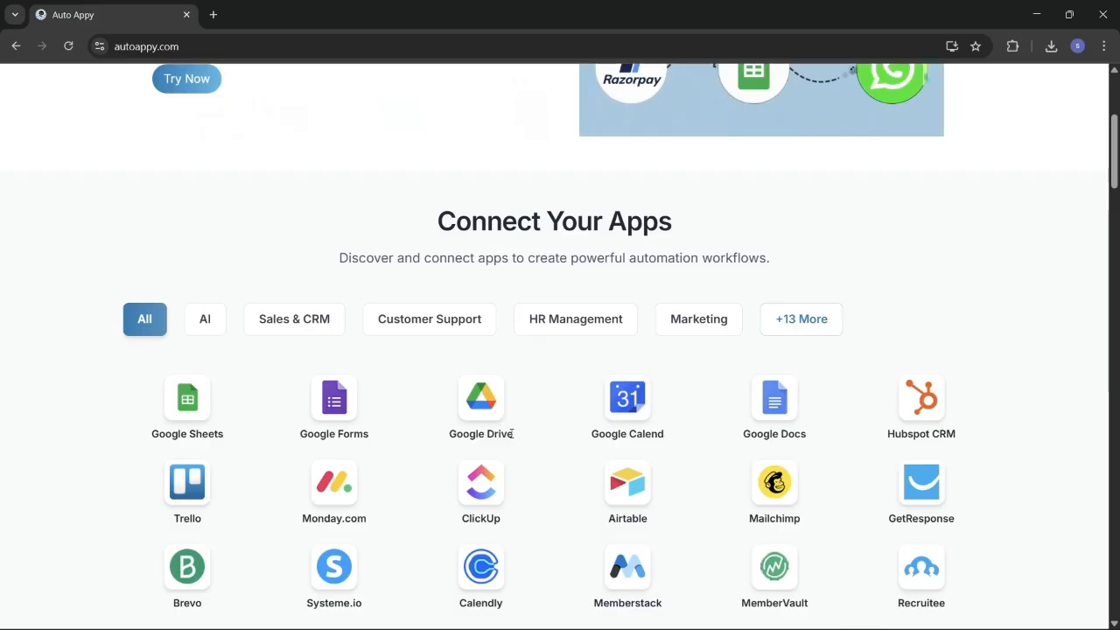
scroll(513, 436, down, 1)
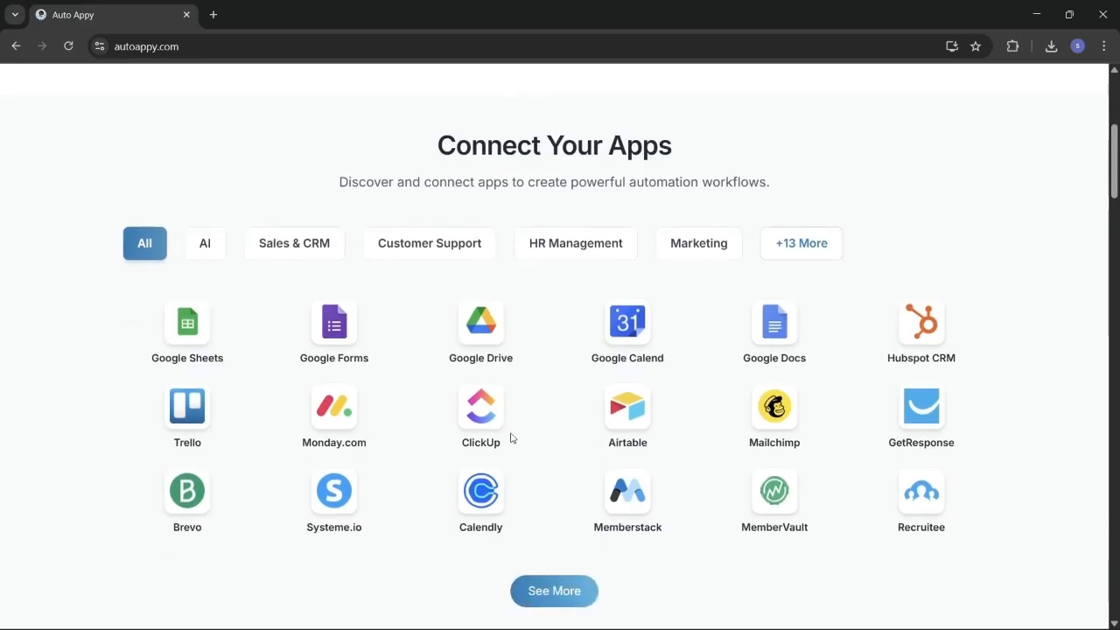
scroll(511, 437, down, 5)
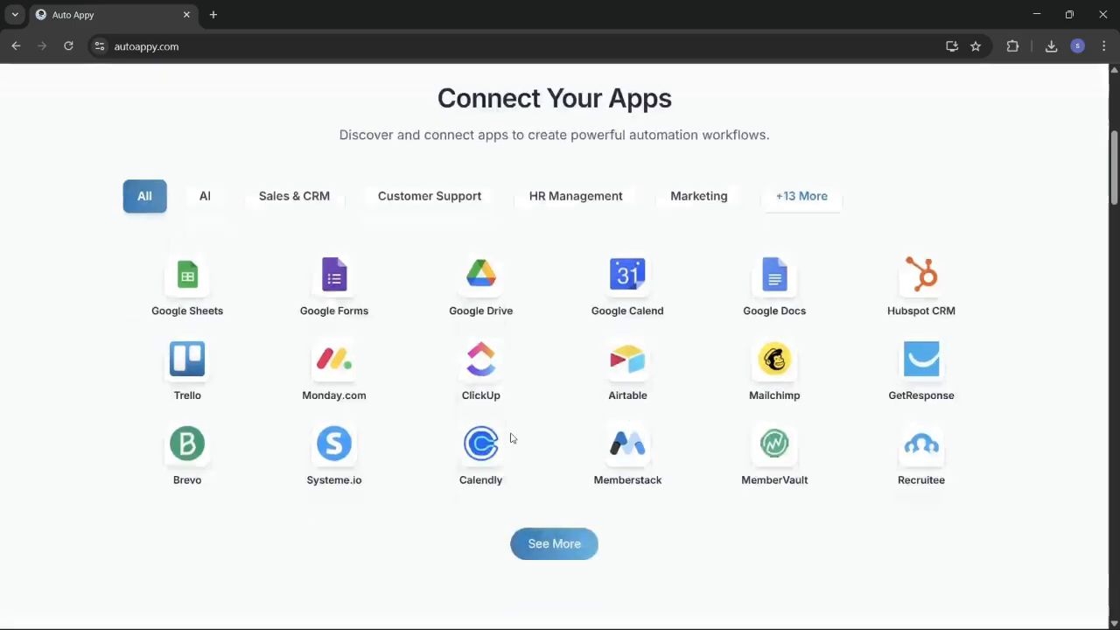
scroll(512, 439, down, 1)
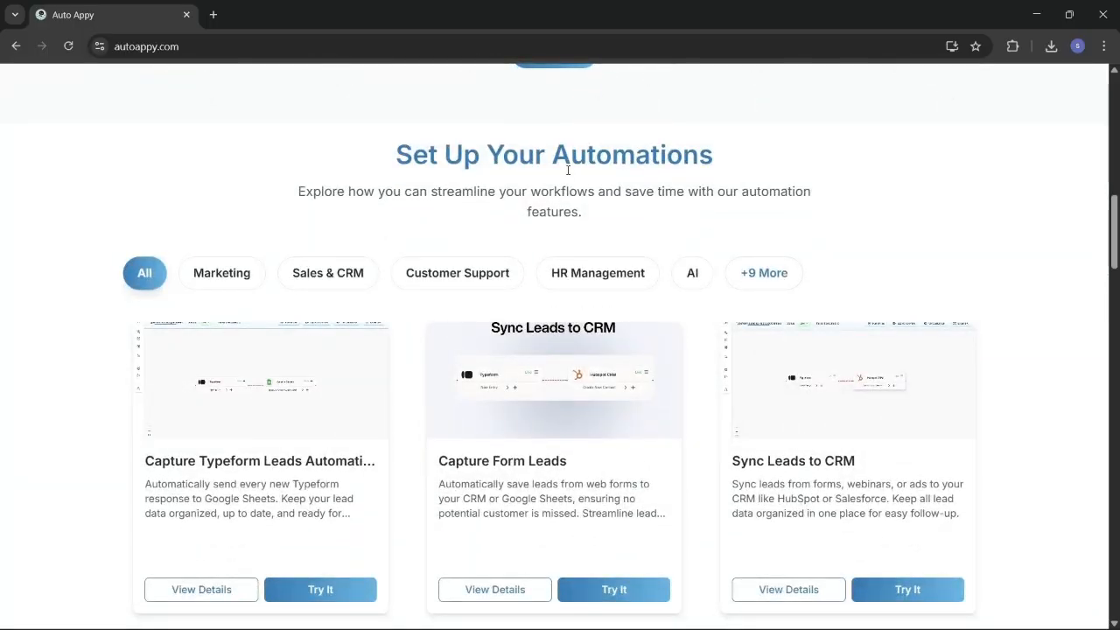
scroll(471, 454, down, 1)
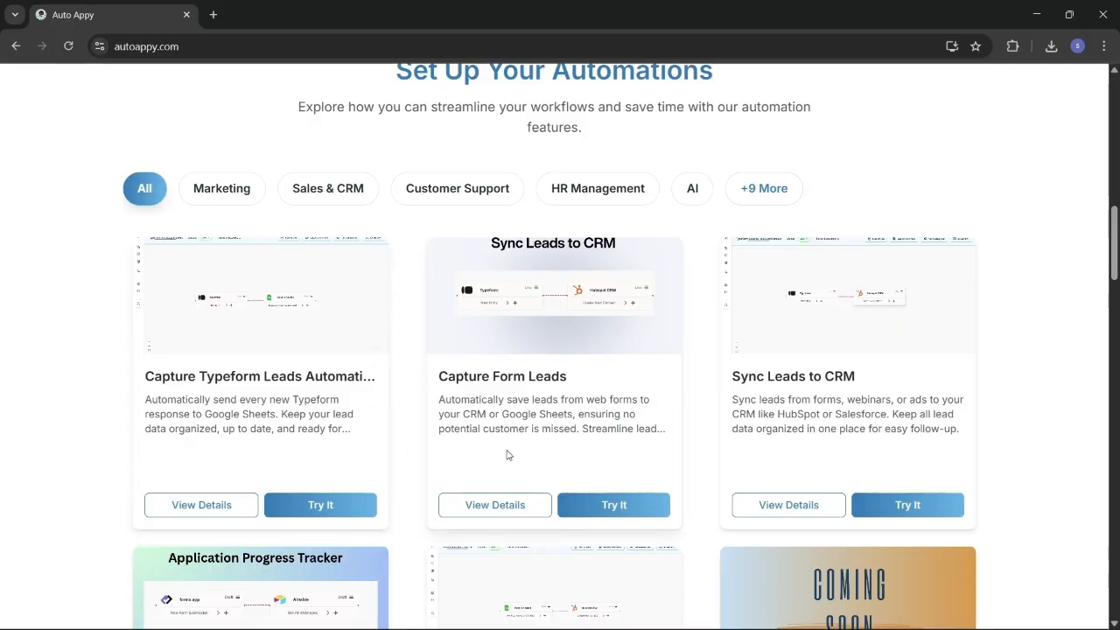
scroll(507, 454, down, 10)
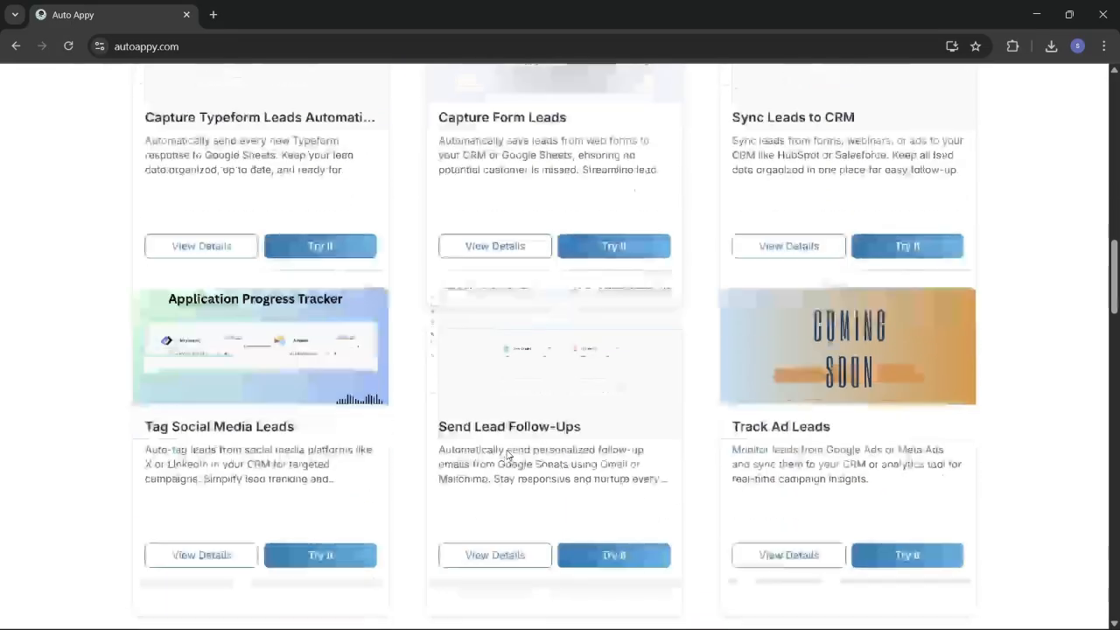
scroll(507, 449, down, 8)
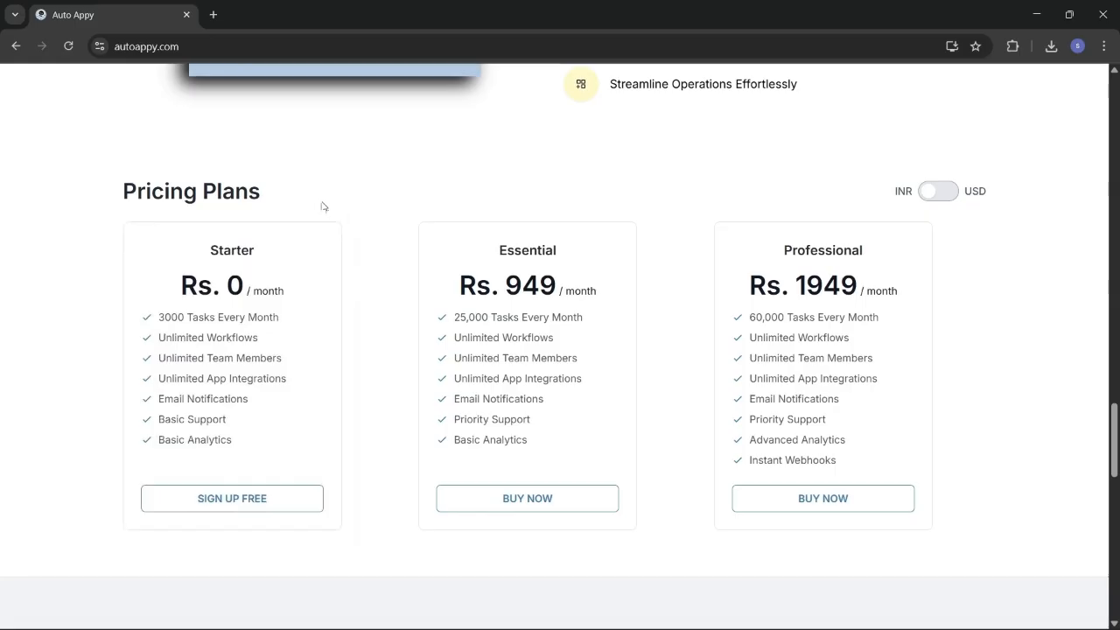
scroll(430, 162, up, 10)
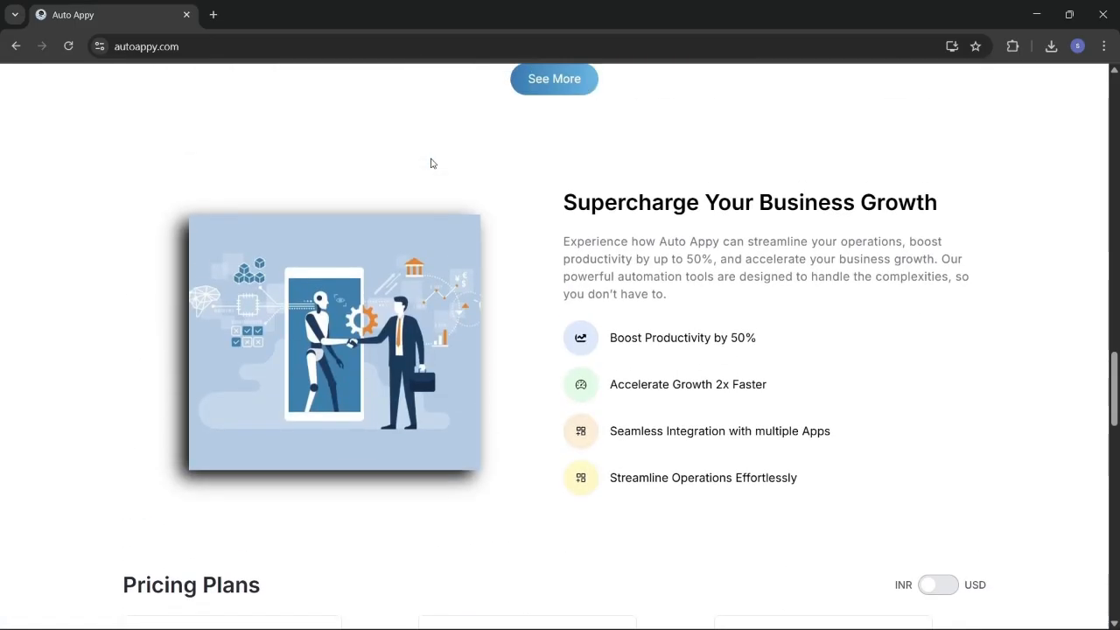
scroll(431, 163, up, 18)
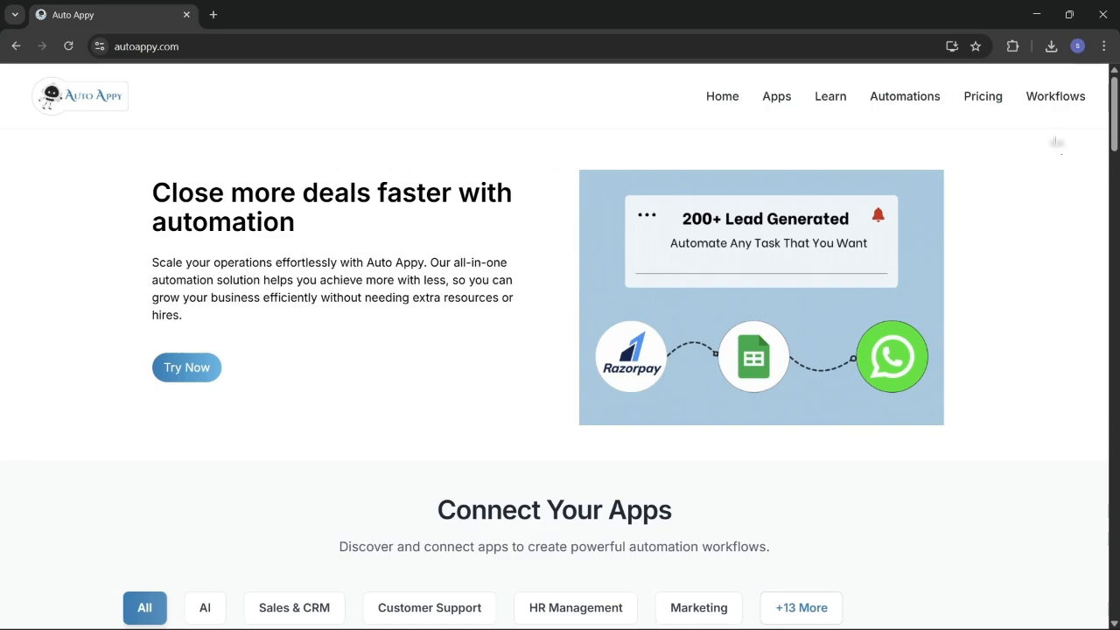
Step: Add and save a new workflow named 'Auto Capture Stripe Payment Detalis Into Airtable'
click(1040, 105)
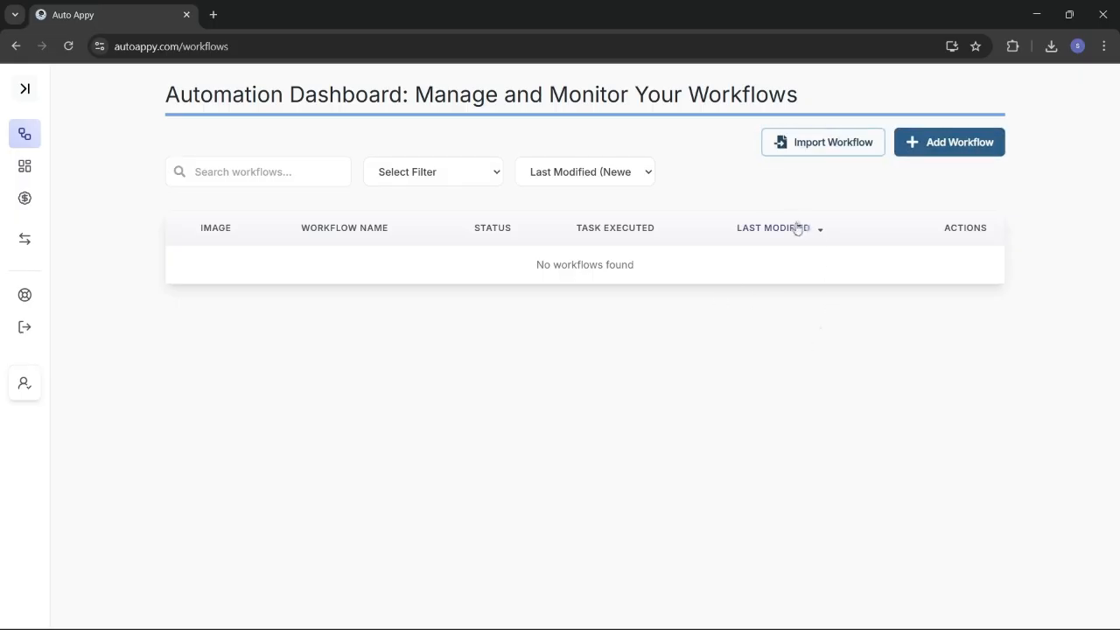
click(965, 142)
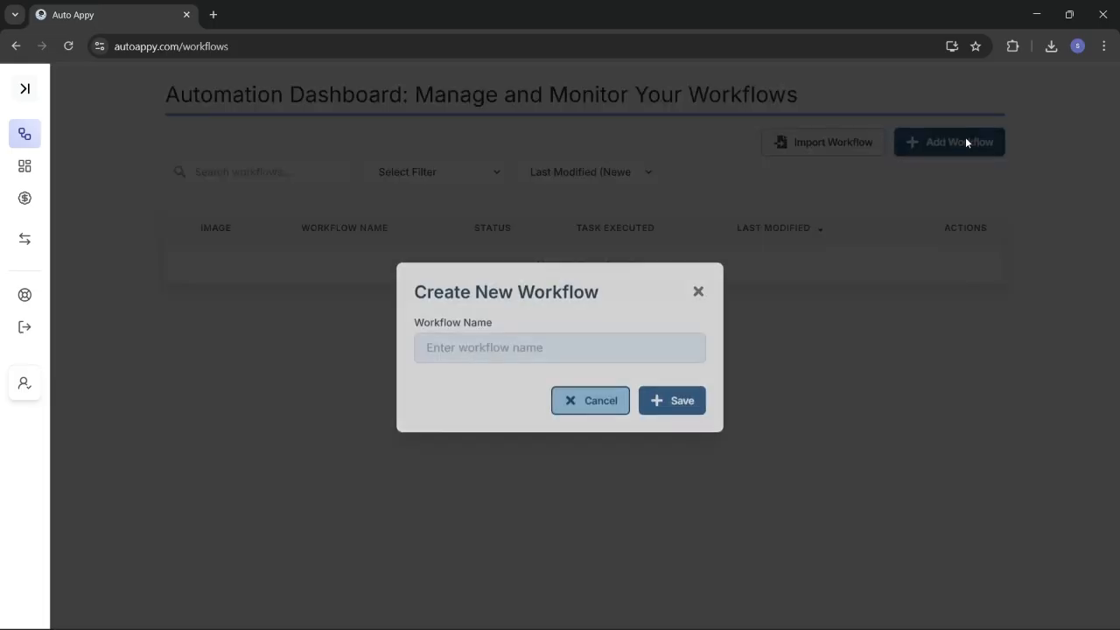
click(553, 351)
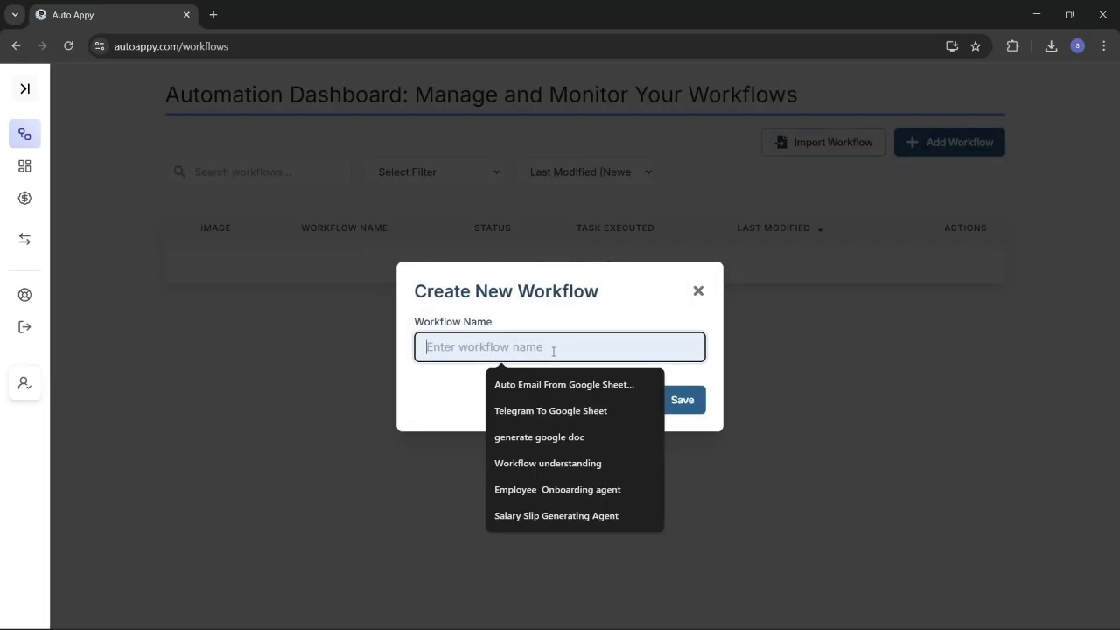
text(A)
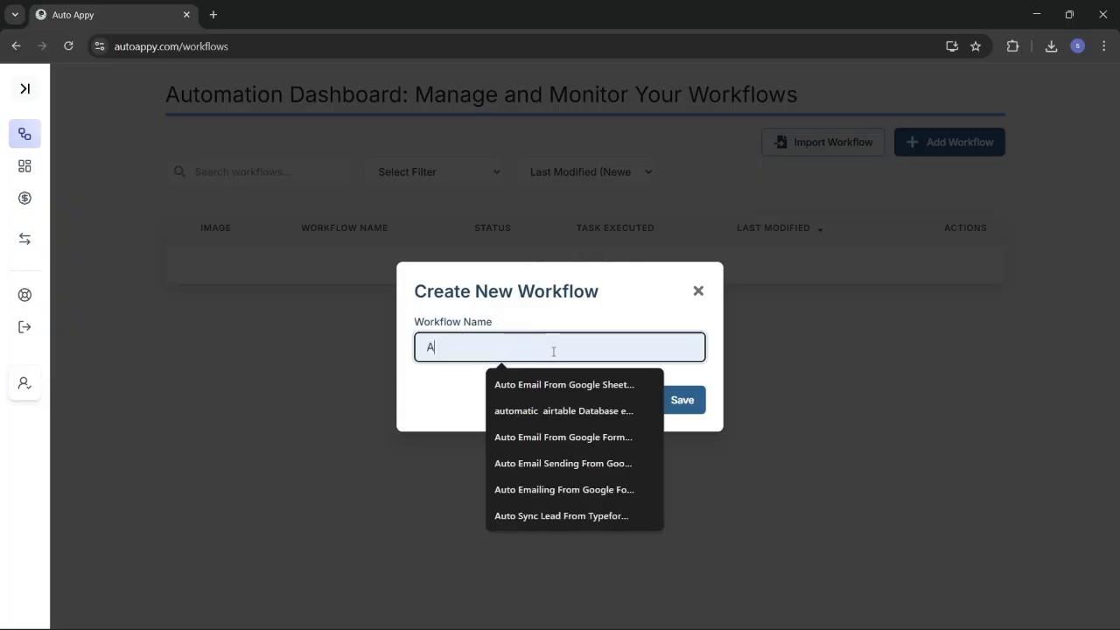
text(uto Cap)
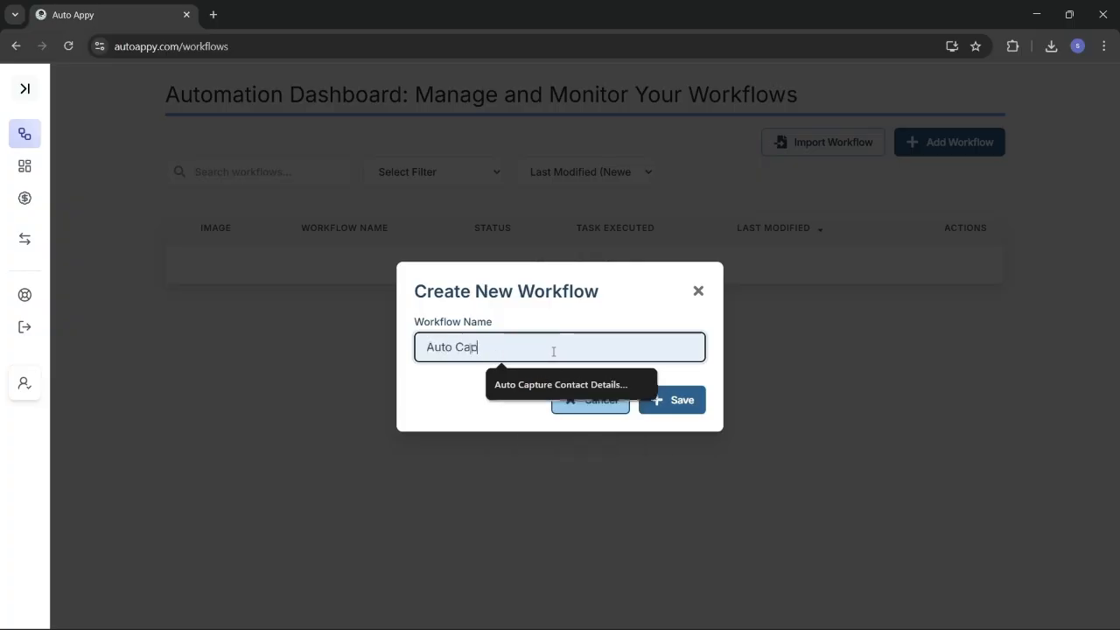
text(ture Stripe Pay)
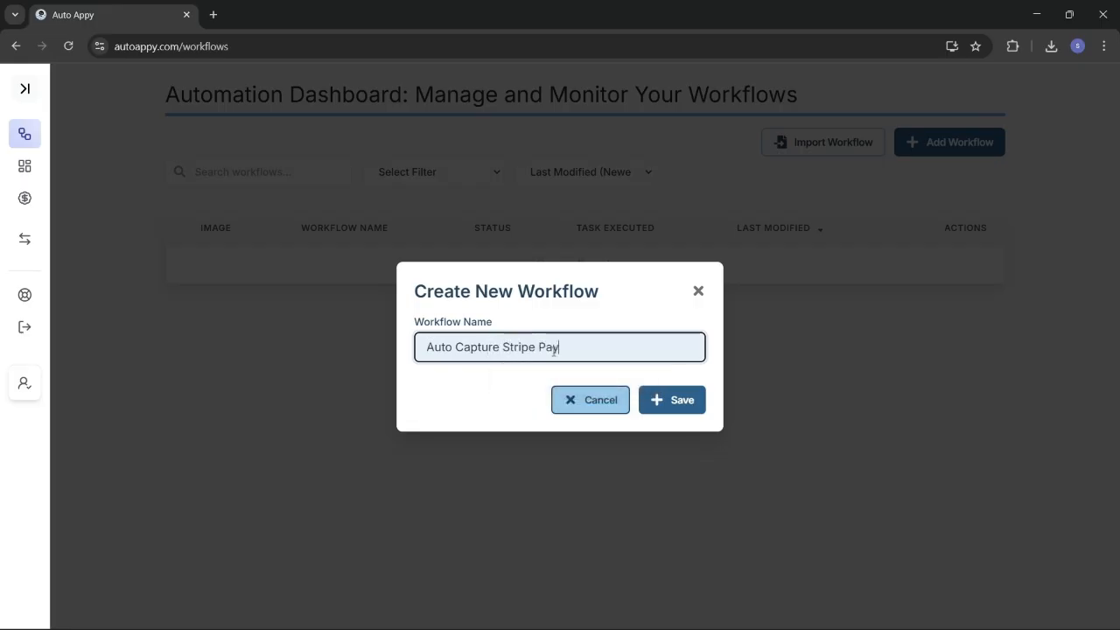
text(ment)
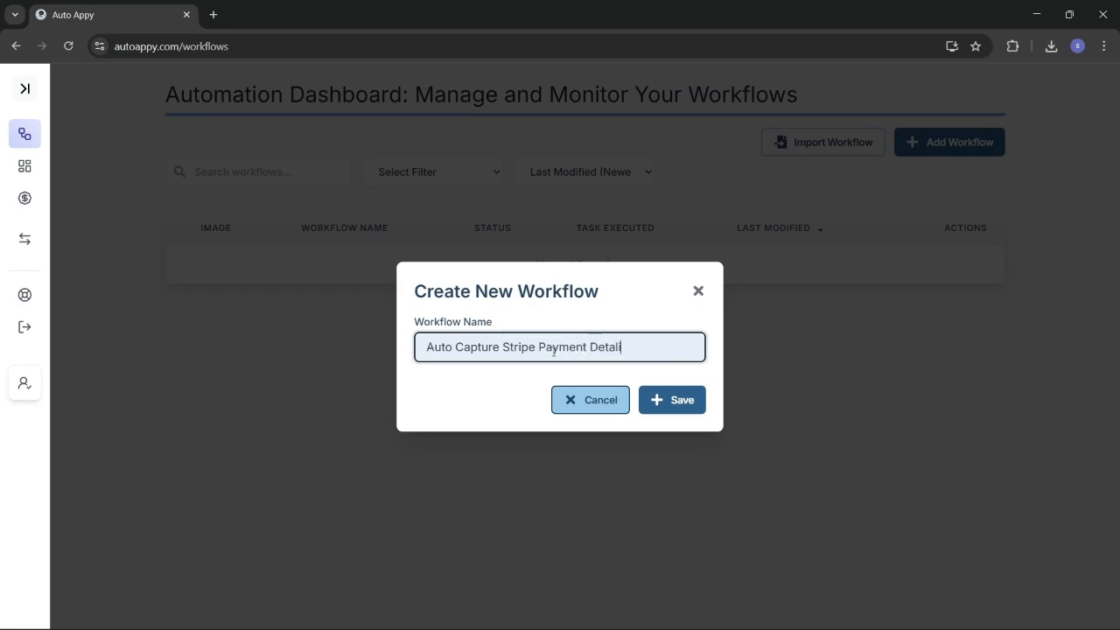
text( Detalis Into )
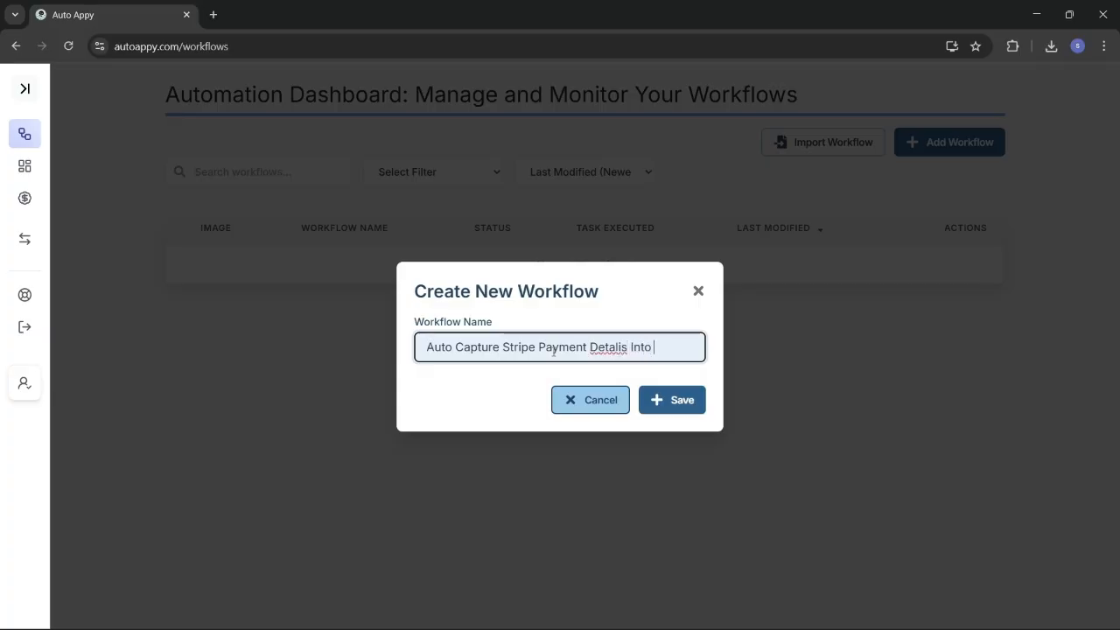
text(Airtable)
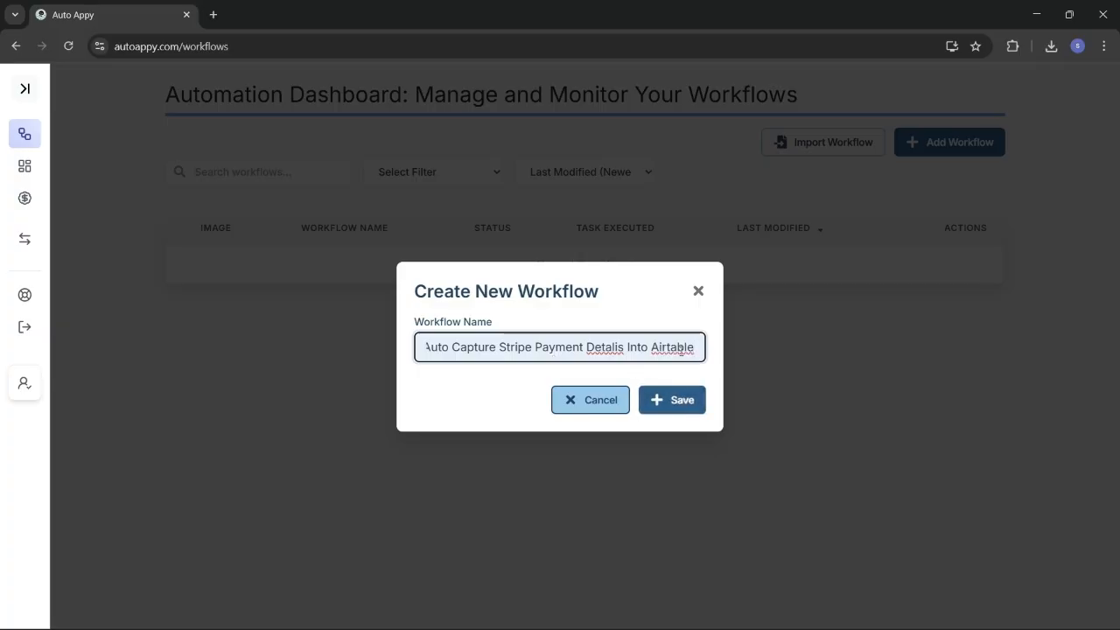
click(692, 395)
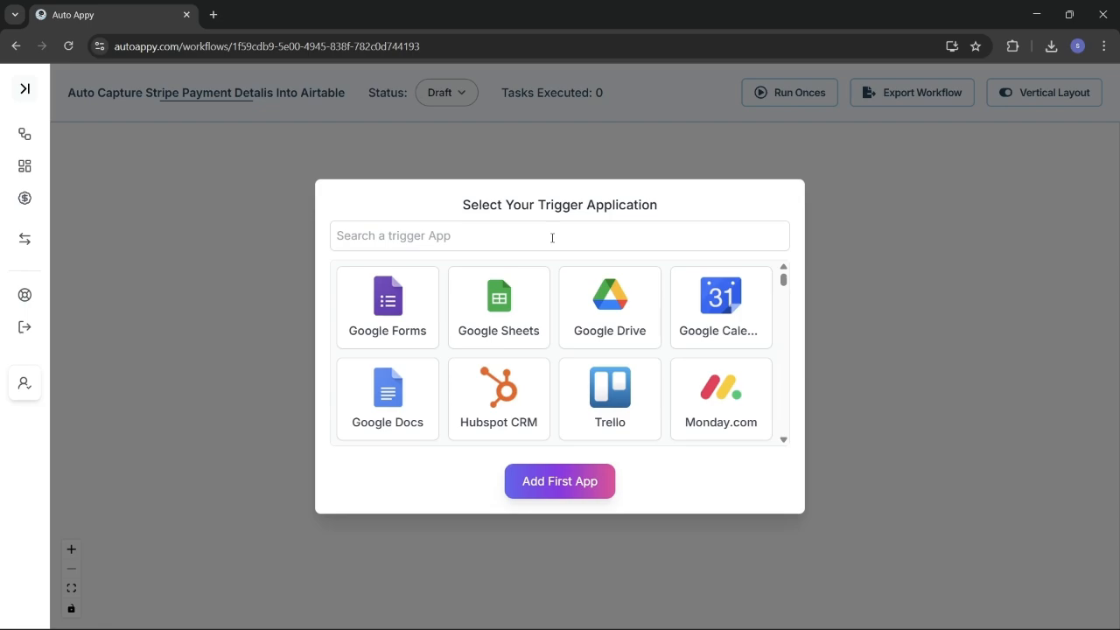
Step: Add Stripe as the workflow's trigger app with the New Charge event
text(S)
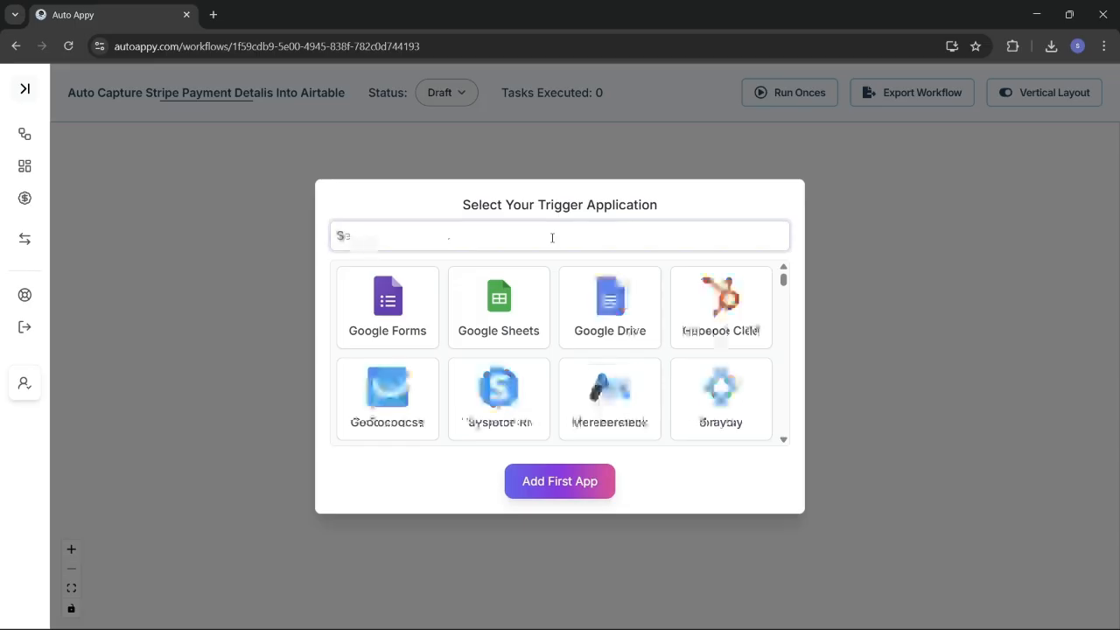
text(tripe)
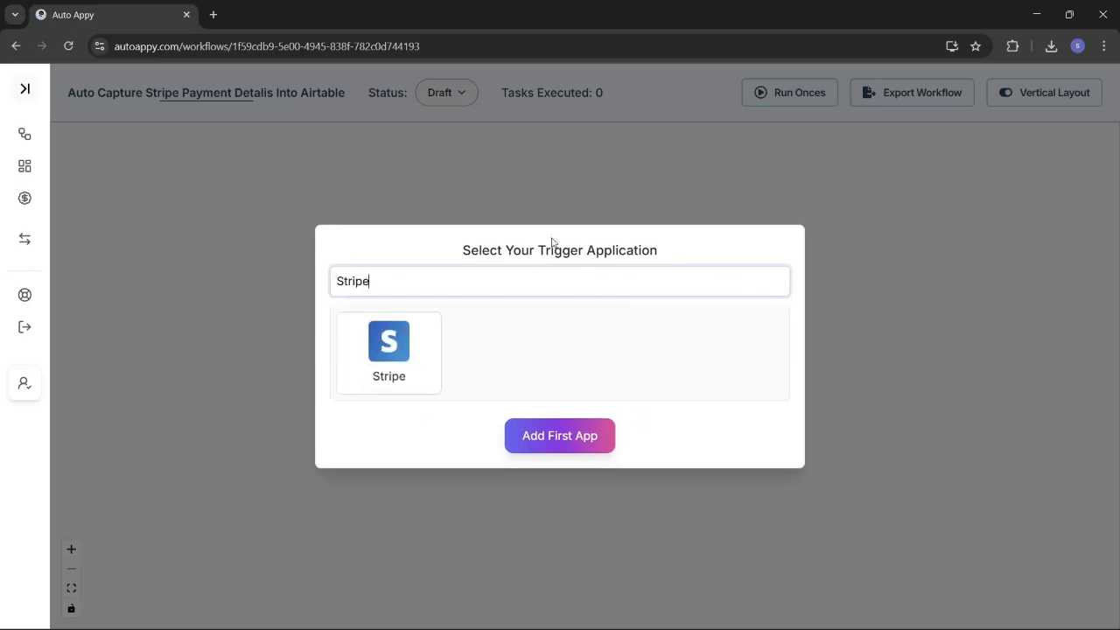
click(389, 367)
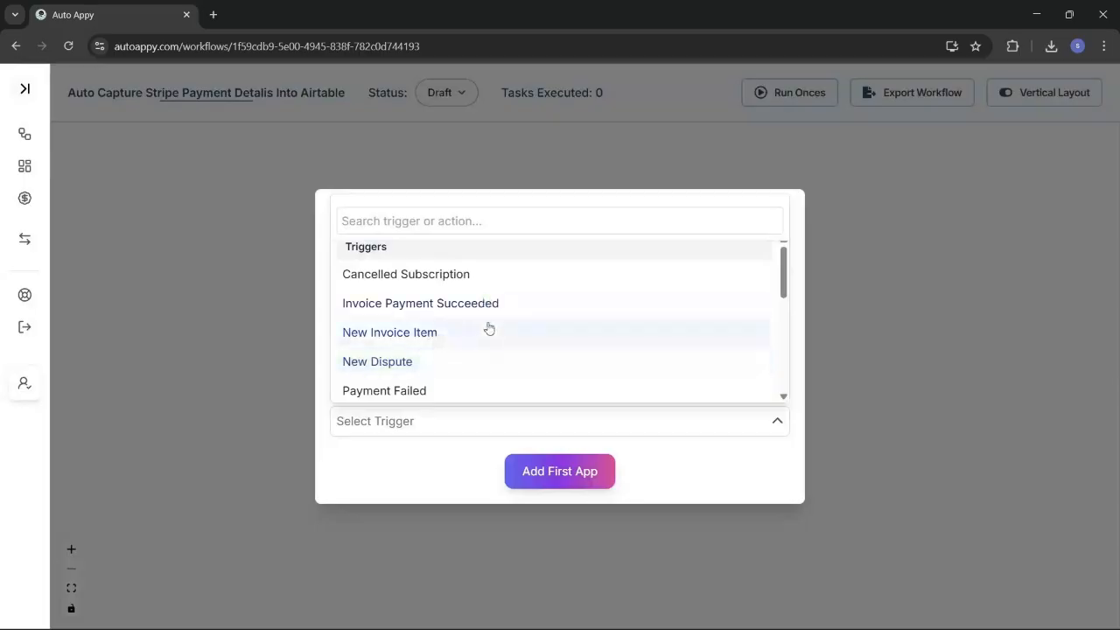
click(474, 219)
text(new )
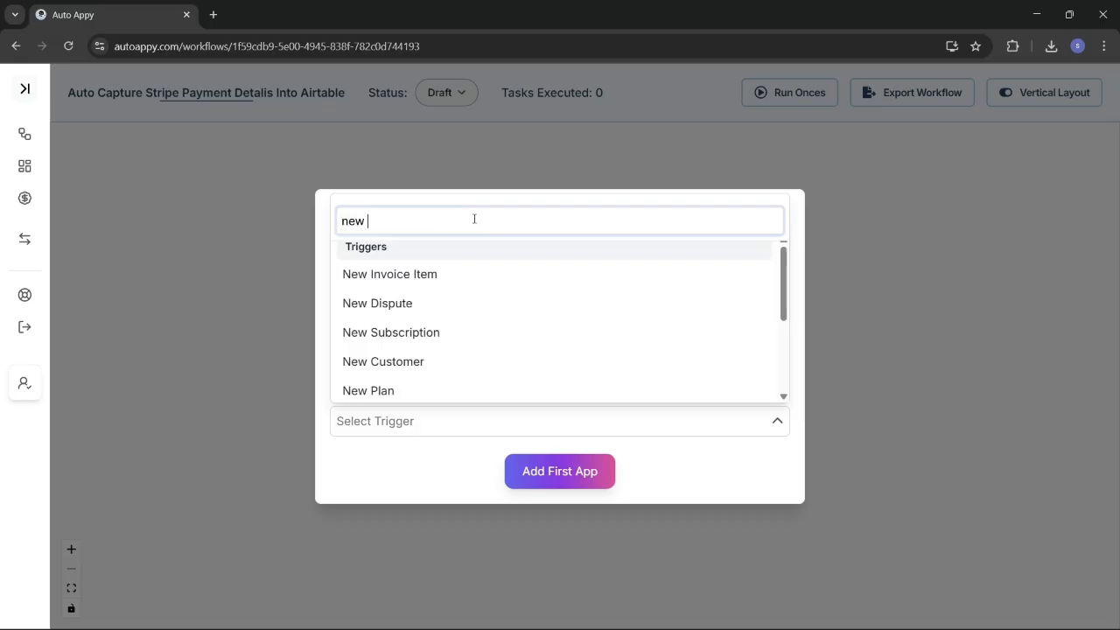
text(char)
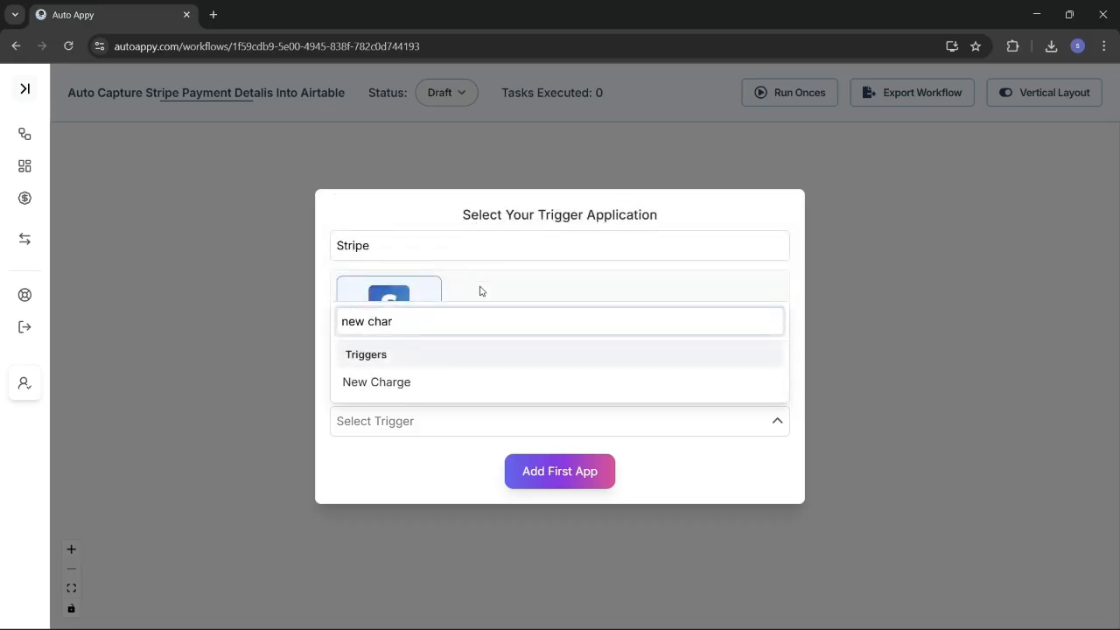
click(473, 382)
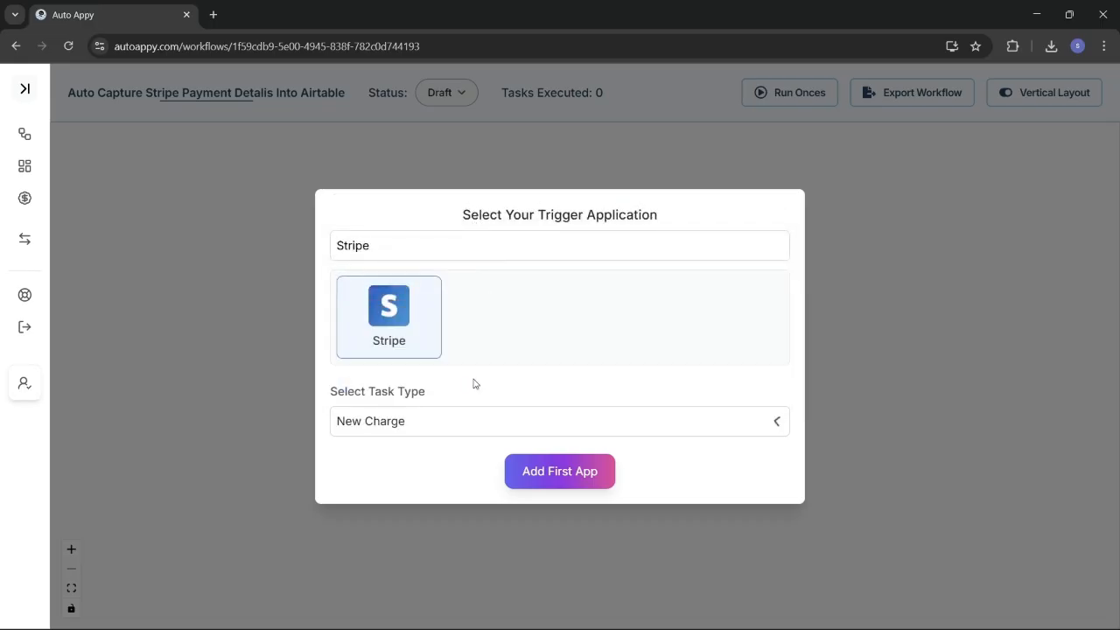
click(566, 484)
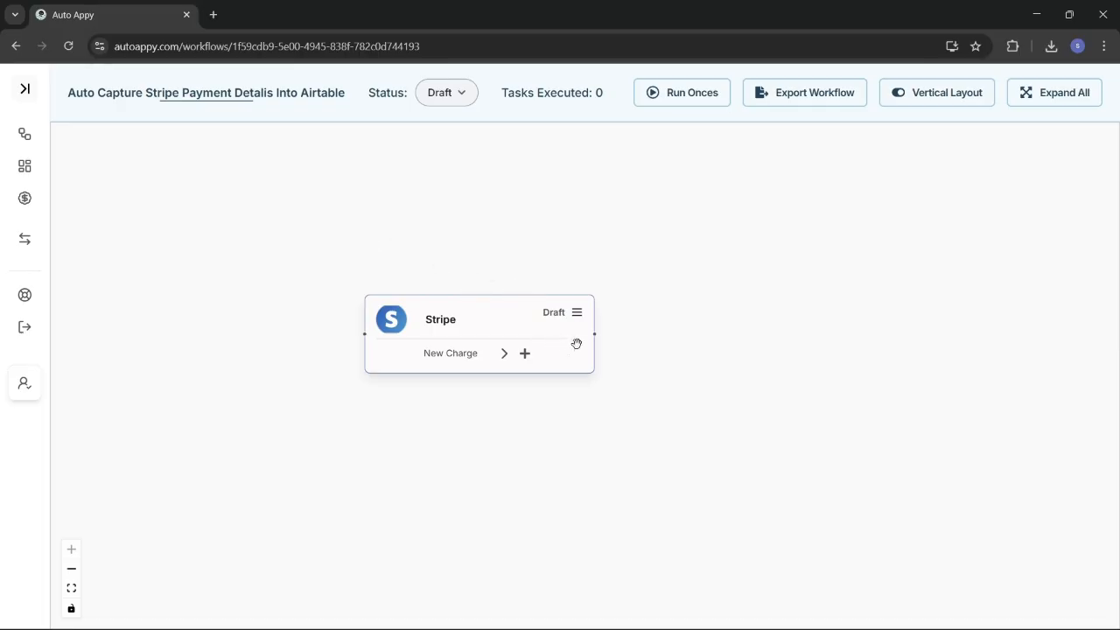
Step: Copy the Stripe trigger's webhook URL and review its Stripe endpoint setup instructions
click(577, 314)
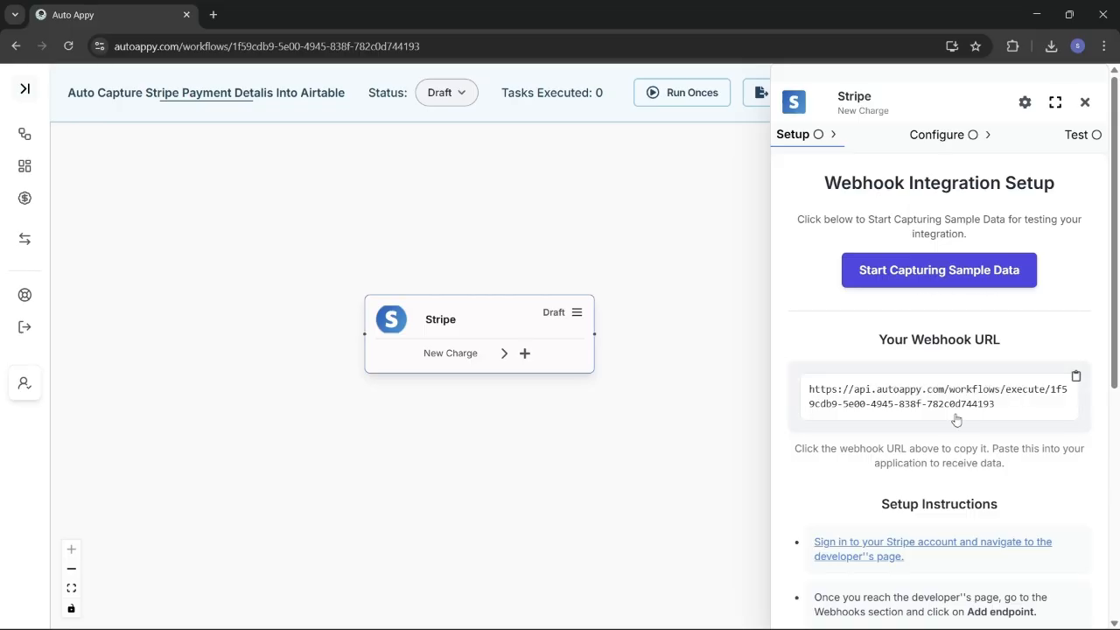
scroll(955, 418, down, 1)
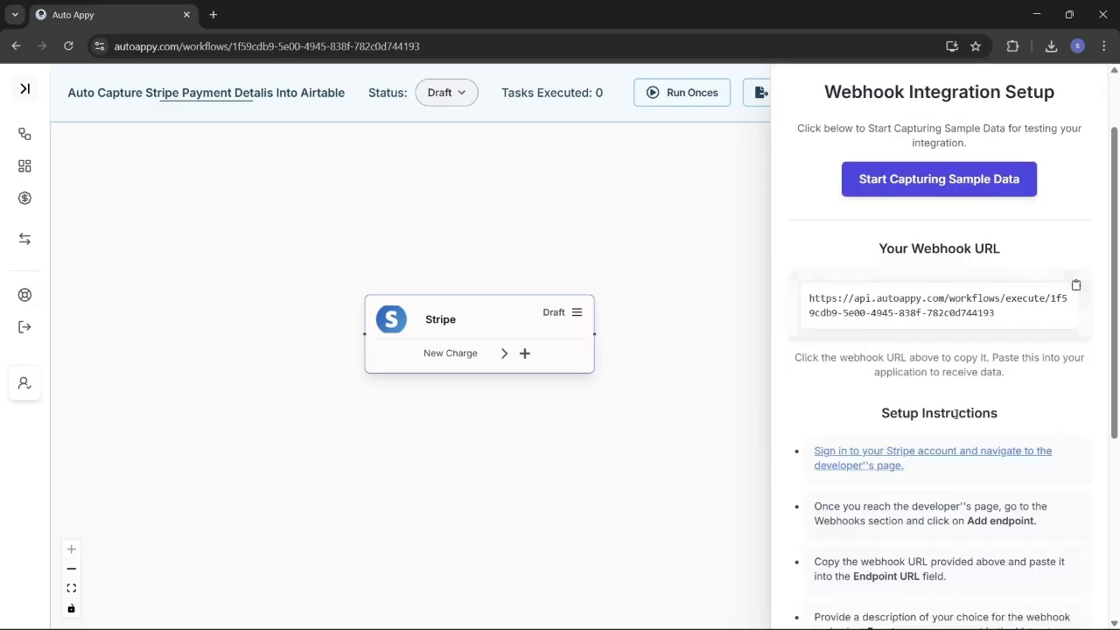
scroll(955, 413, down, 1)
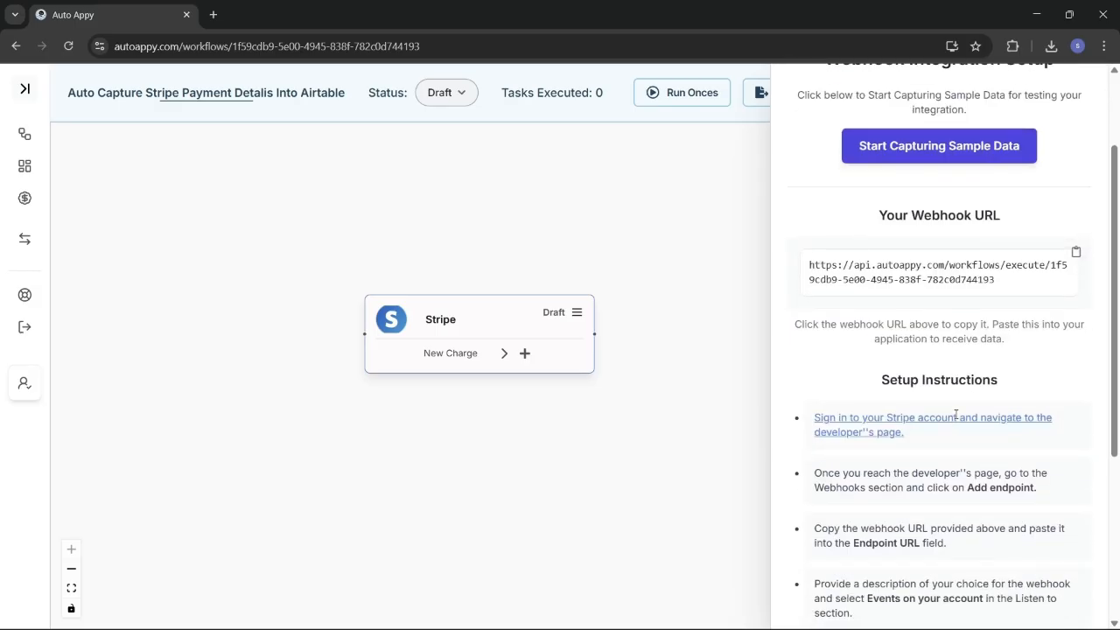
click(1075, 253)
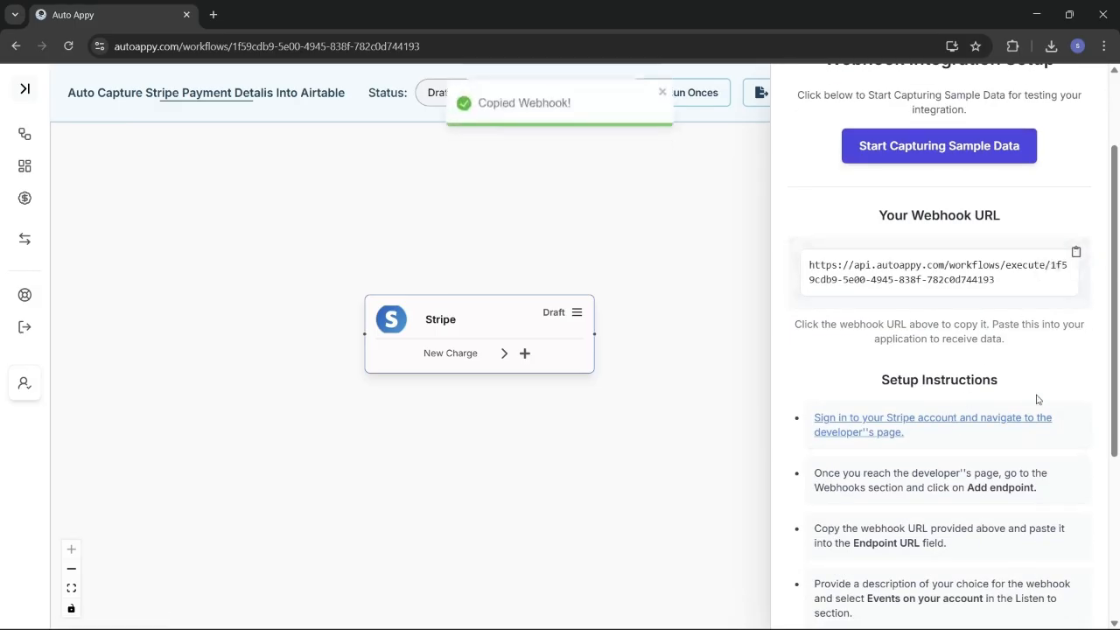
scroll(1026, 469, down, 2)
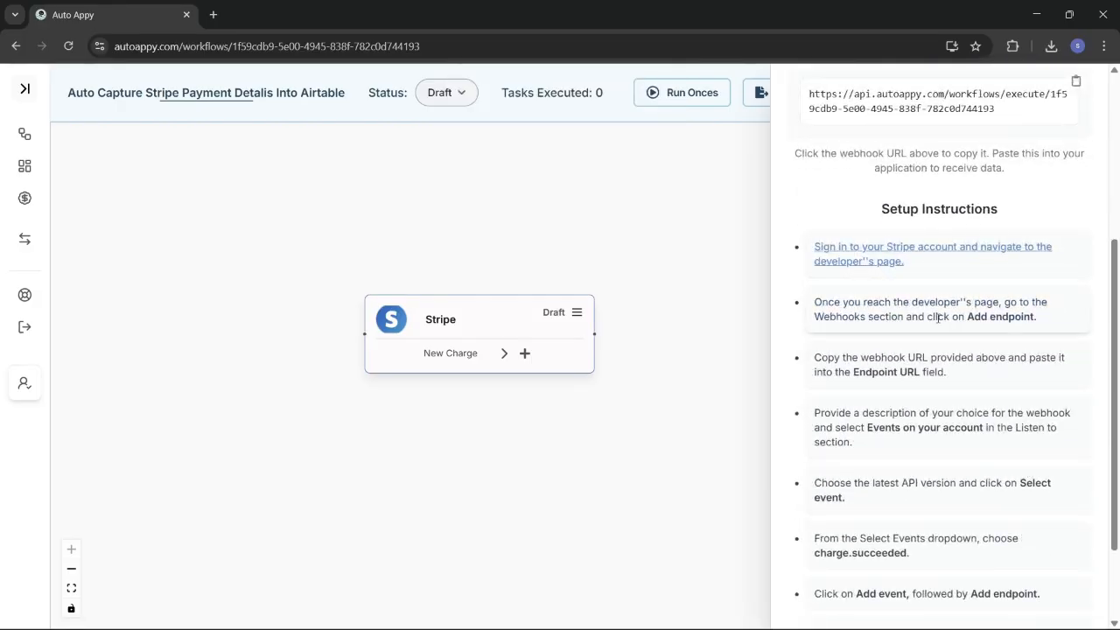
scroll(883, 289, down, 1)
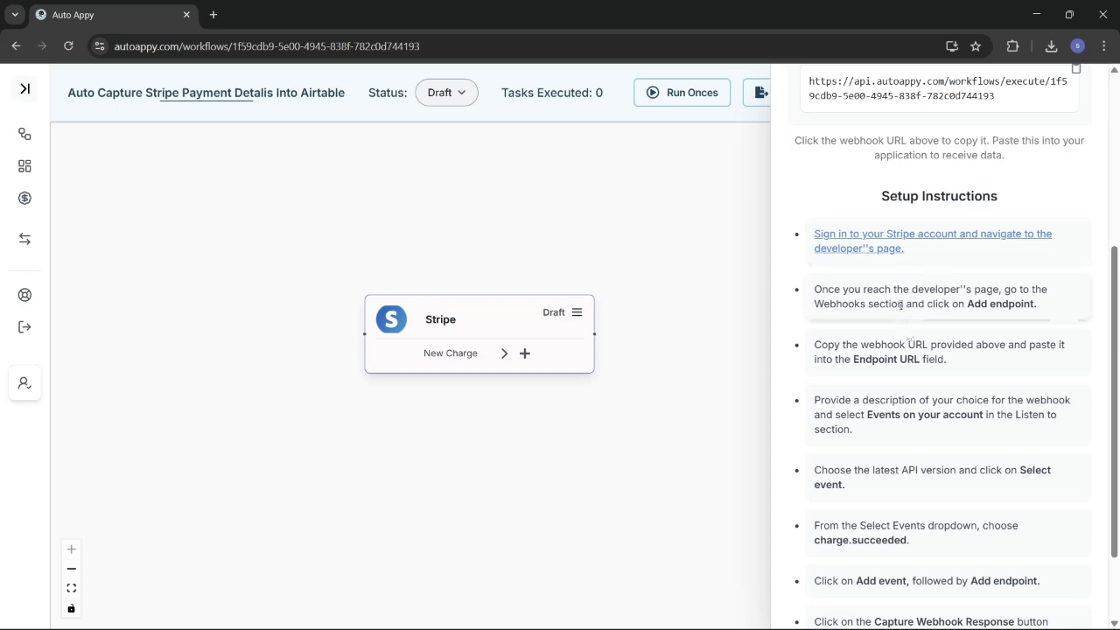
scroll(897, 298, down, 1)
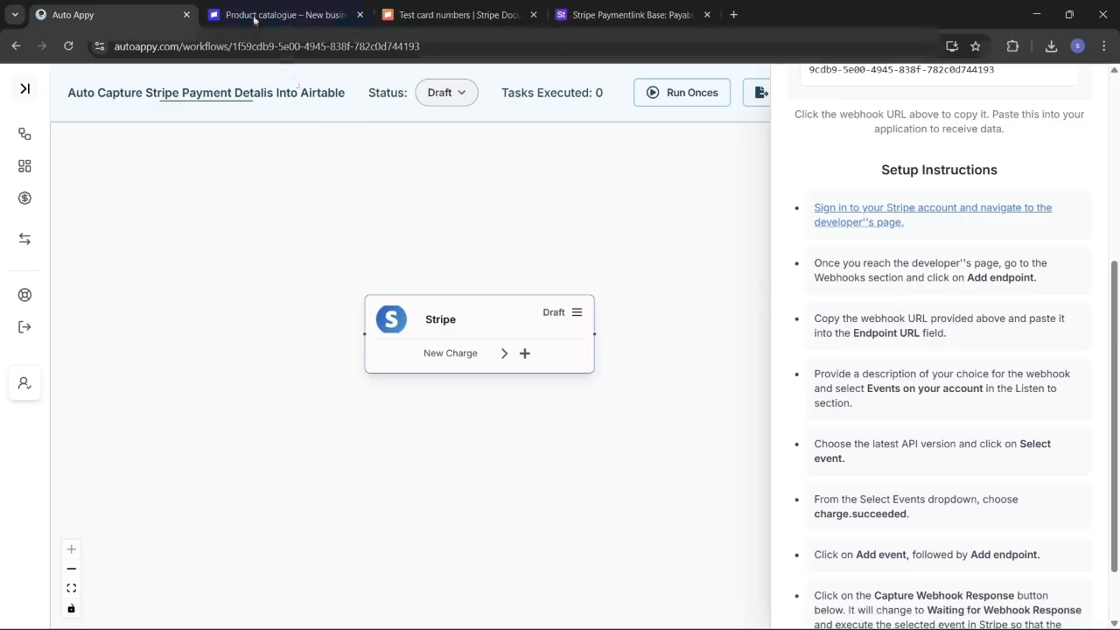
Step: Copy the payment link URL for the Auto Appy Foundation Course's ₹499.00 price in Stripe
click(252, 15)
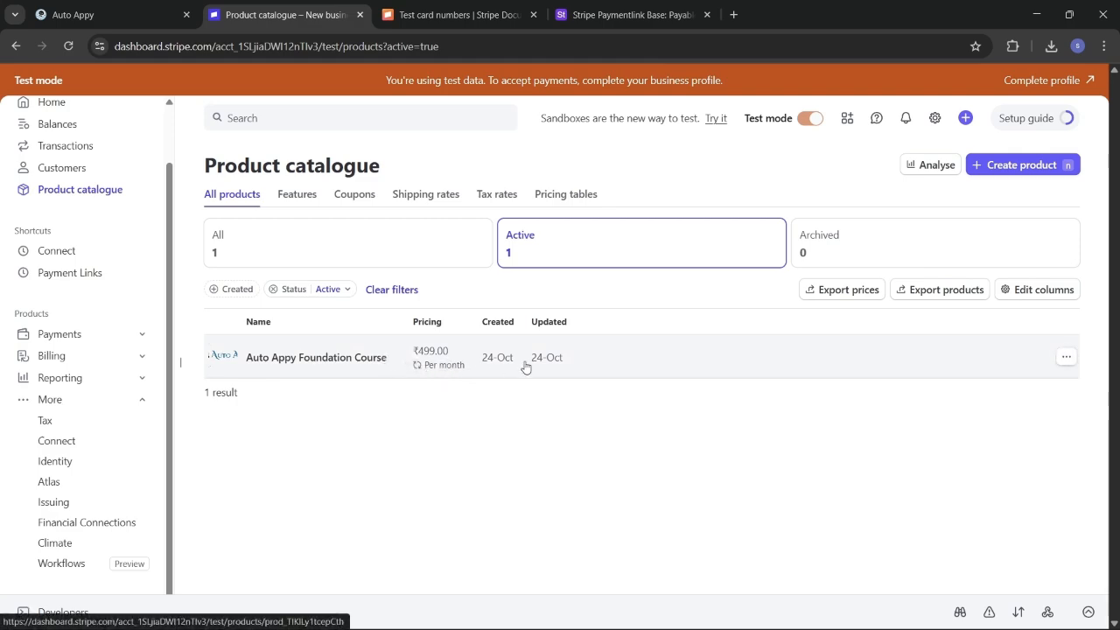
click(393, 367)
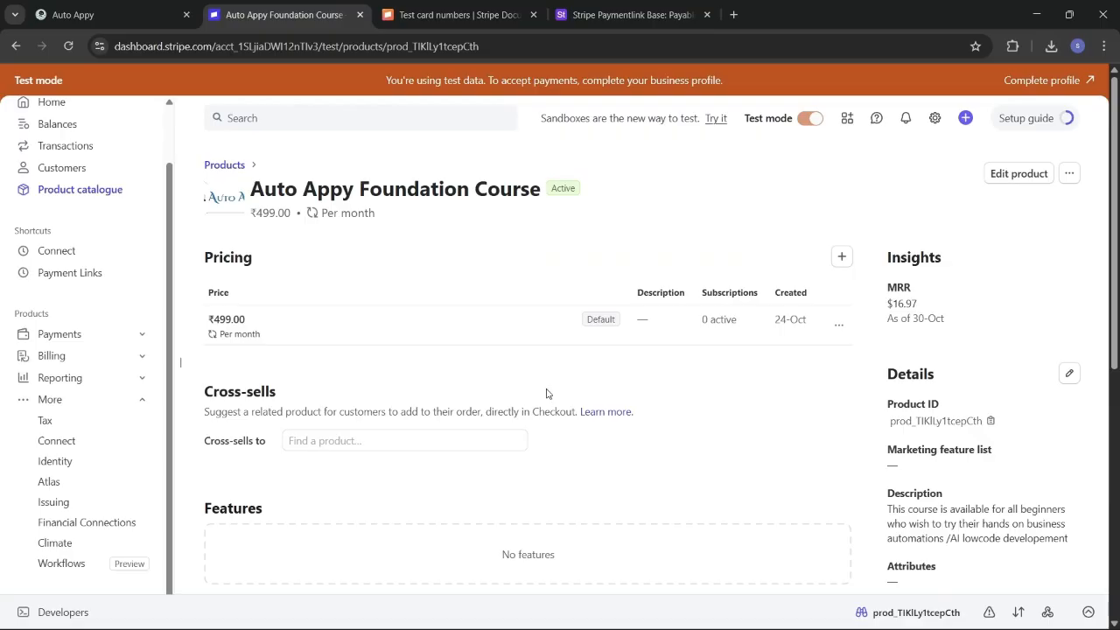
scroll(613, 481, down, 5)
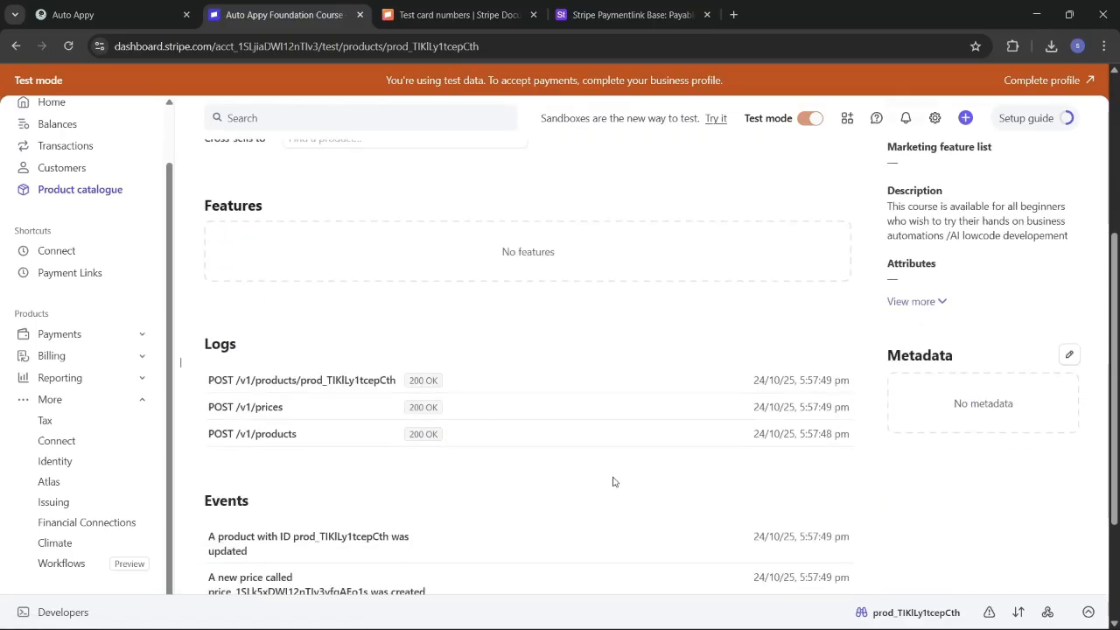
scroll(612, 481, up, 6)
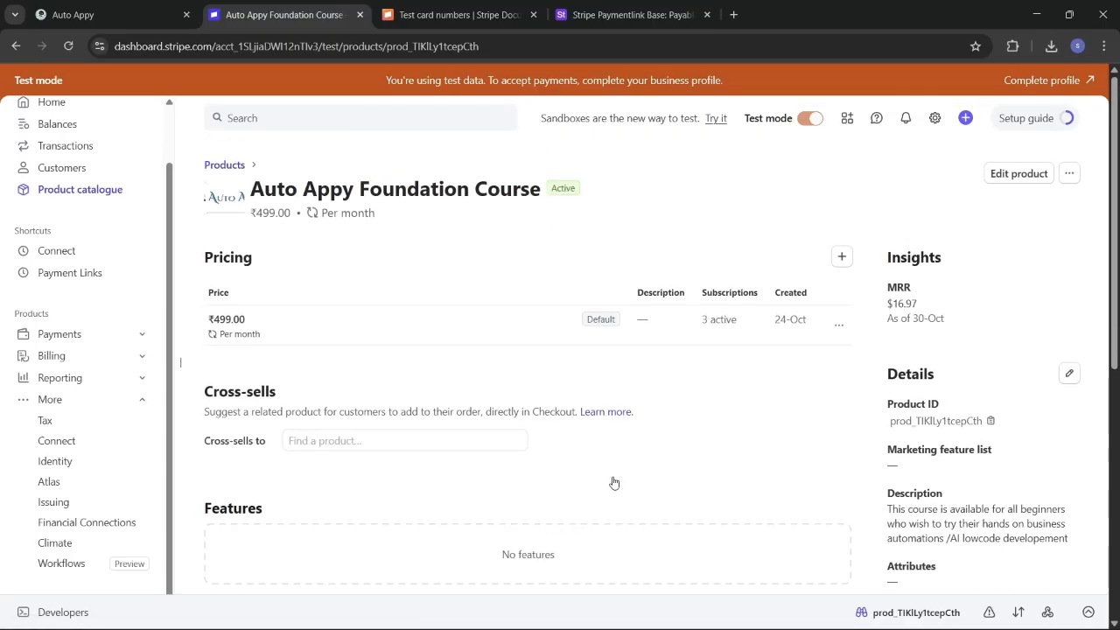
click(838, 327)
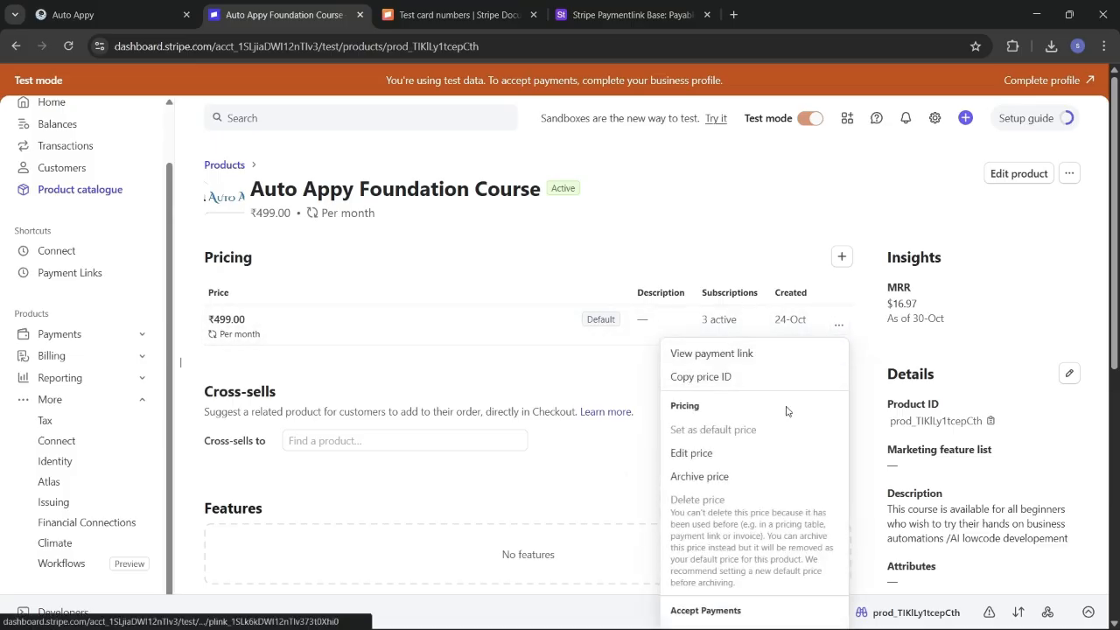
click(732, 357)
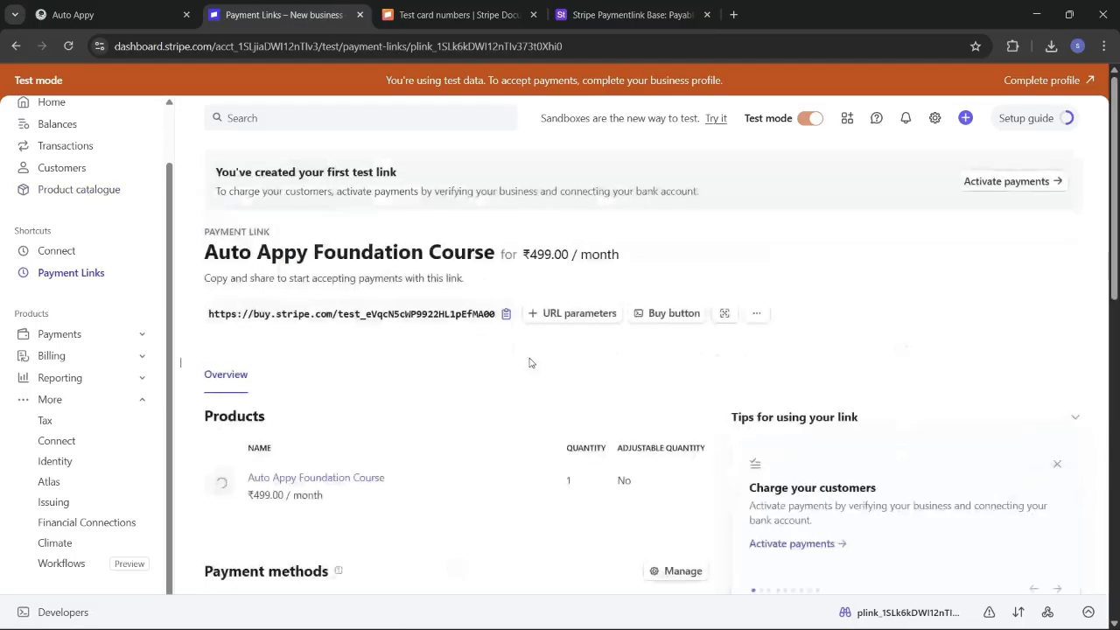
click(506, 314)
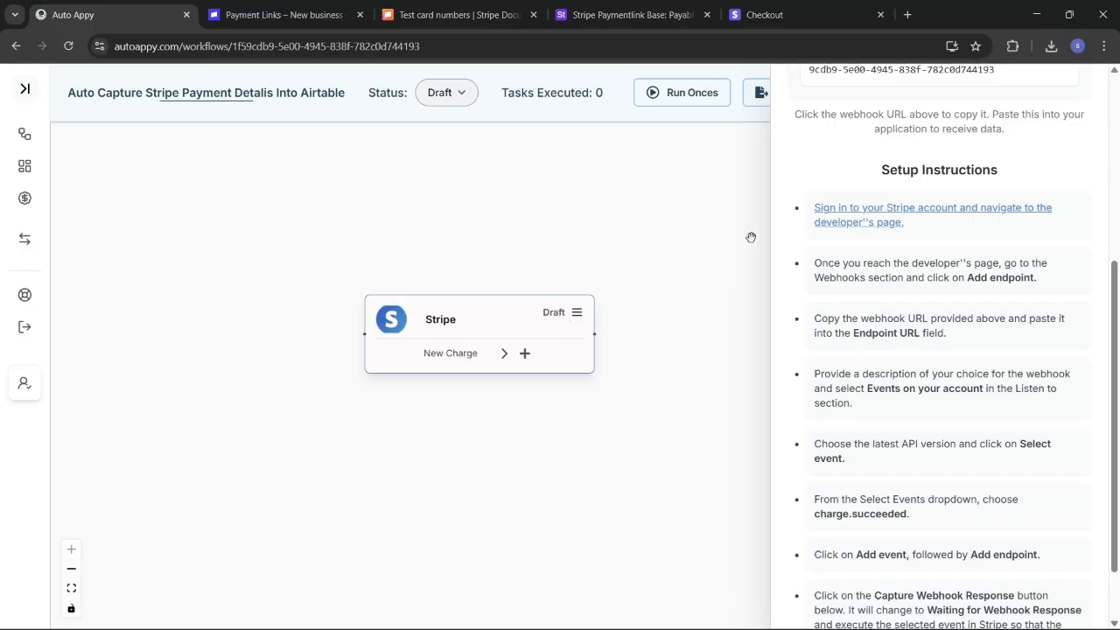
Step: Scroll through the Stripe trigger's webhook URL and endpoint setup instructions in Auto Appy
scroll(779, 232, up, 2)
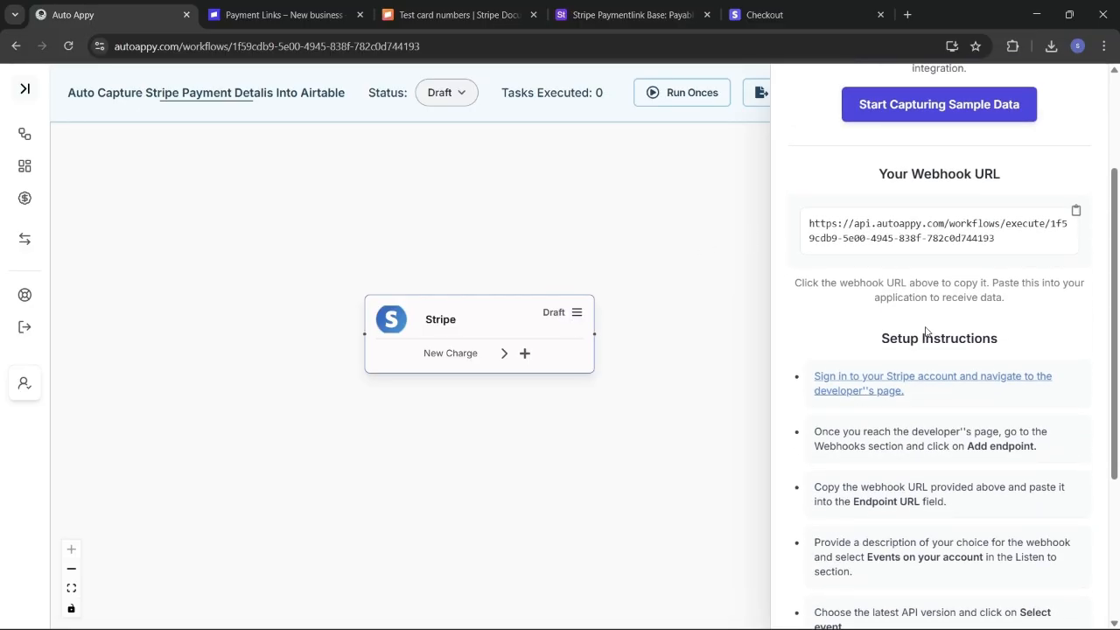
scroll(924, 332, down, 1)
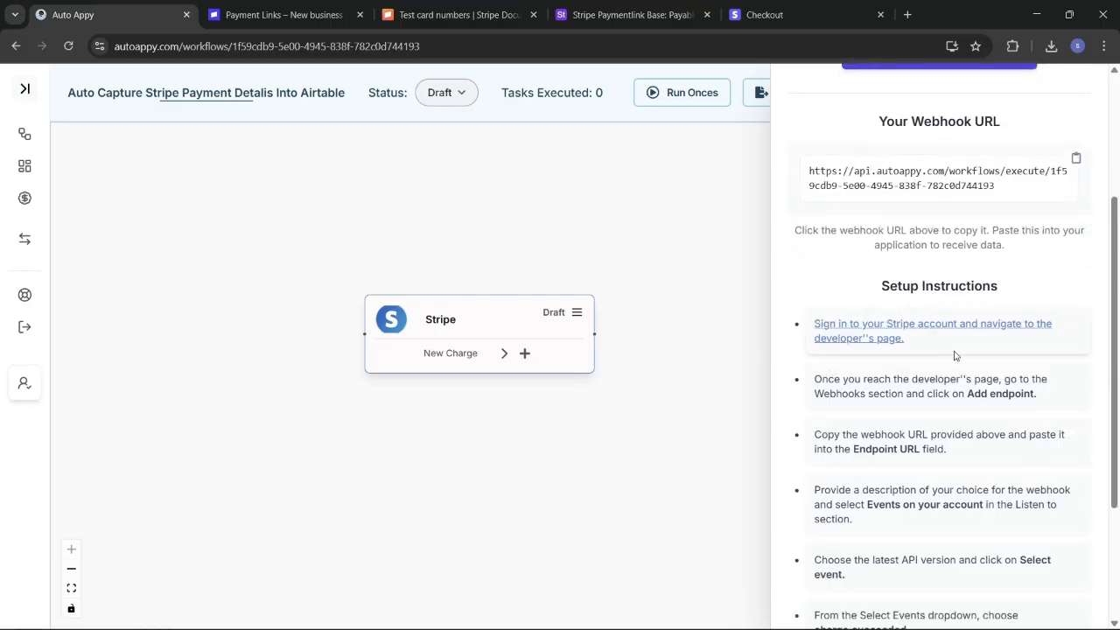
scroll(957, 357, down, 1)
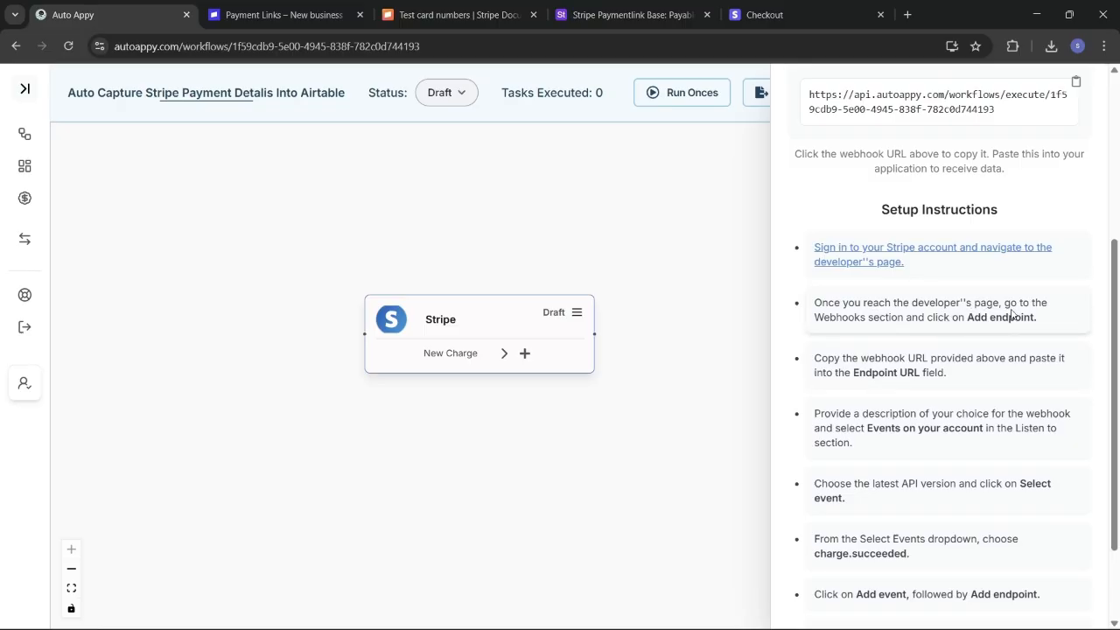
Step: Find the Cards by brand table on the Stripe Docs test card numbers page
click(453, 9)
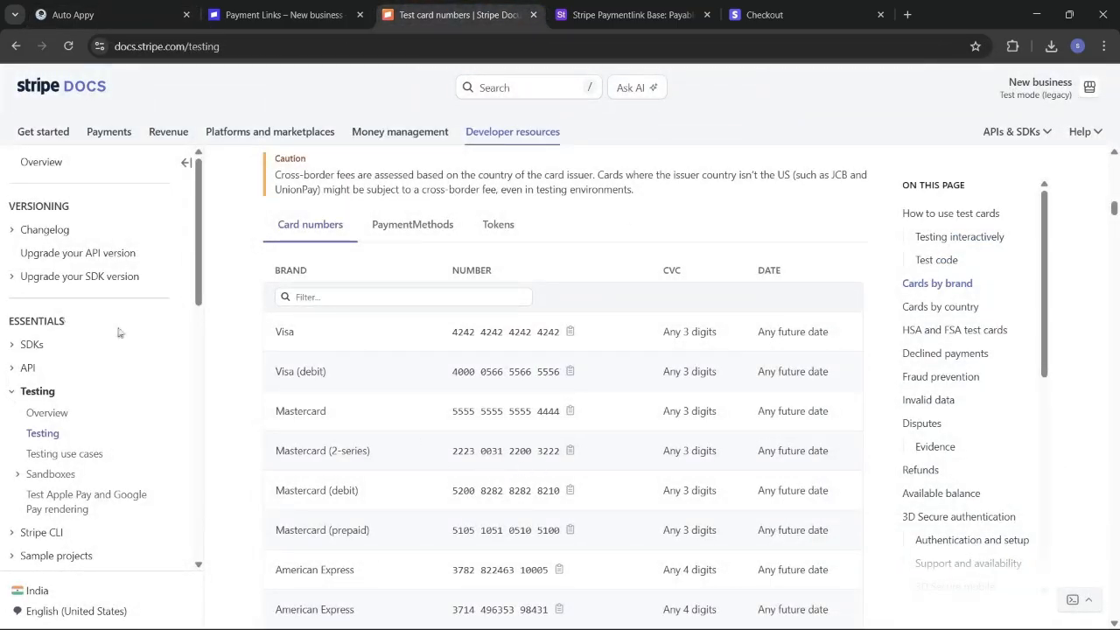
scroll(119, 331, down, 1)
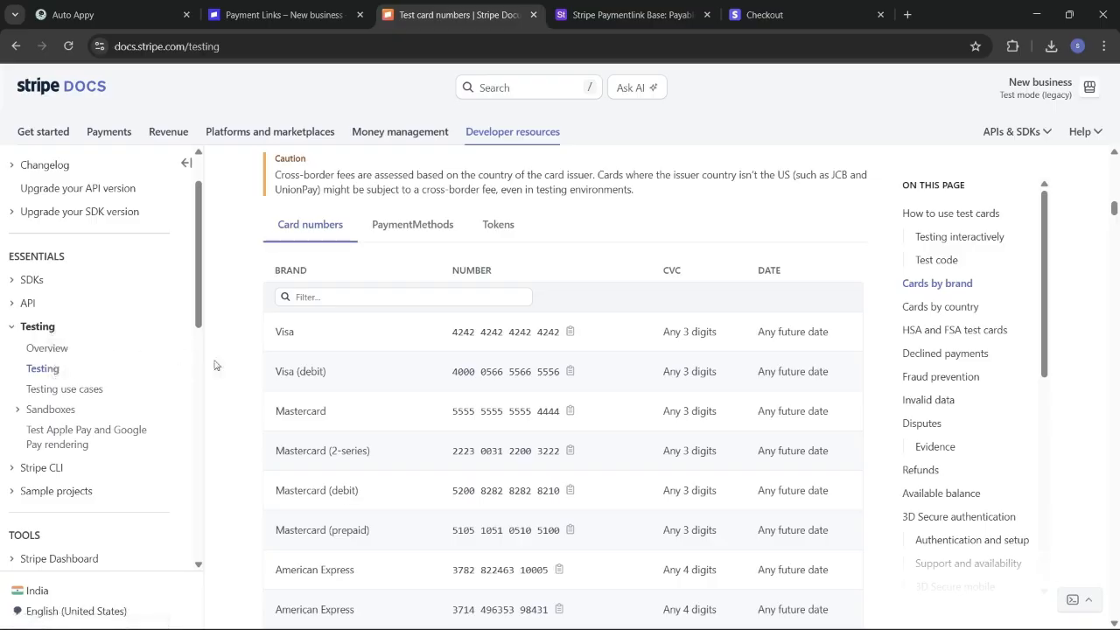
scroll(472, 366, up, 1)
scroll(480, 363, down, 2)
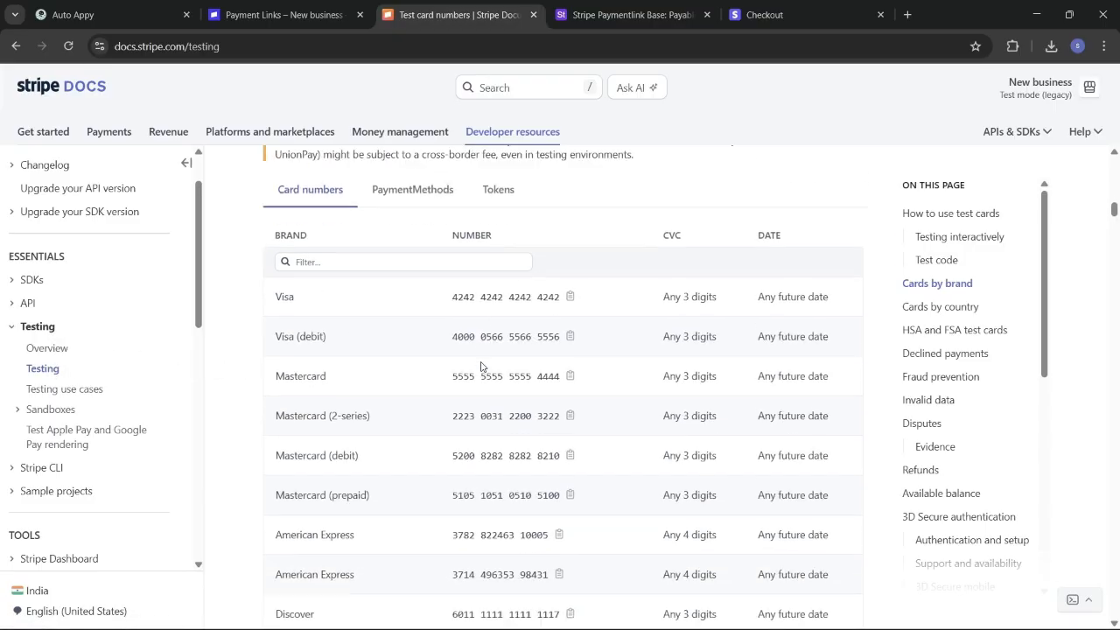
scroll(480, 367, up, 1)
scroll(480, 366, up, 1)
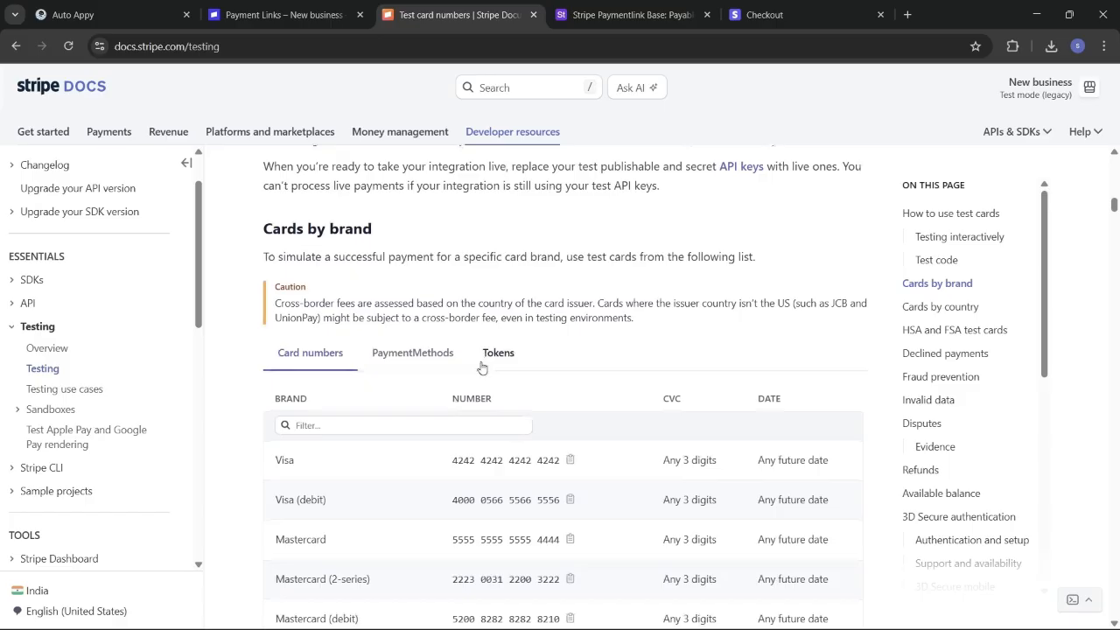
scroll(481, 367, down, 2)
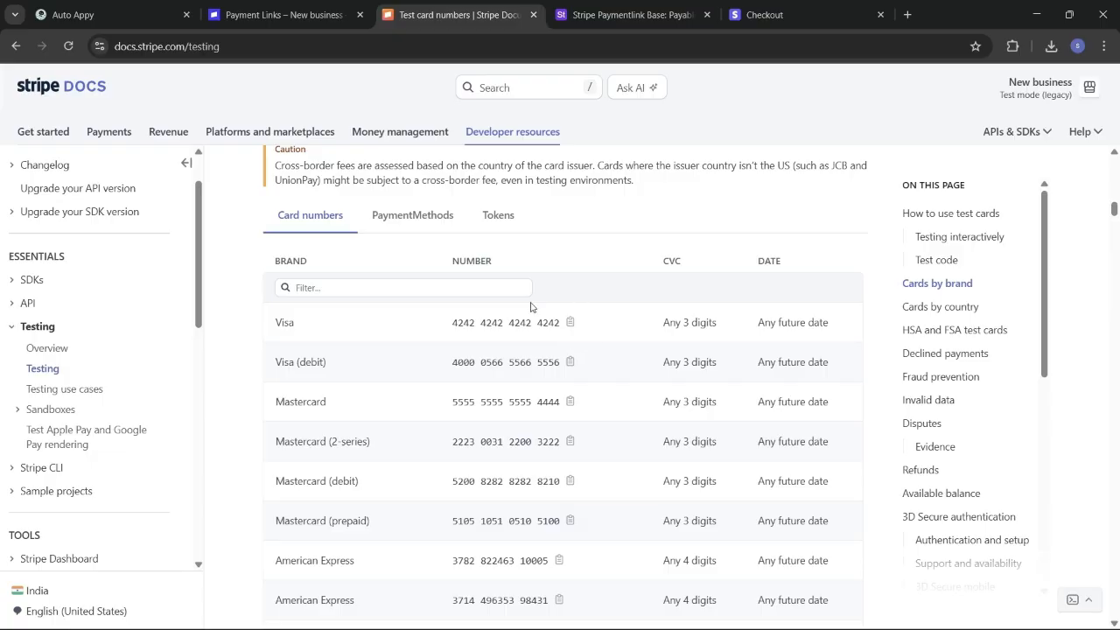
Step: Copy the Auto Appy webhook URL again, then return to the Stripe payment link page
click(98, 7)
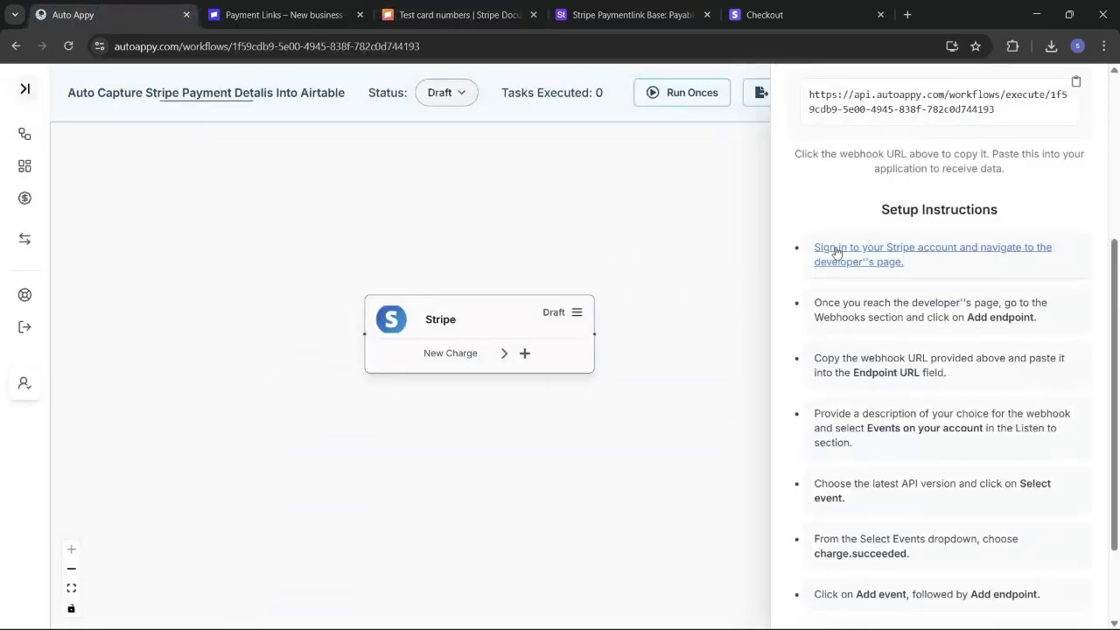
scroll(840, 245, up, 4)
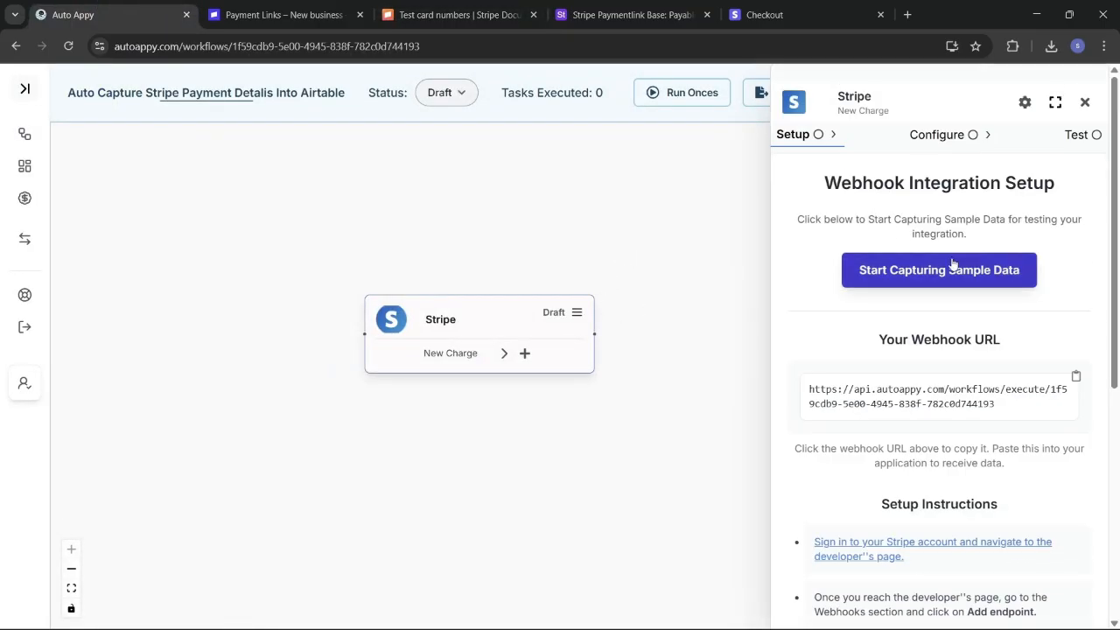
click(1078, 376)
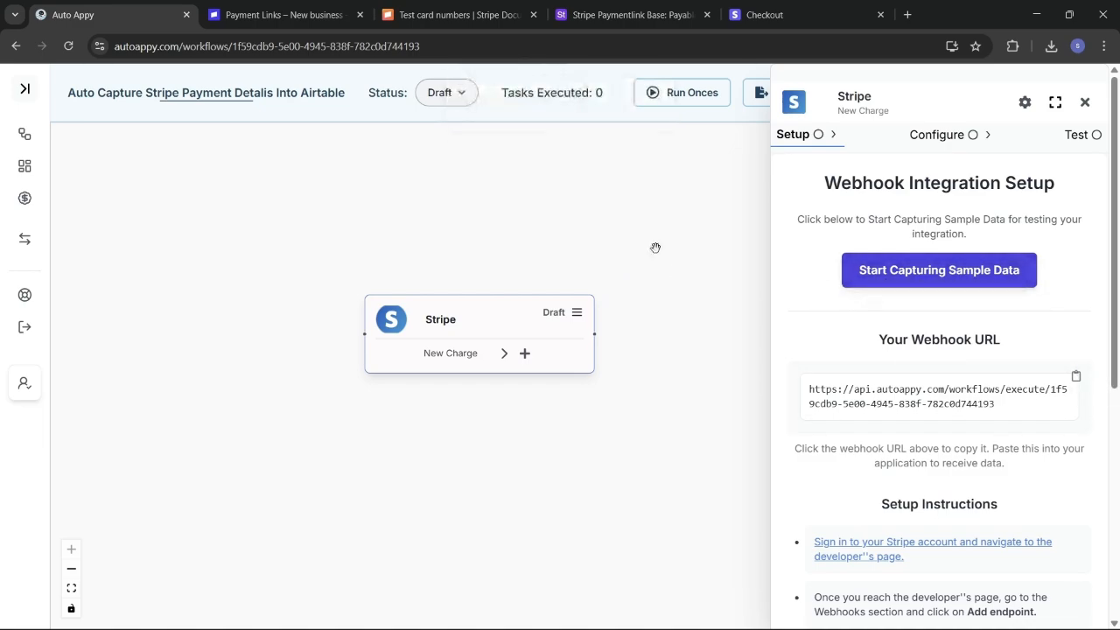
click(260, 15)
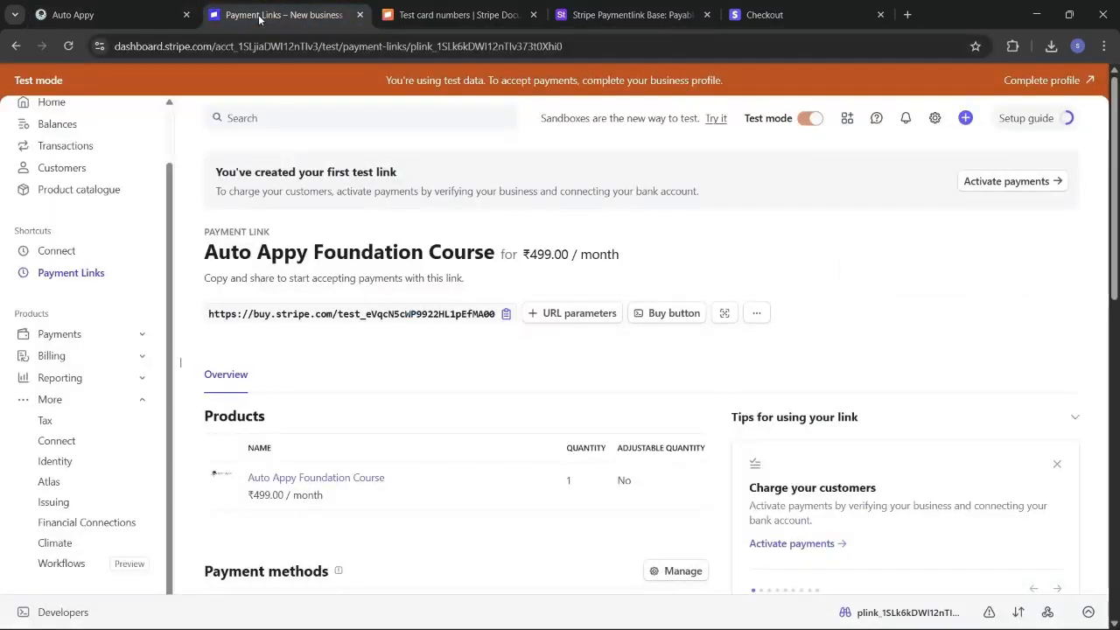
Step: Expand Developers in the Stripe sidebar to show Webhooks, Events and Logs
scroll(104, 464, down, 2)
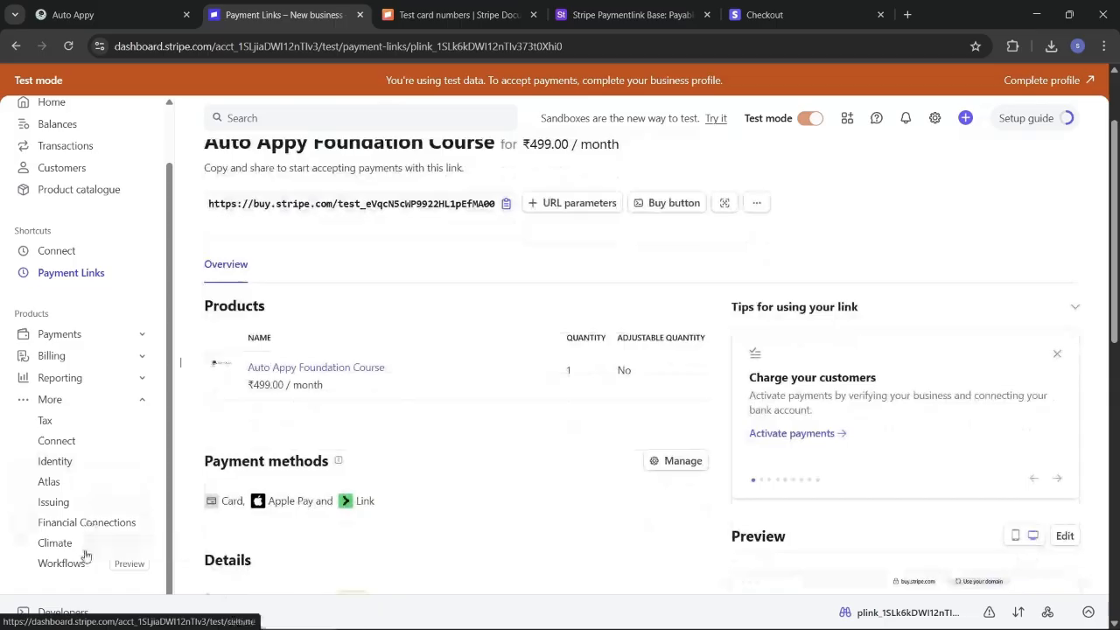
click(74, 617)
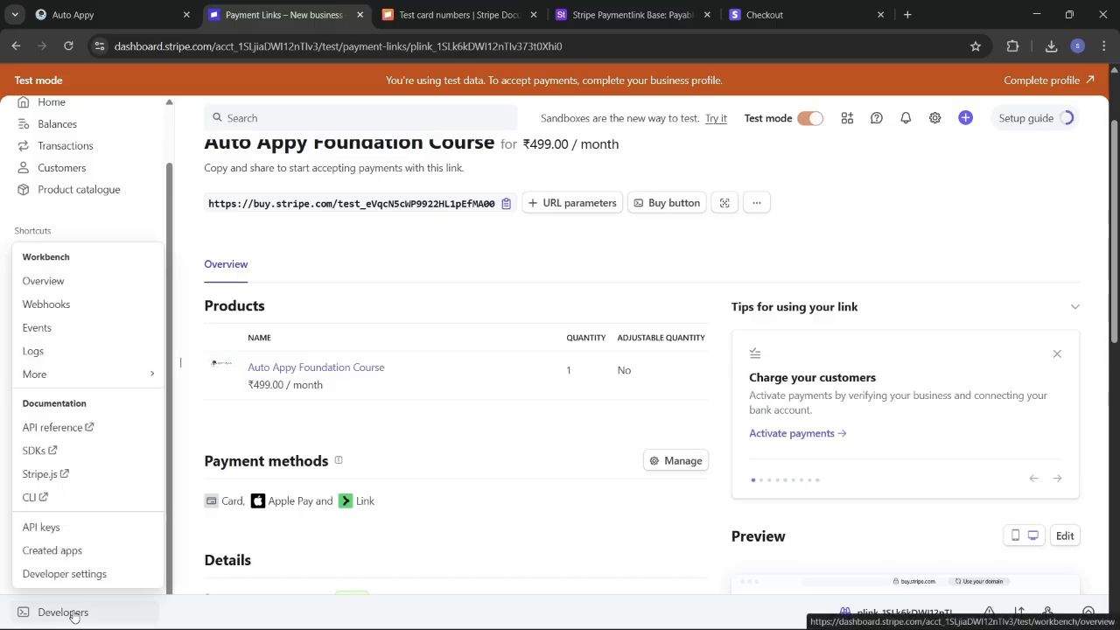
mouse_move(99, 376)
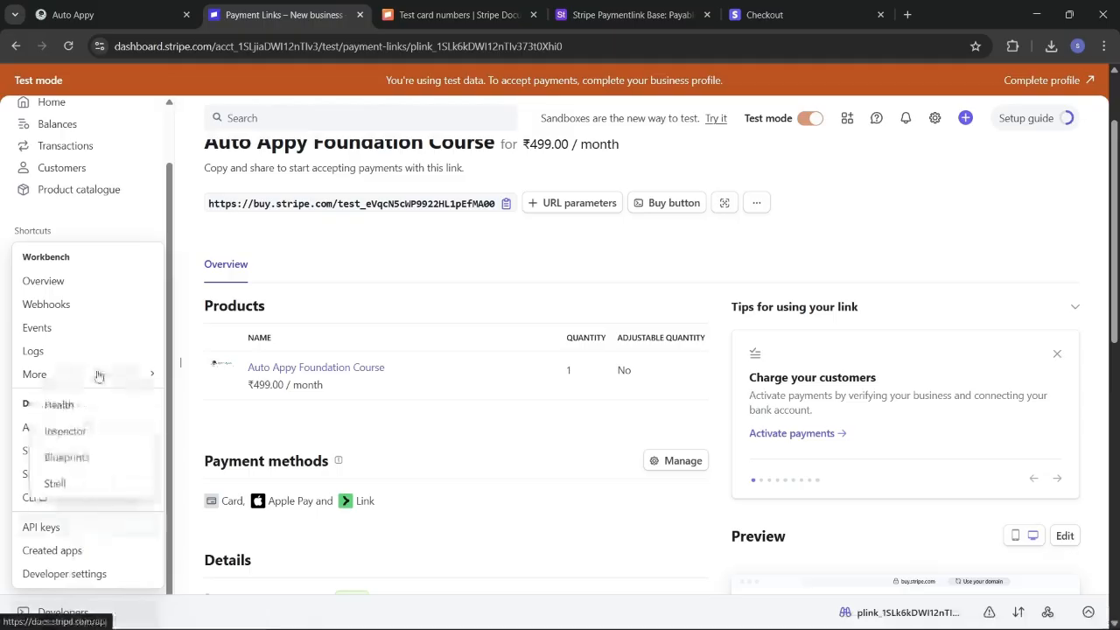
Step: Open the Webhooks event destinations list, starting and then abandoning a new destination
click(93, 308)
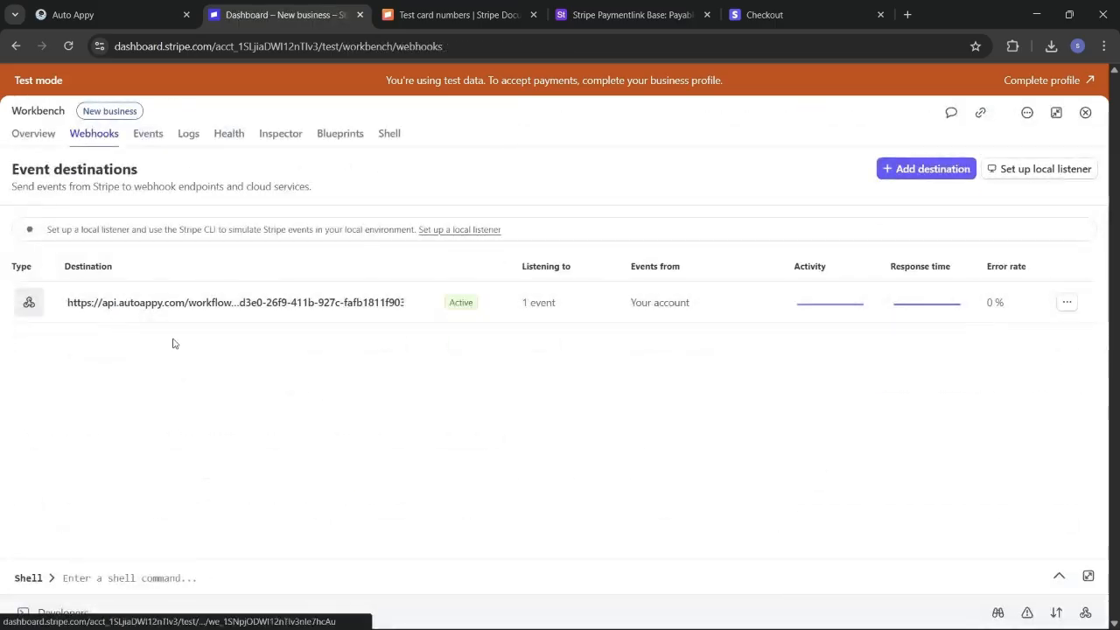
click(924, 176)
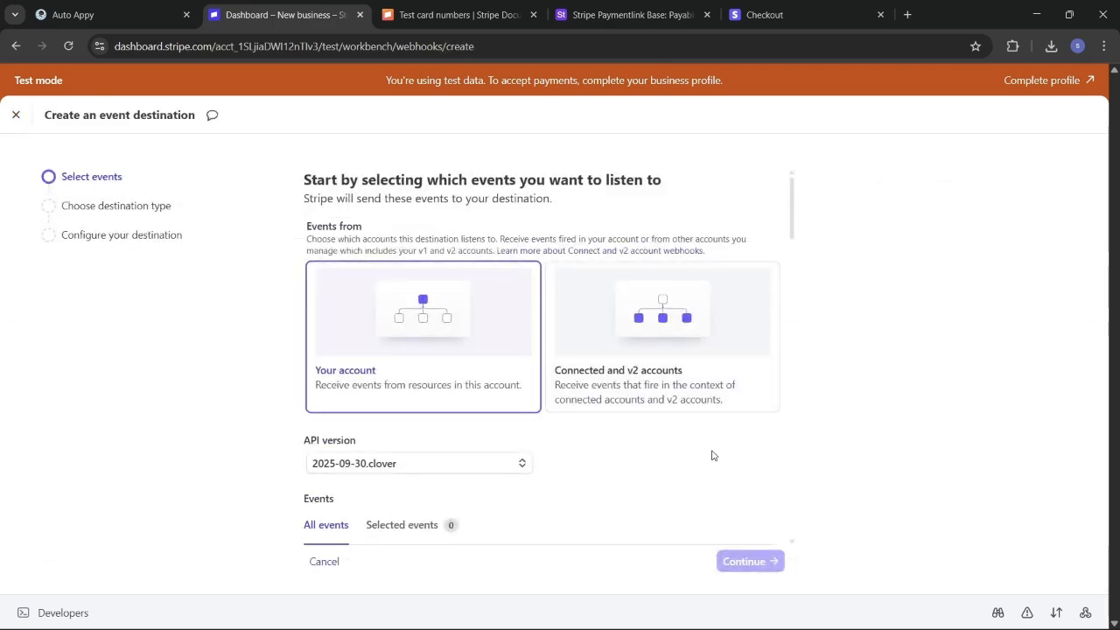
scroll(573, 486, down, 2)
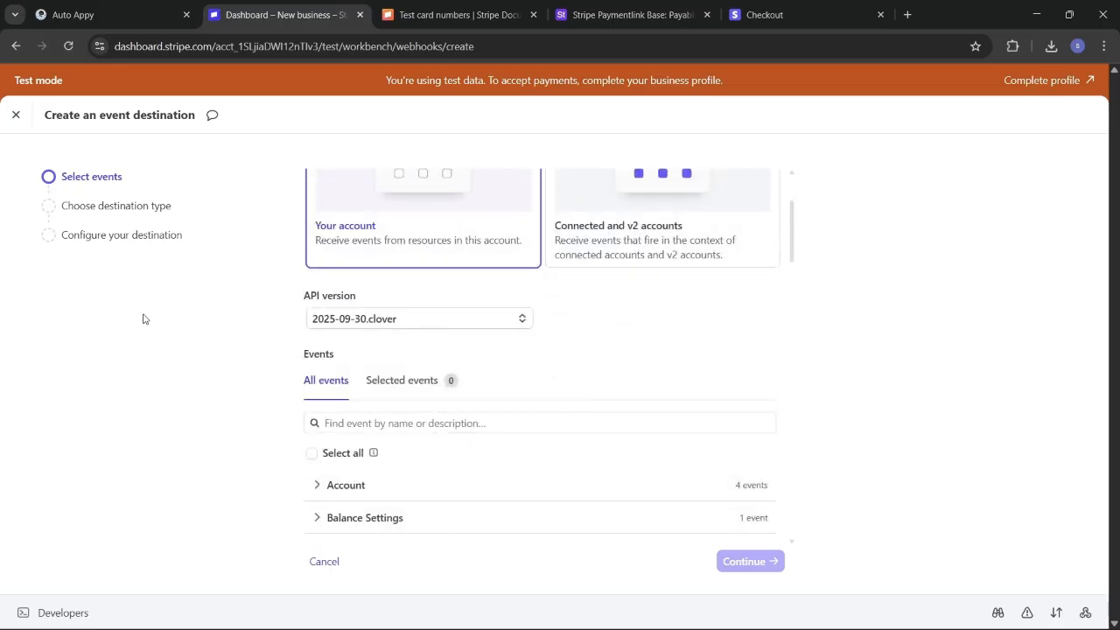
click(16, 116)
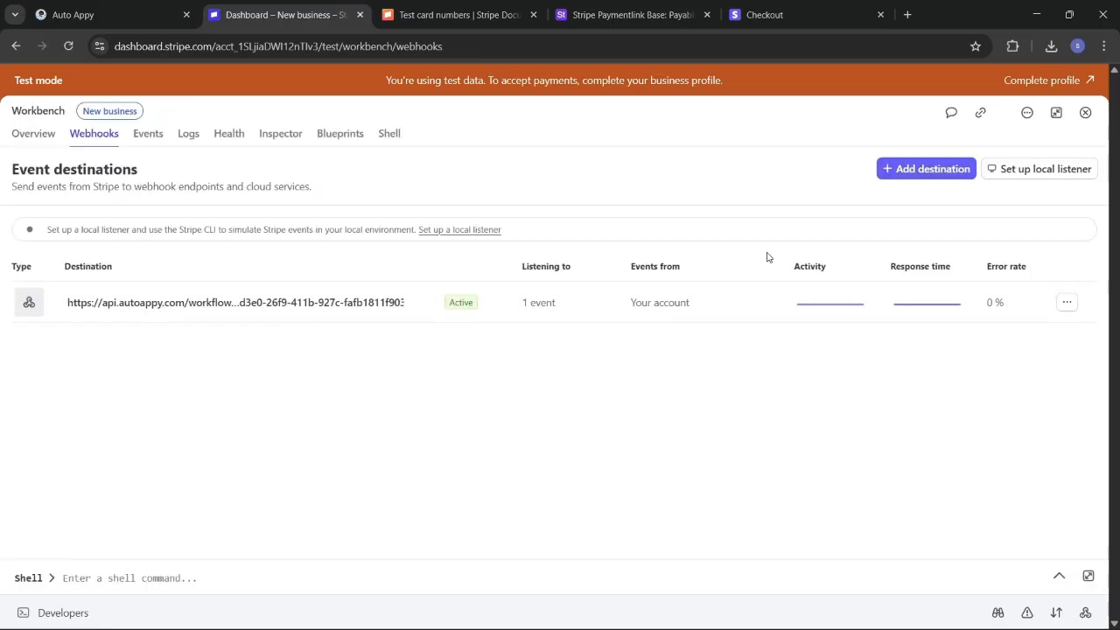
Step: Delete the existing Auto Appy webhook destination, leaving the destinations list empty
click(1066, 302)
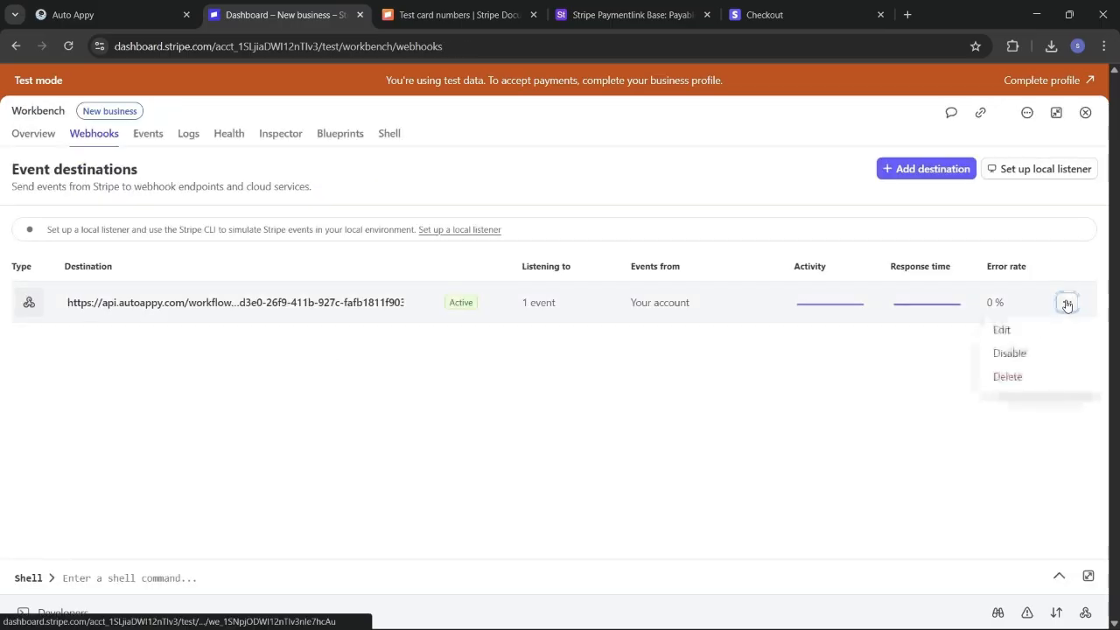
click(1039, 378)
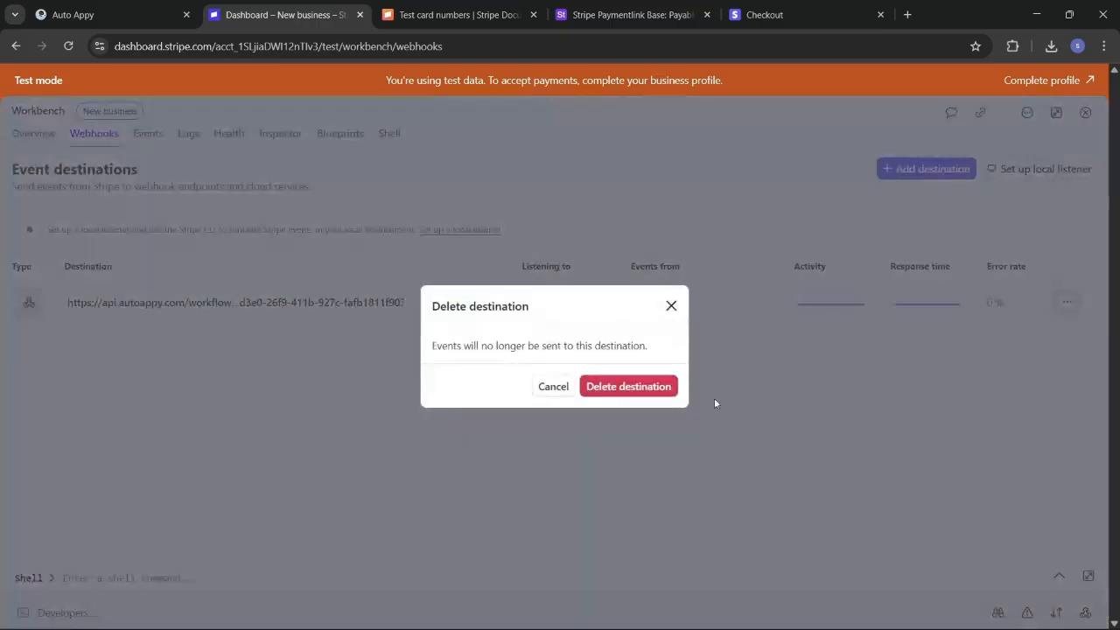
click(643, 391)
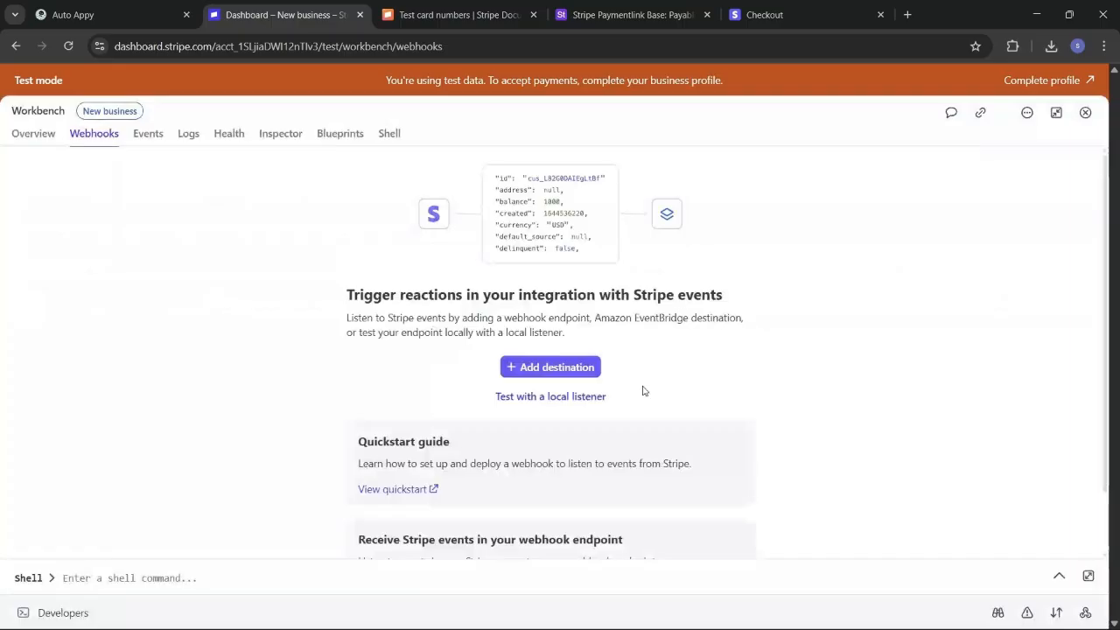
scroll(762, 417, down, 2)
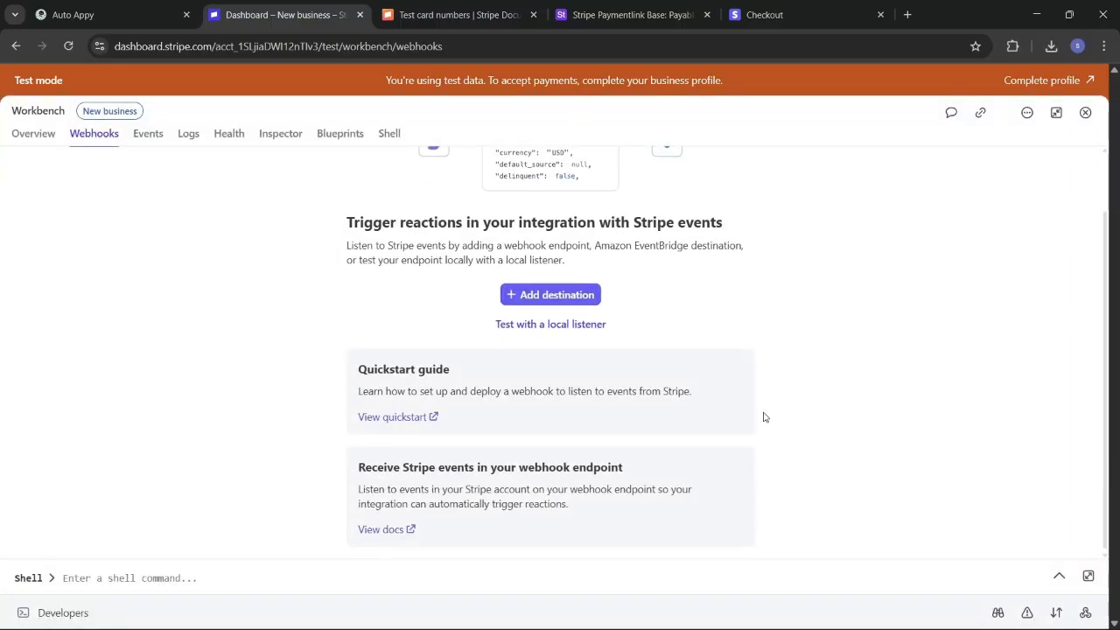
scroll(763, 417, up, 2)
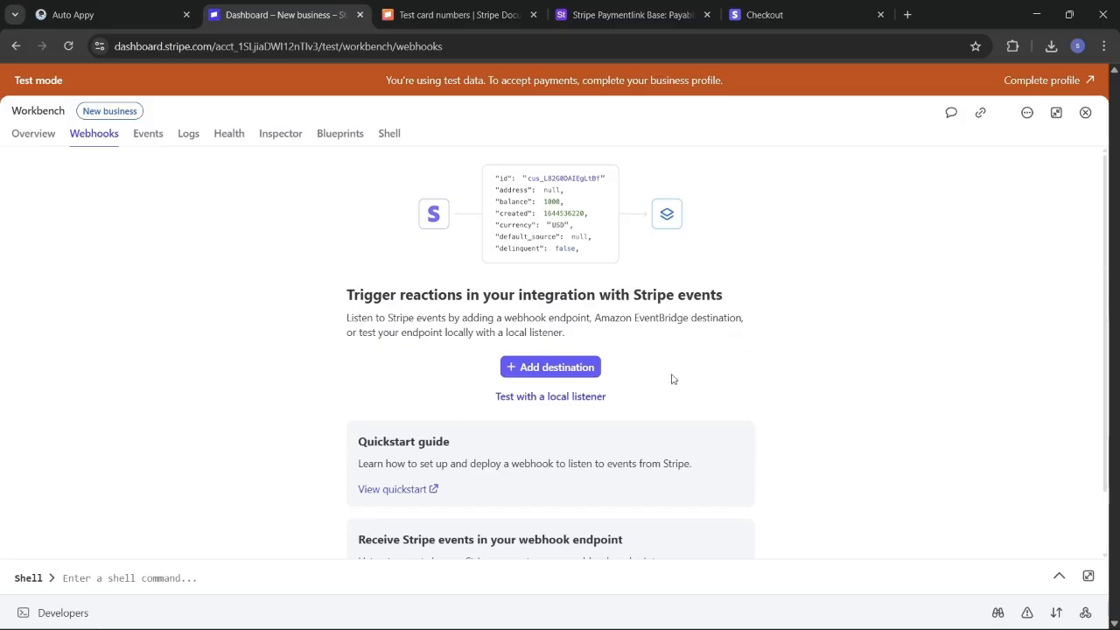
click(567, 368)
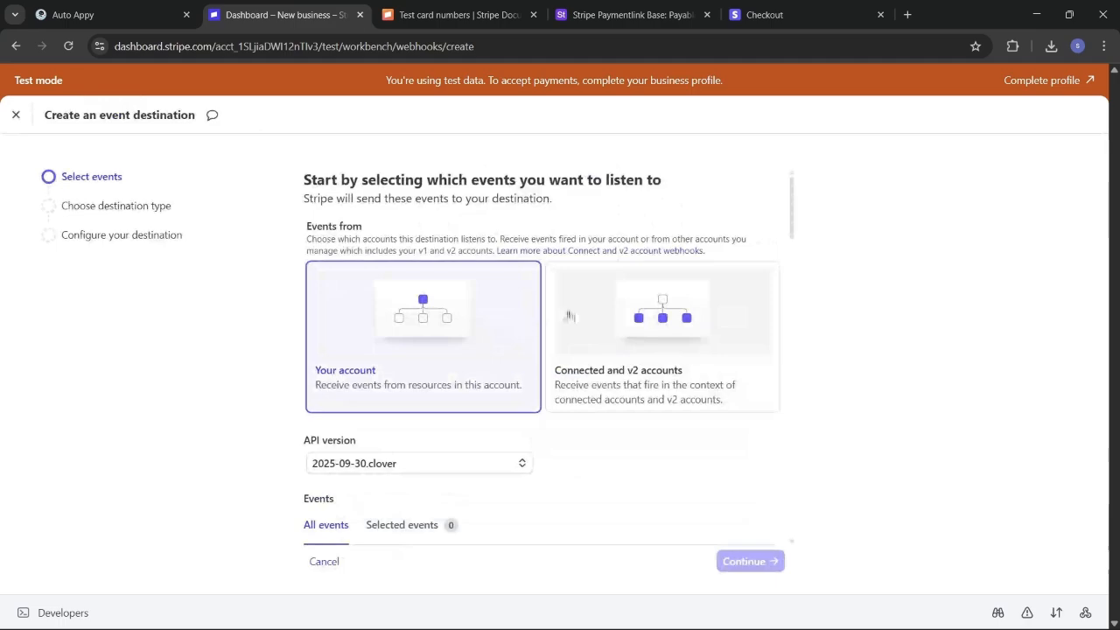
Step: Search 'char' and select the charge.succeeded event for the new event destination
scroll(534, 493, down, 3)
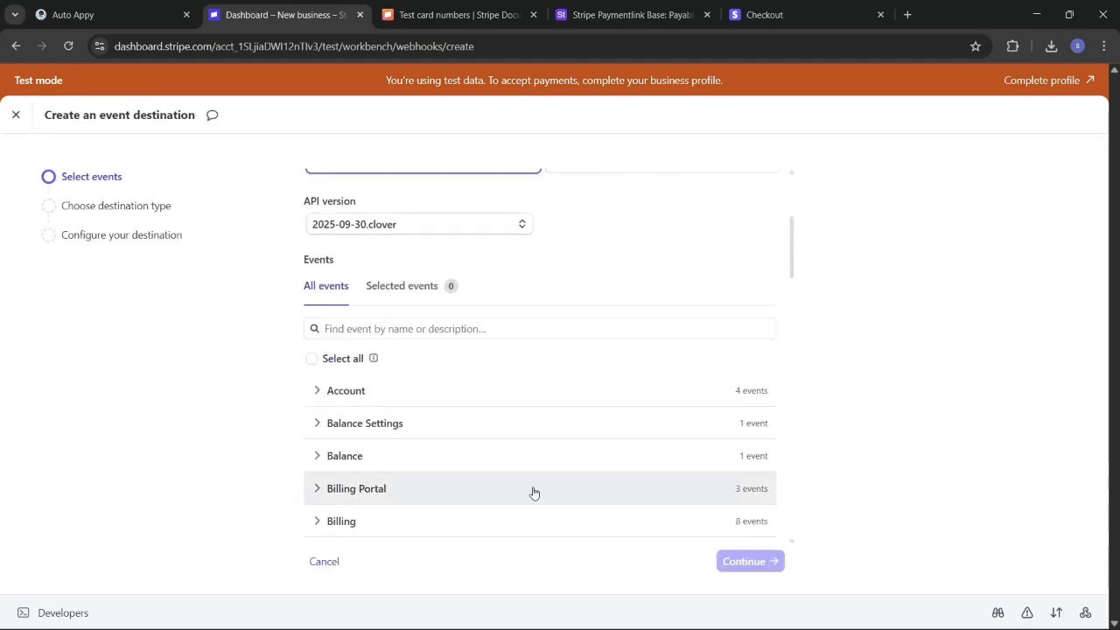
scroll(534, 492, up, 3)
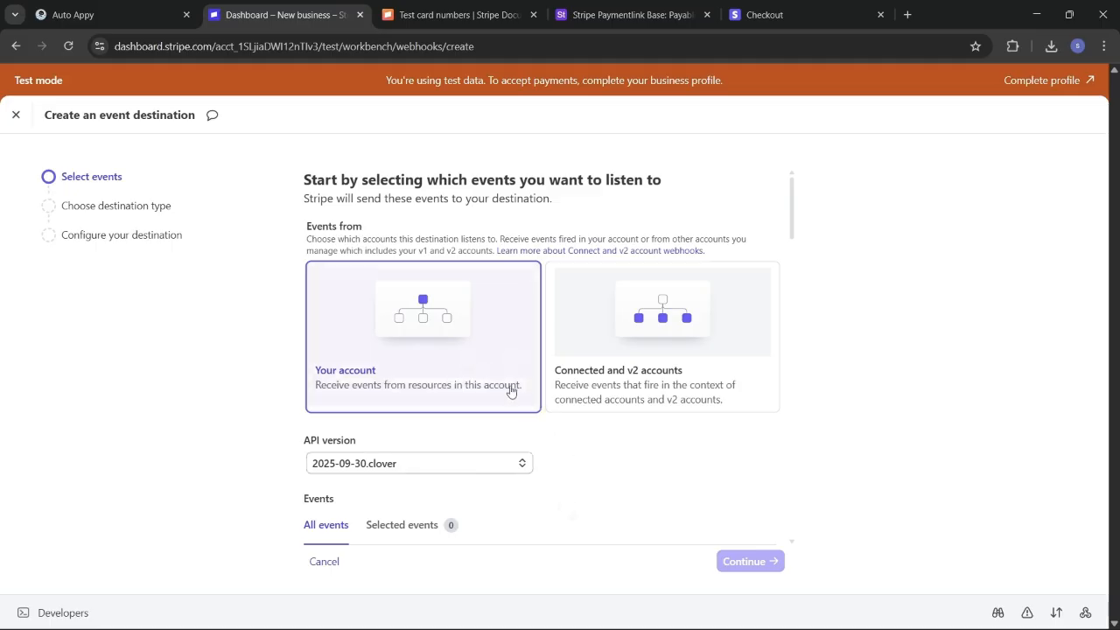
scroll(566, 473, down, 3)
scroll(567, 472, down, 1)
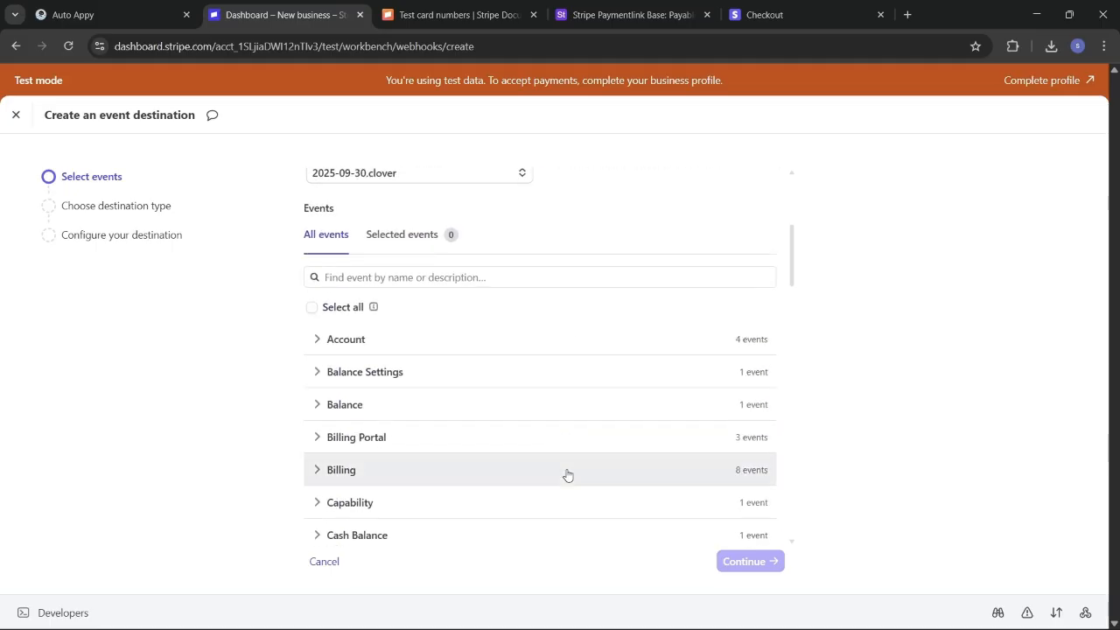
click(484, 277)
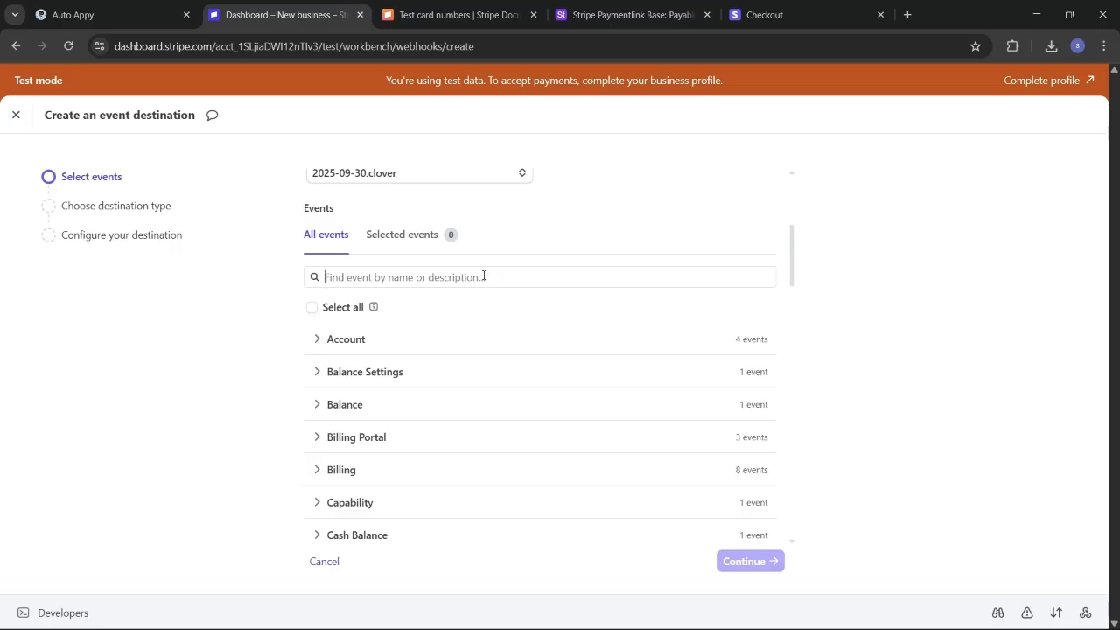
text(charge)
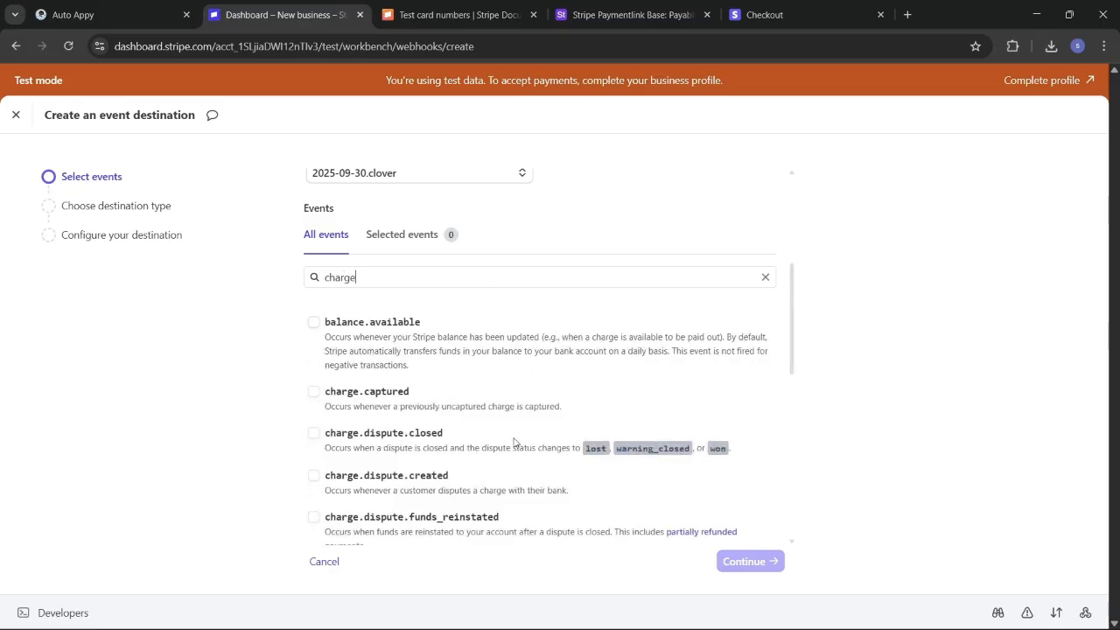
scroll(514, 442, down, 5)
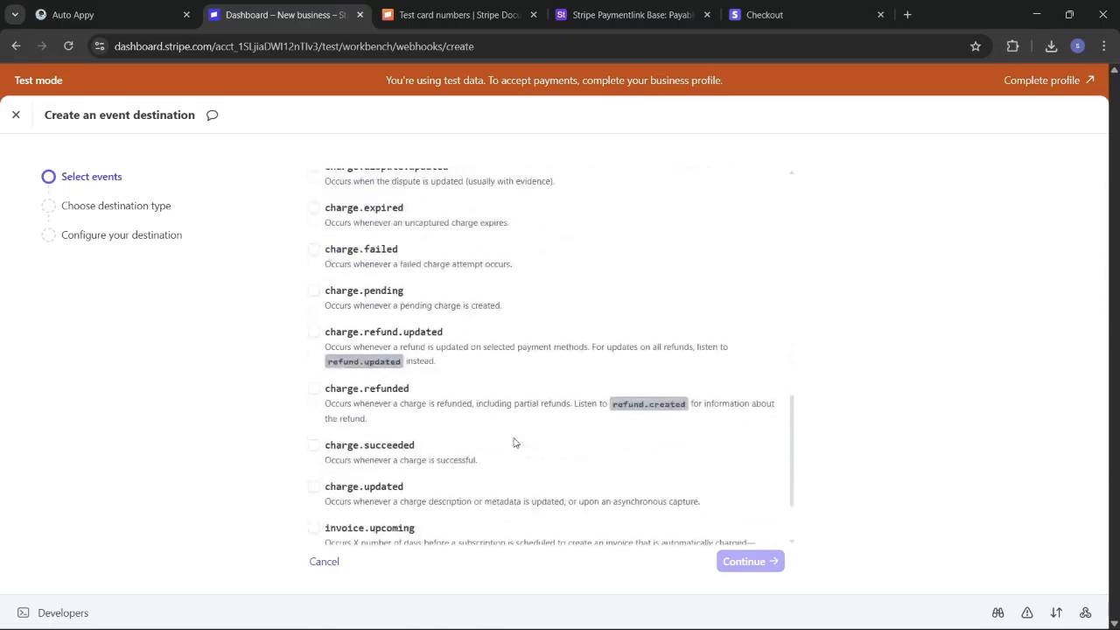
scroll(515, 441, down, 1)
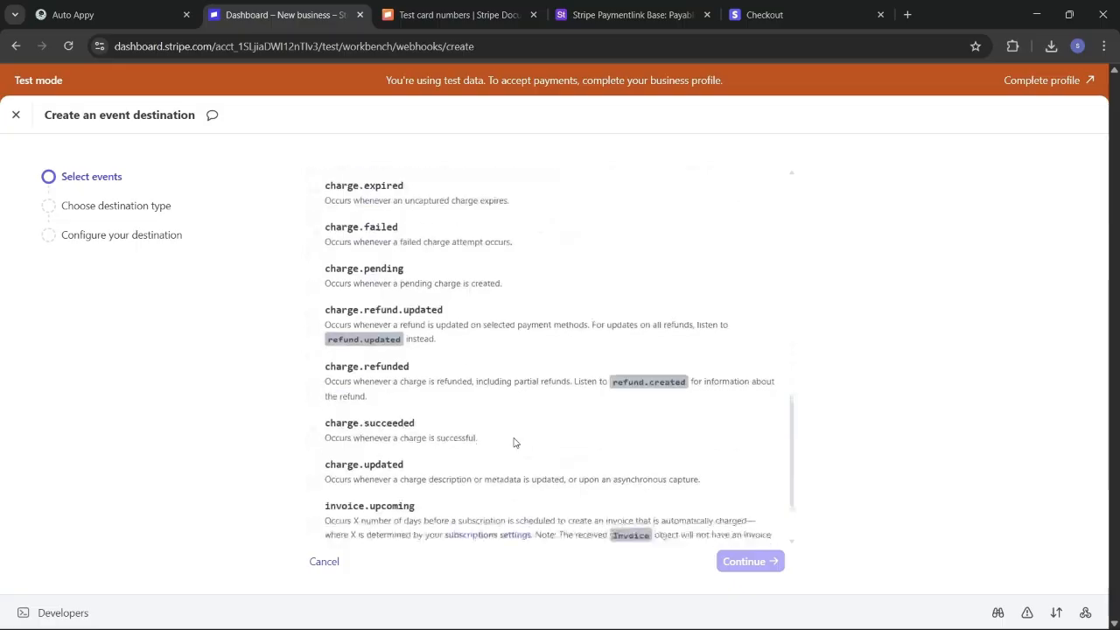
click(314, 424)
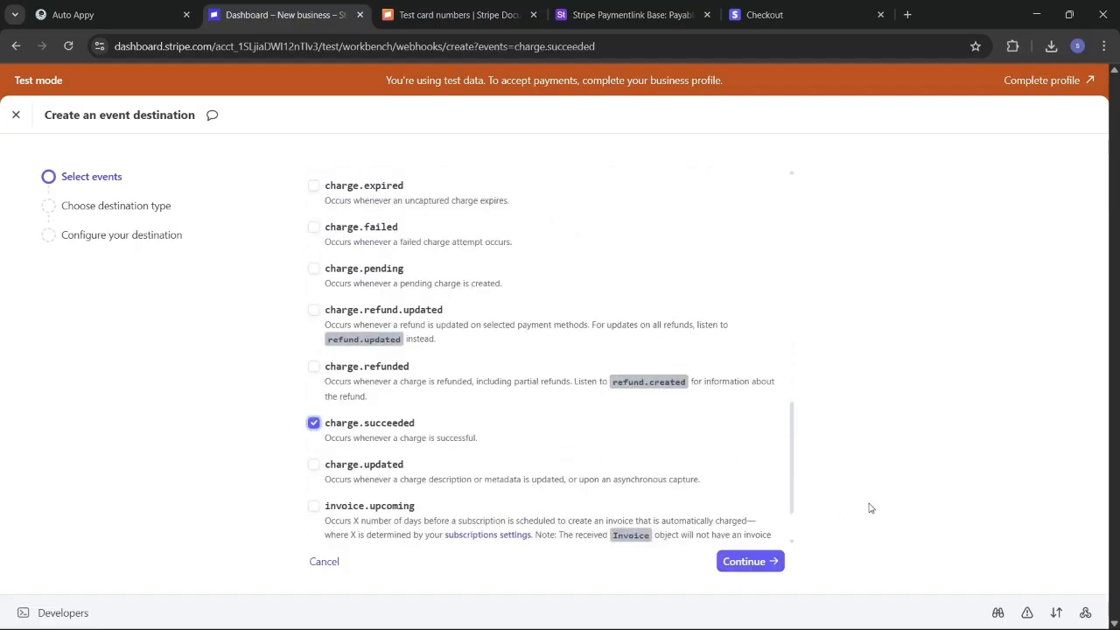
Step: Choose Webhook endpoint as the destination type and continue
click(752, 562)
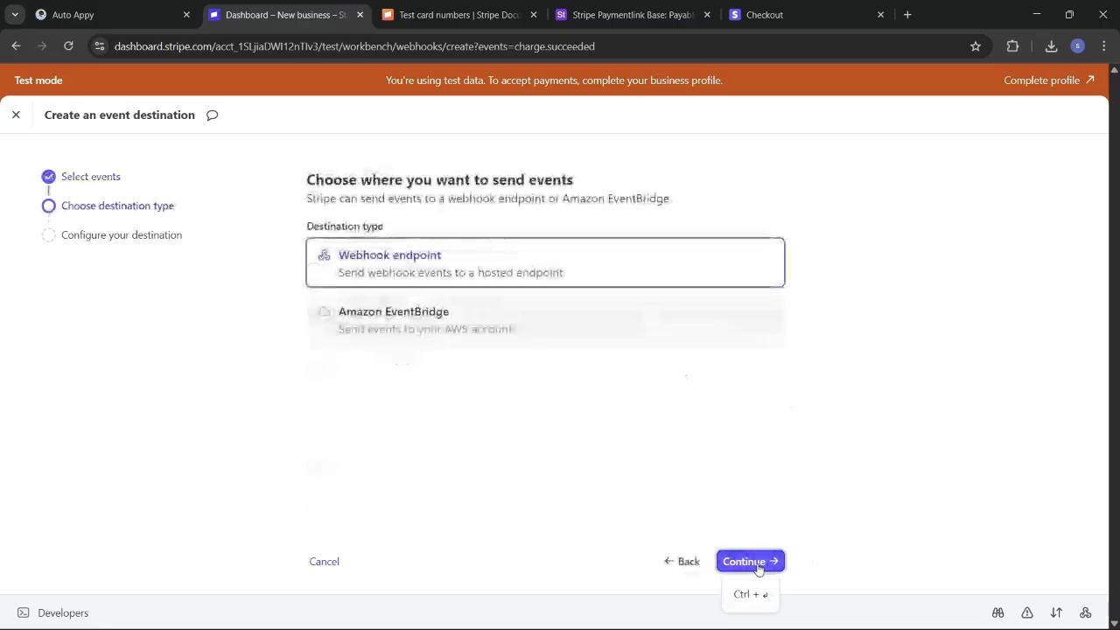
click(446, 260)
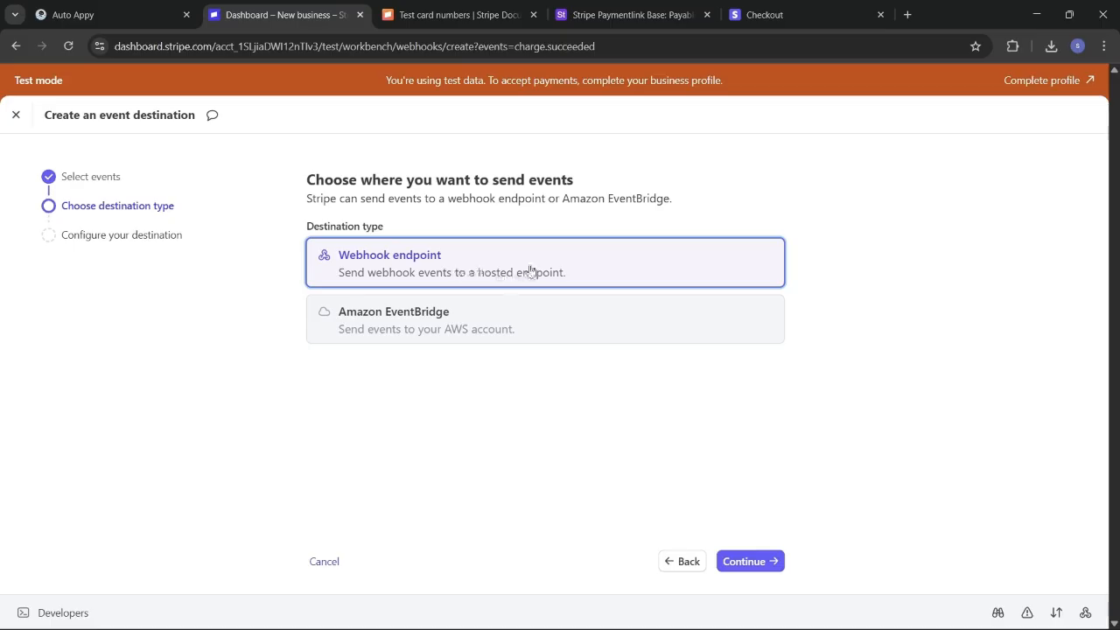
click(765, 560)
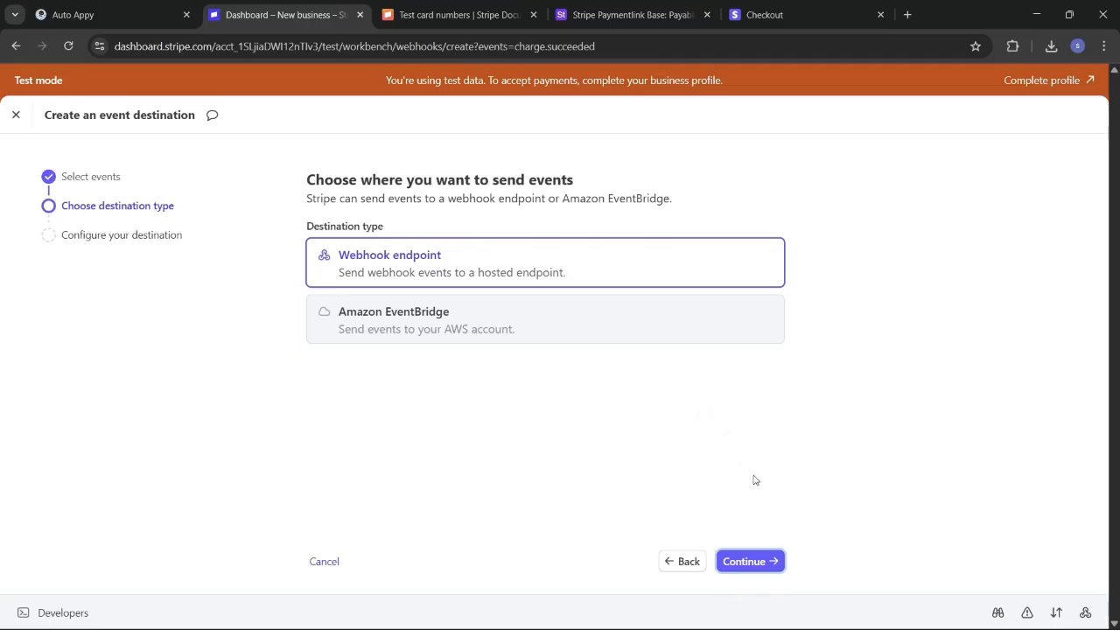
Step: Paste the Auto Appy webhook URL as the destination's Endpoint URL
click(774, 560)
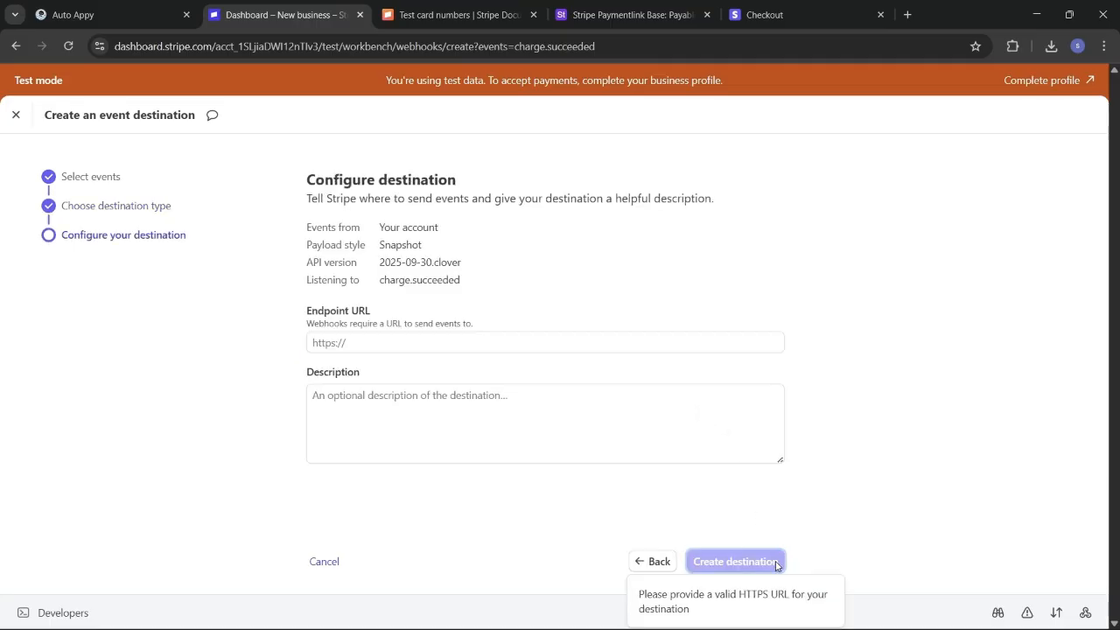
click(433, 344)
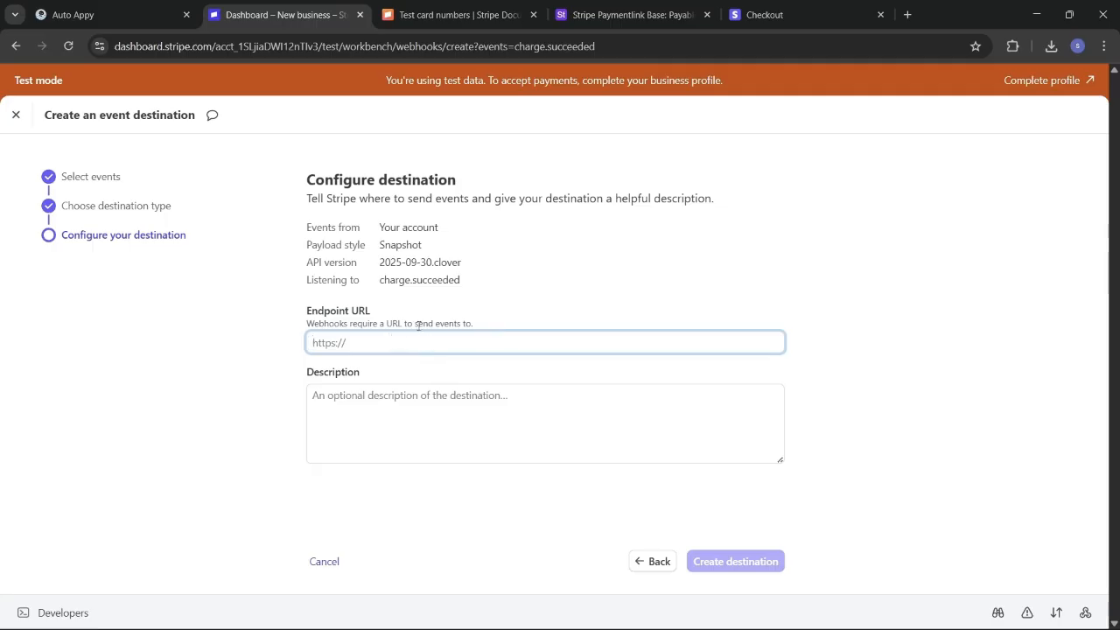
click(134, 6)
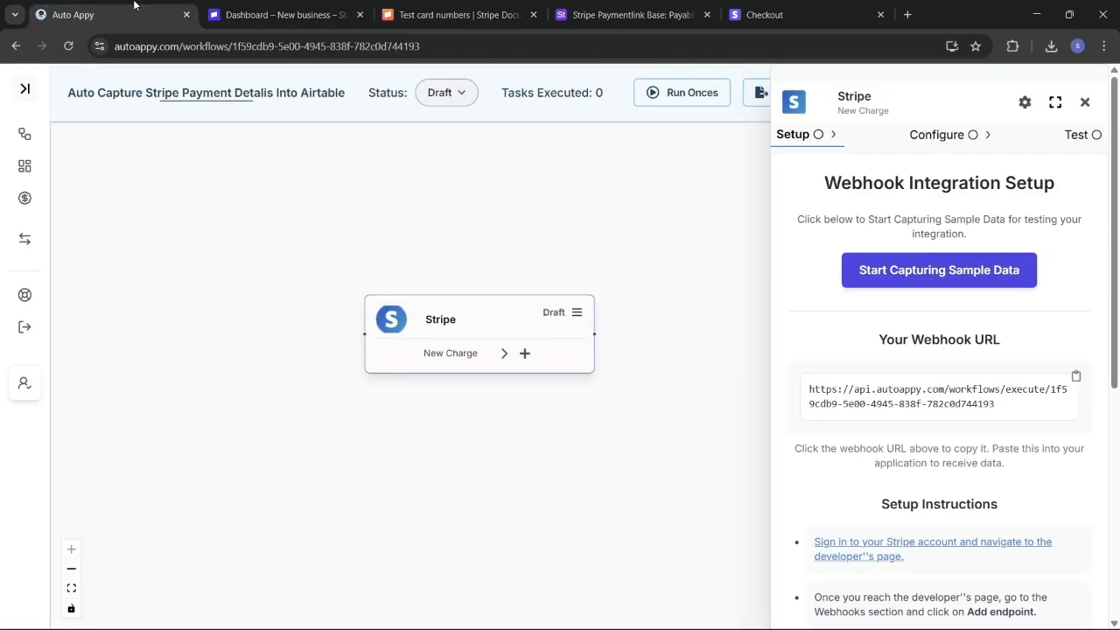
click(1076, 378)
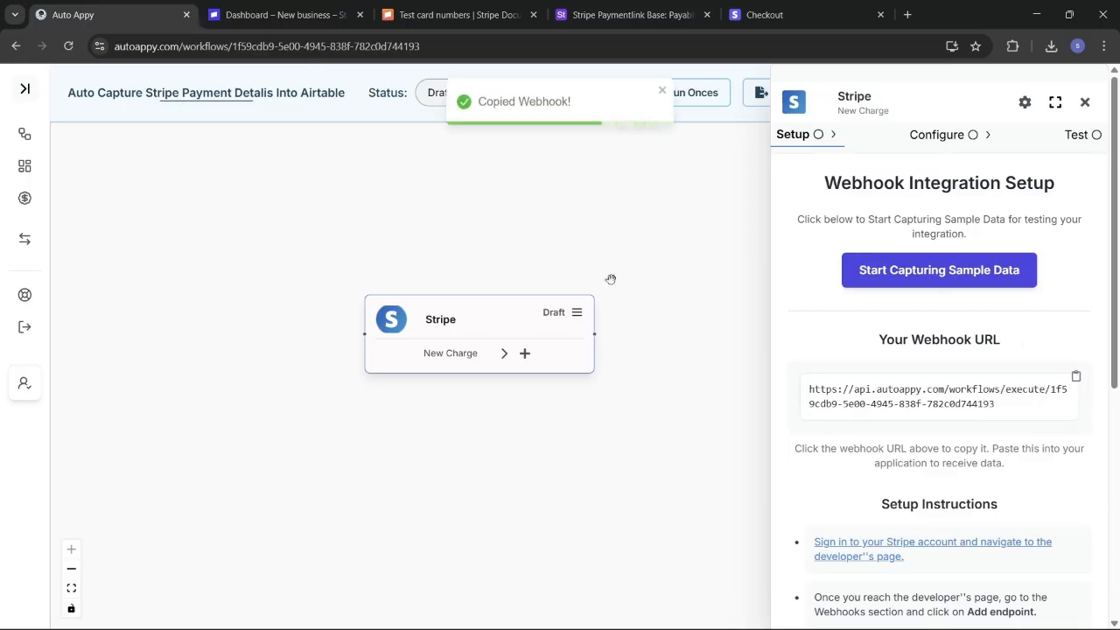
click(280, 15)
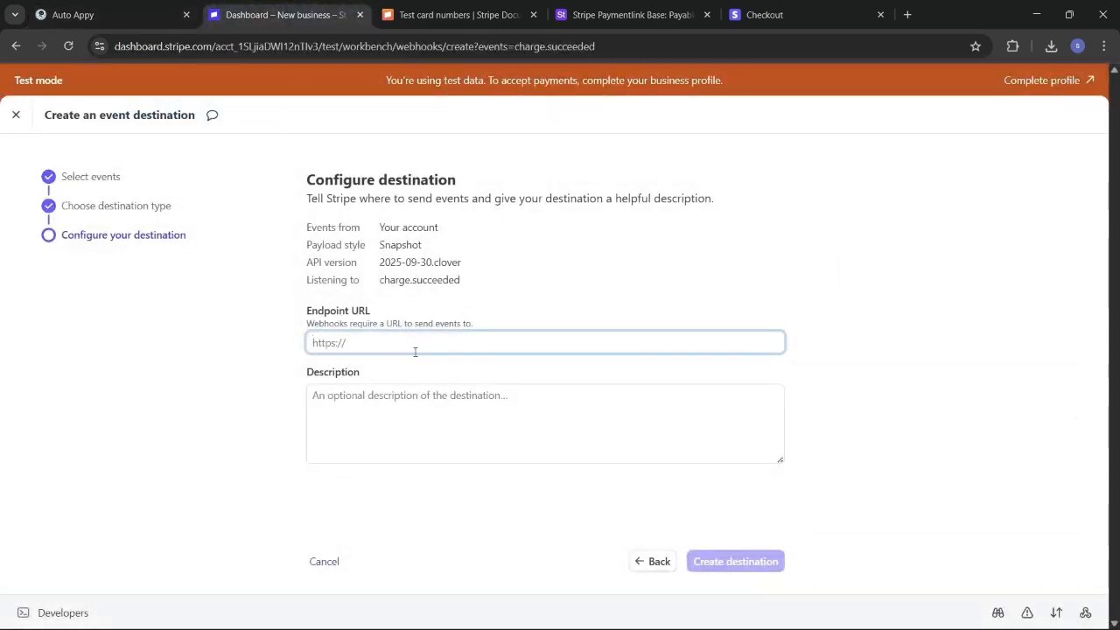
key(ctrl+v)
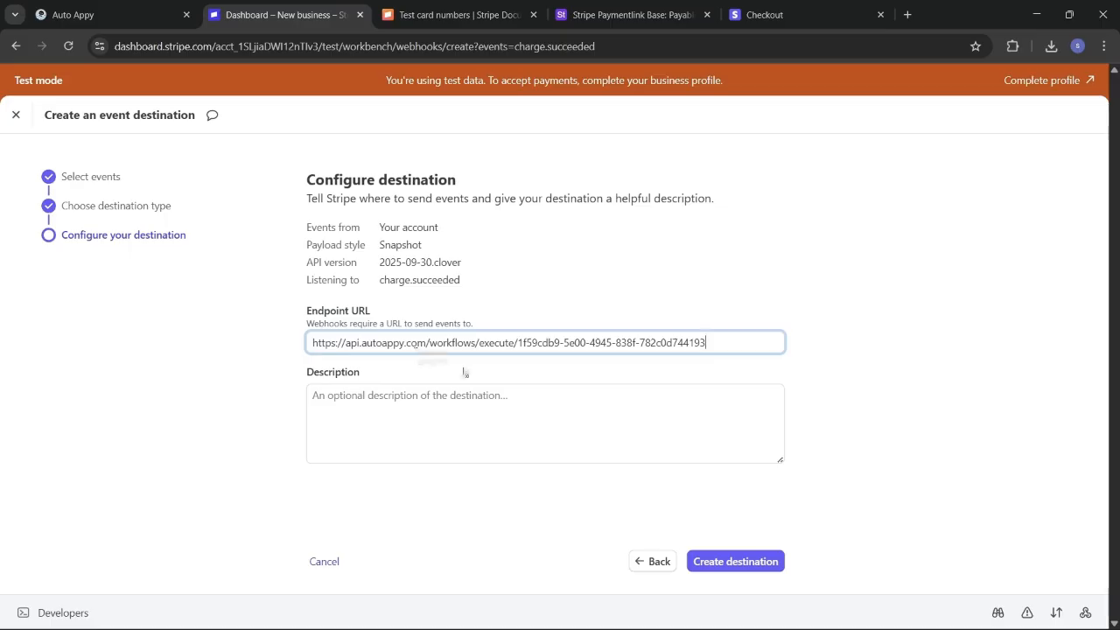
click(547, 411)
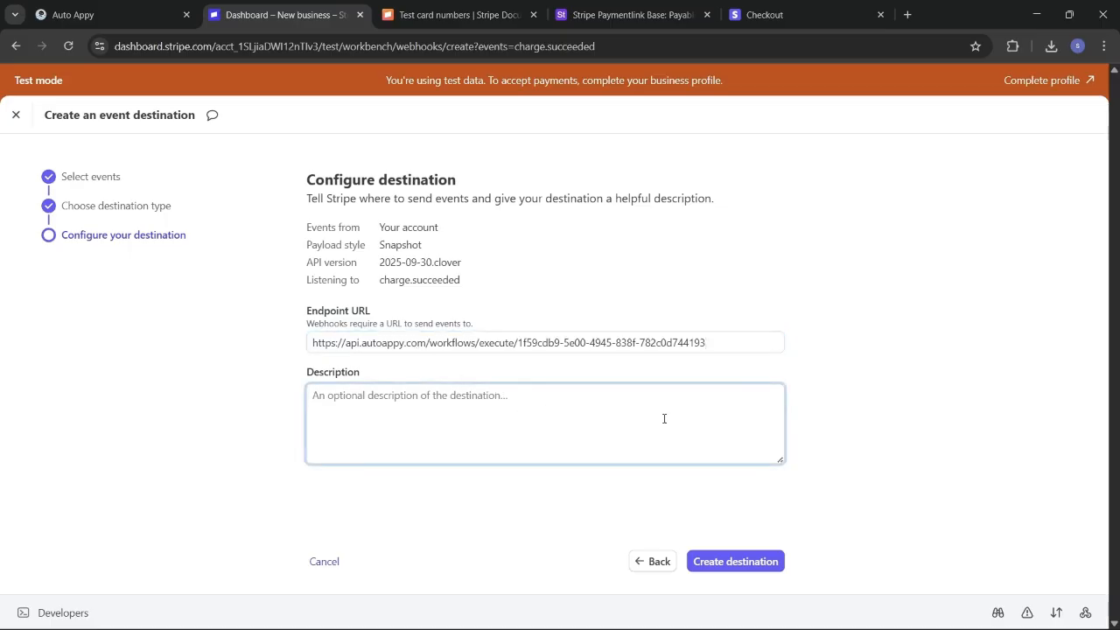
Step: Create the webhook destination and close the workbench back to the payment link page
click(750, 561)
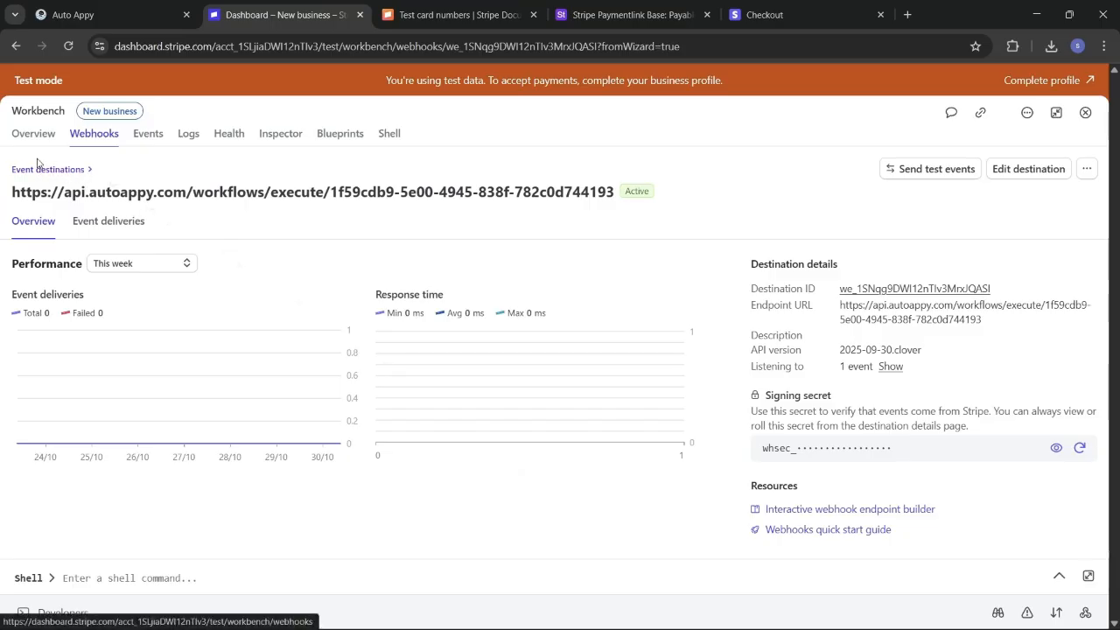
click(68, 169)
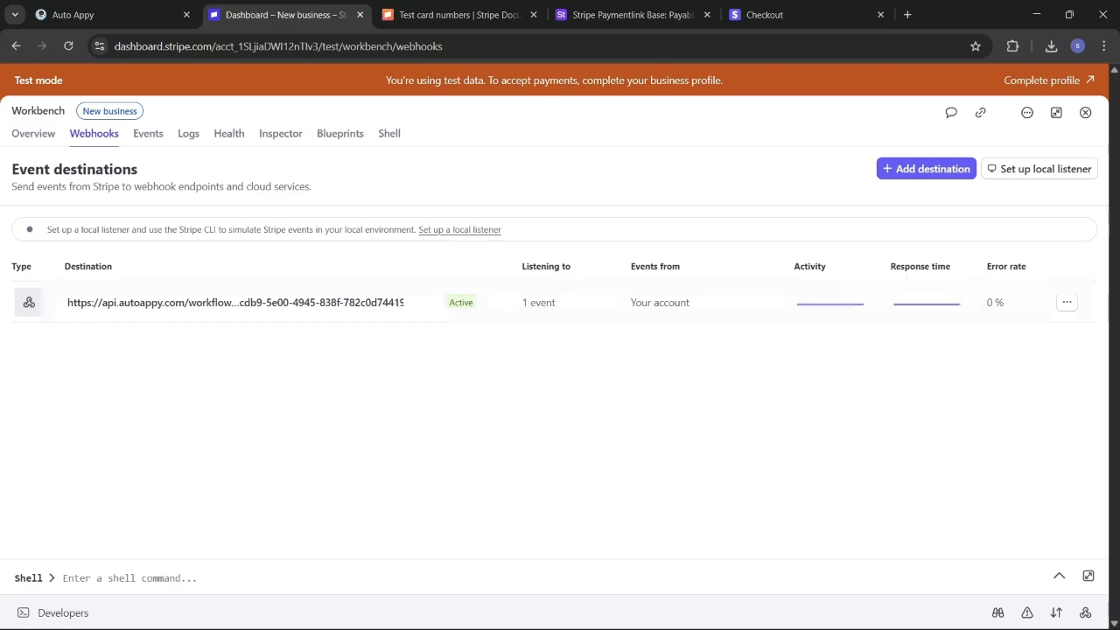
click(1086, 113)
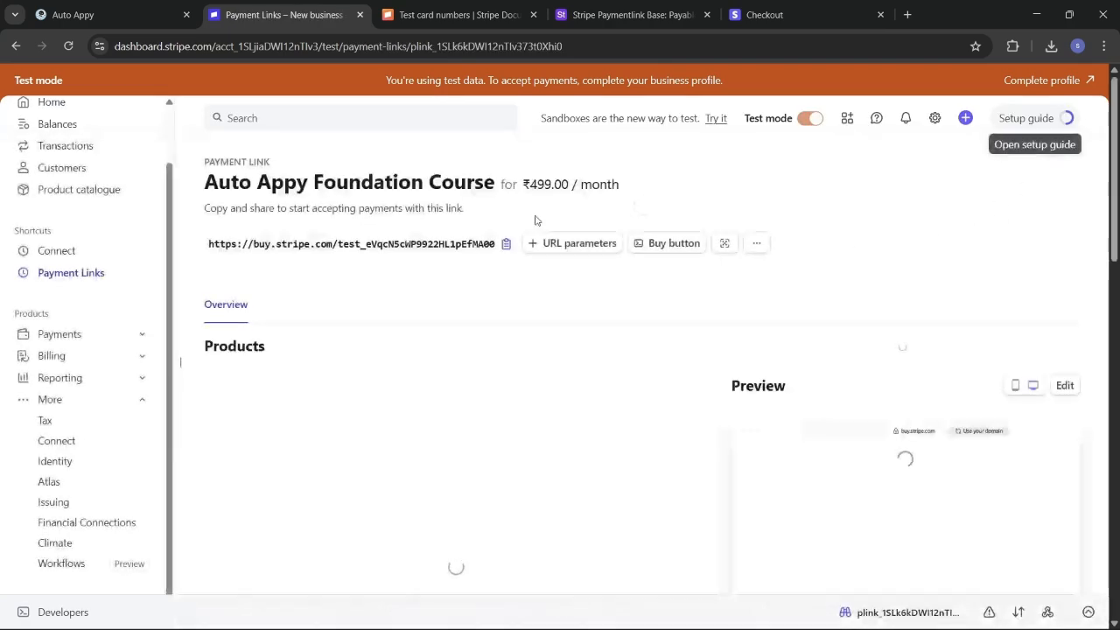
Step: Start sample-data capture on Auto Appy's Stripe New Charge trigger, then return to Stripe
click(74, 14)
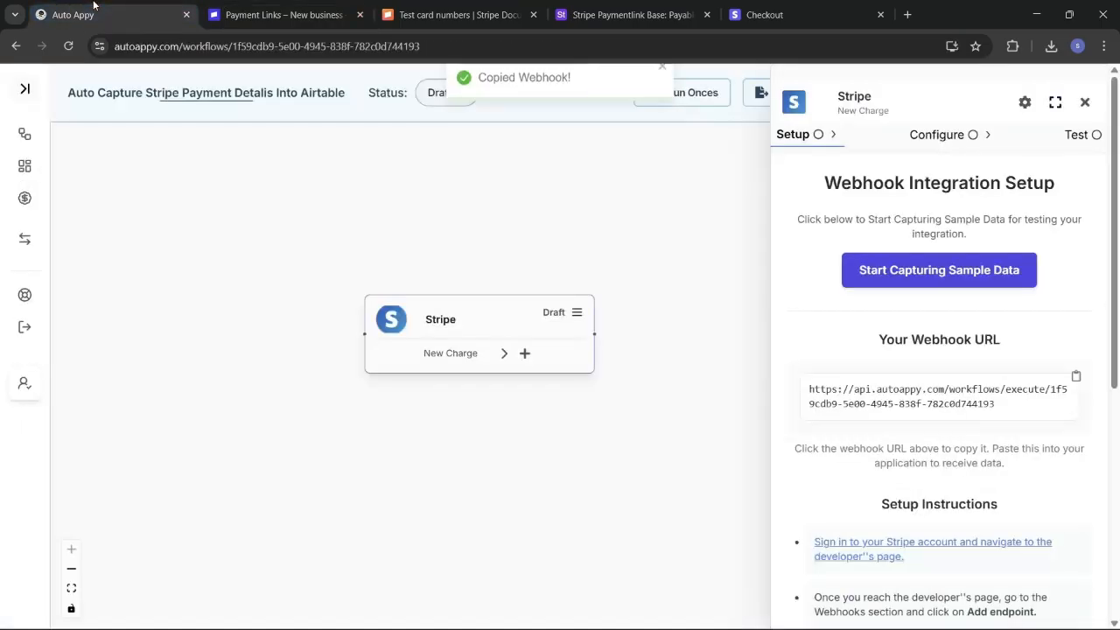
click(944, 281)
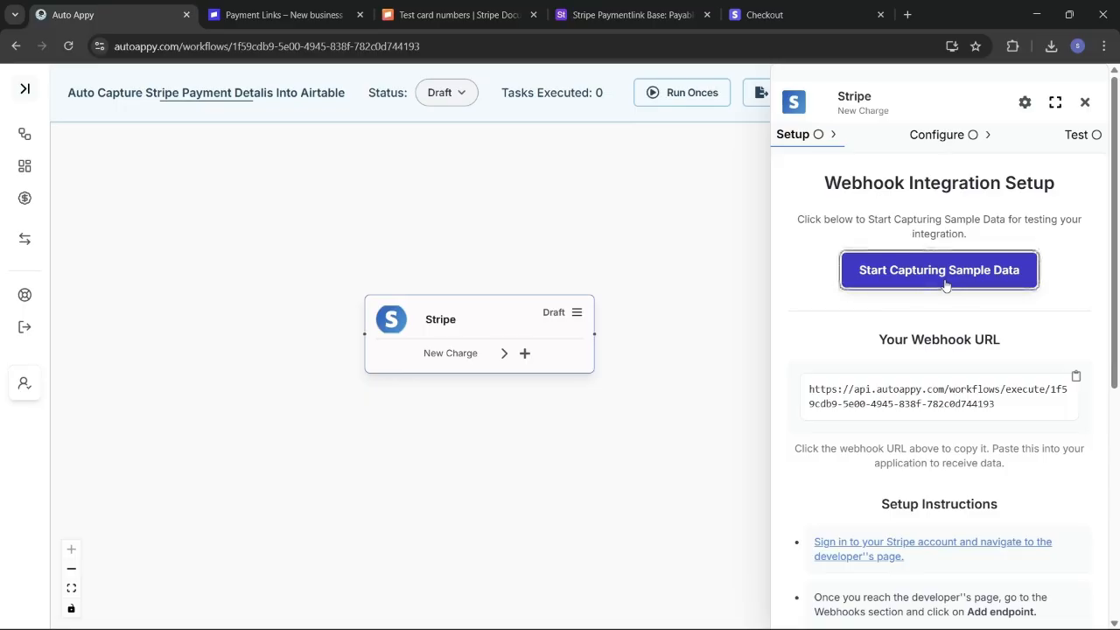
click(891, 270)
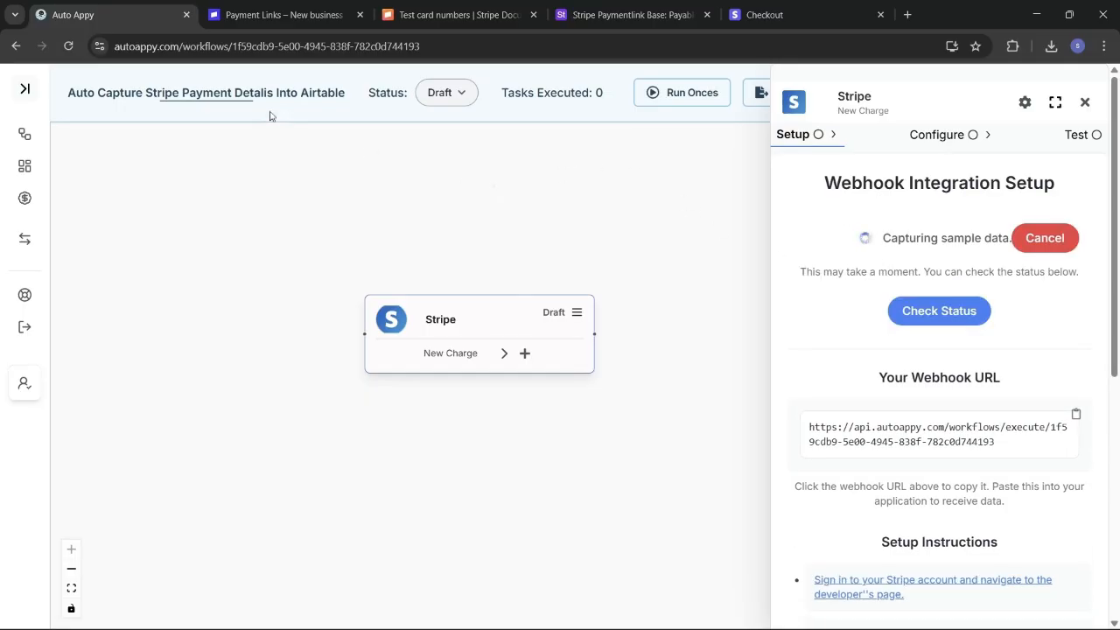
click(274, 17)
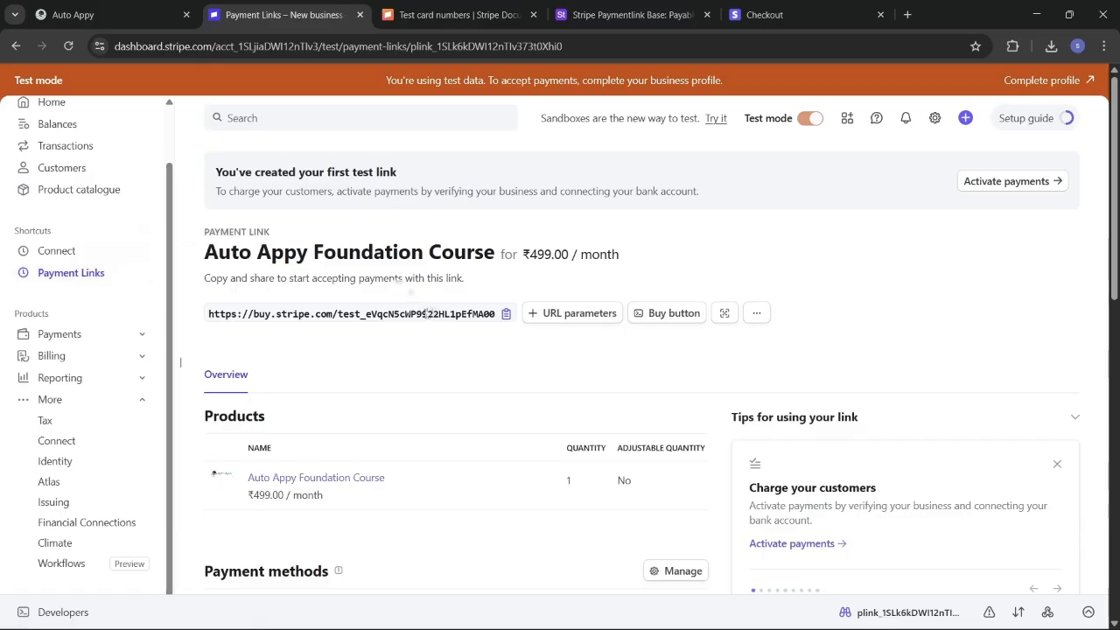
Step: Copy the Auto Appy Foundation Course payment link URL from the Payment Links list
click(506, 317)
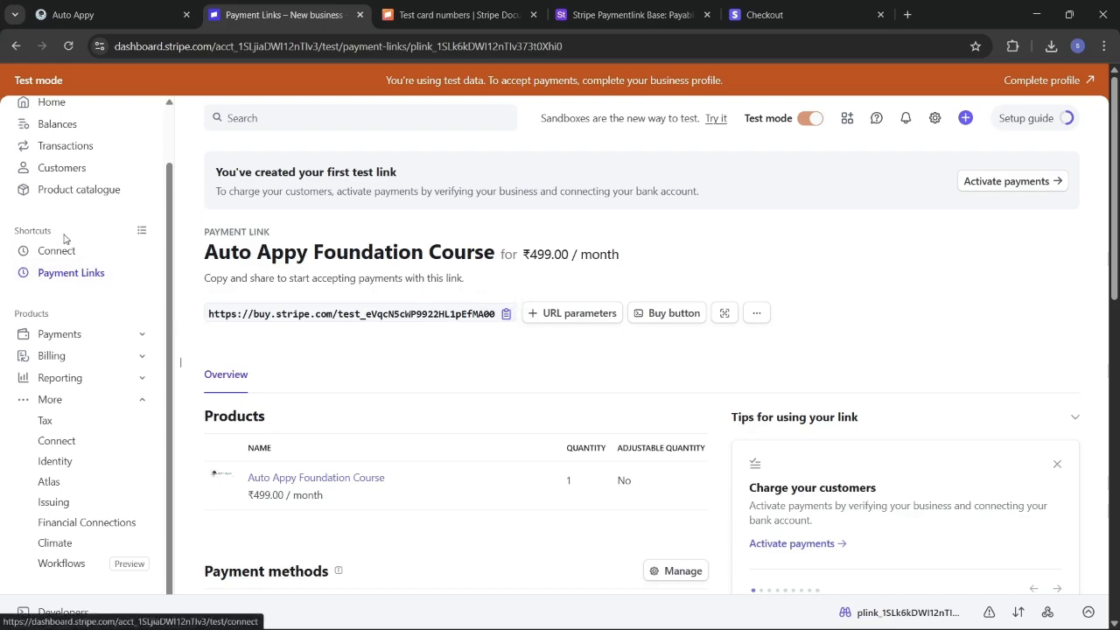
click(81, 277)
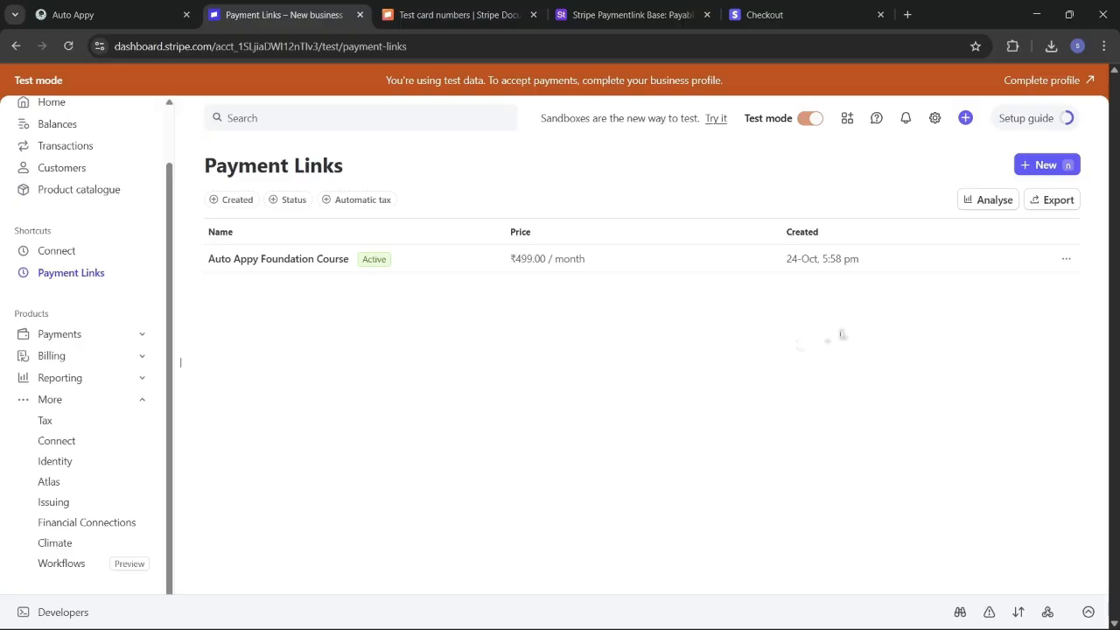
click(1065, 260)
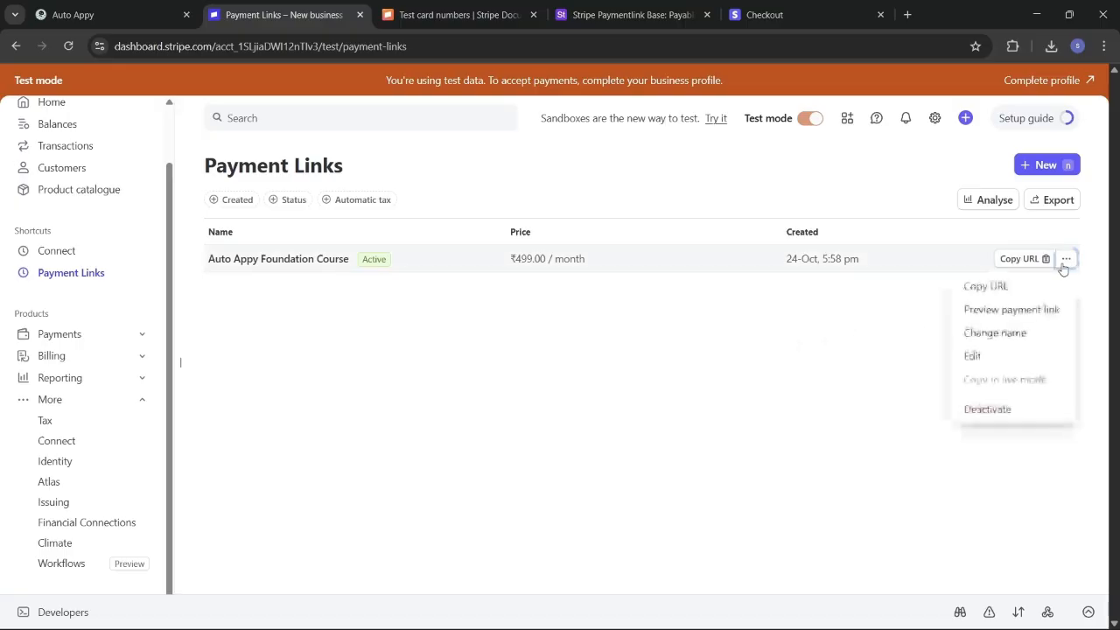
click(986, 286)
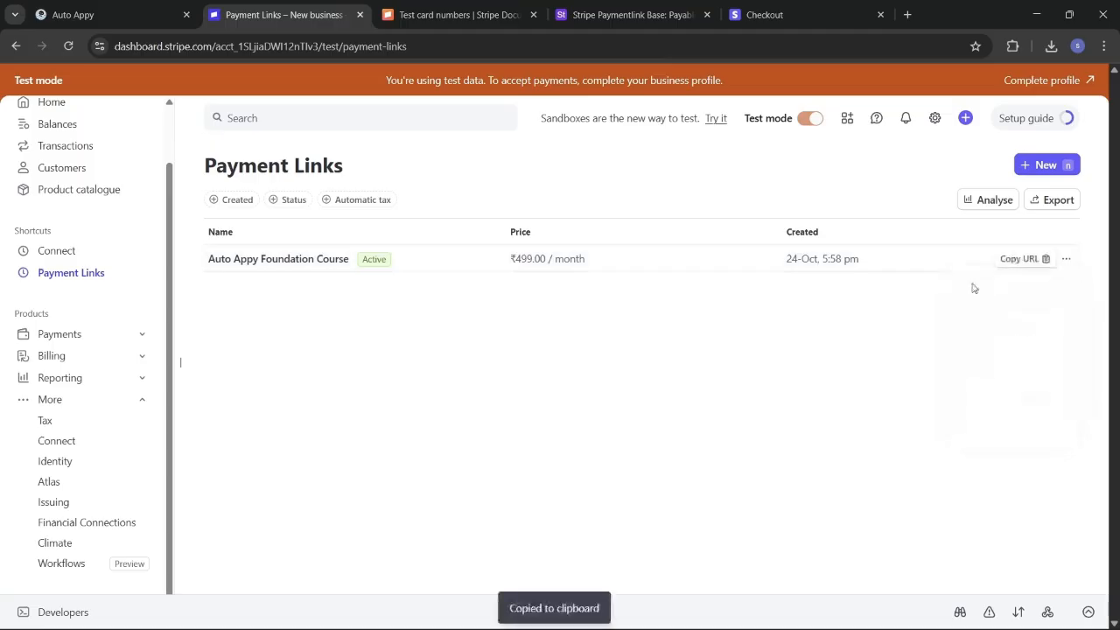
click(783, 14)
Step: Load the copied payment link in the checkout tab
click(750, 45)
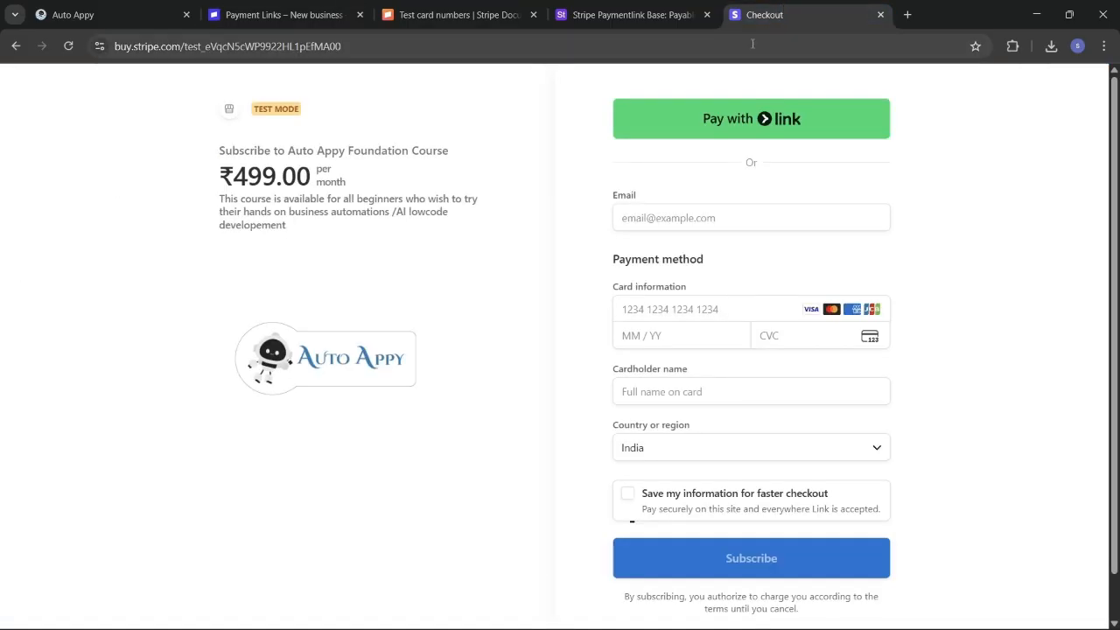
key(ctrl+v)
key(Return)
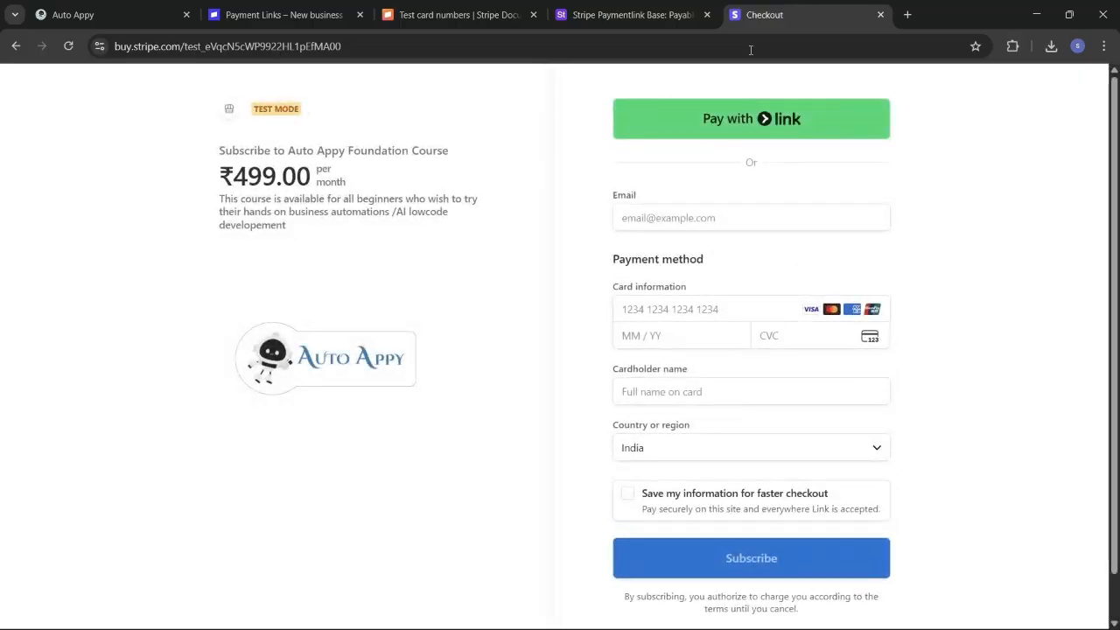
Step: Fill the email with a saved address, then check Stripe's test card numbers docs
click(703, 225)
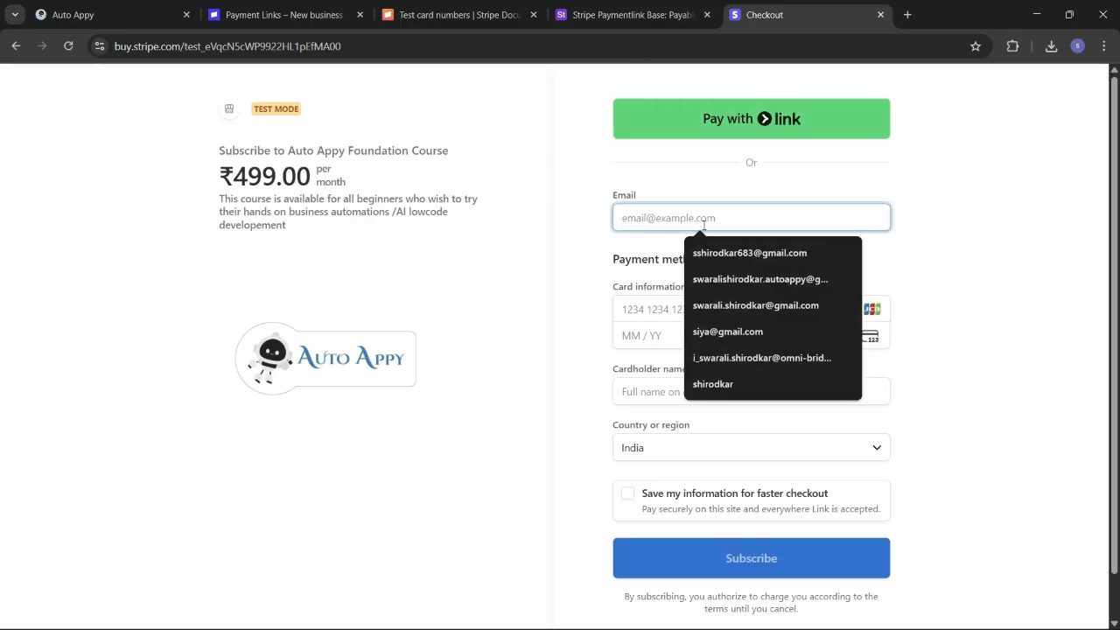
click(748, 279)
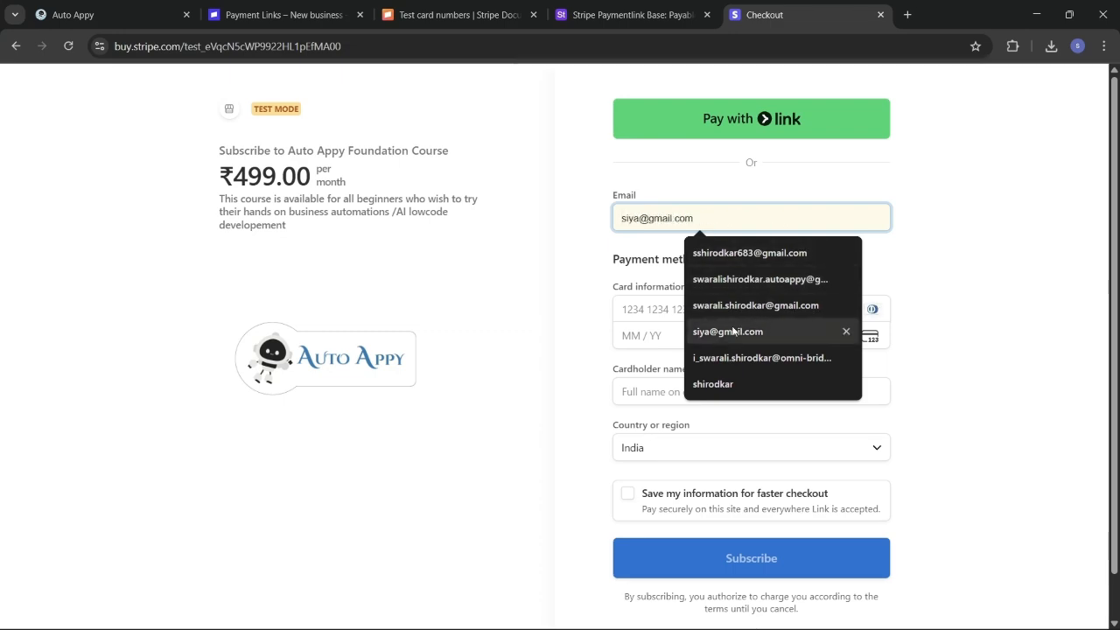
click(739, 253)
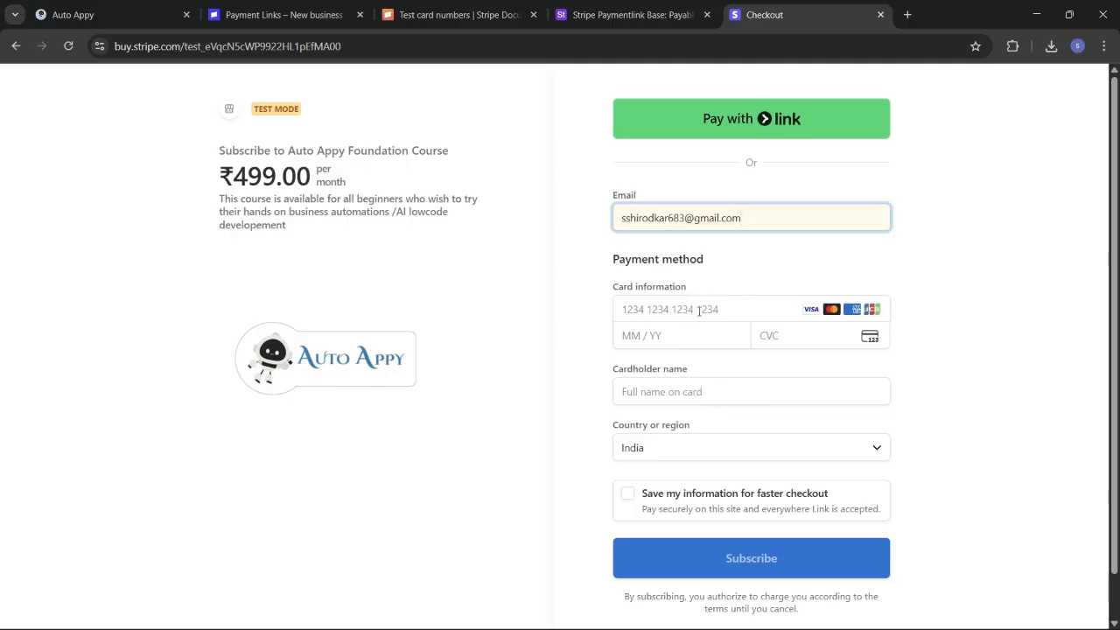
click(698, 310)
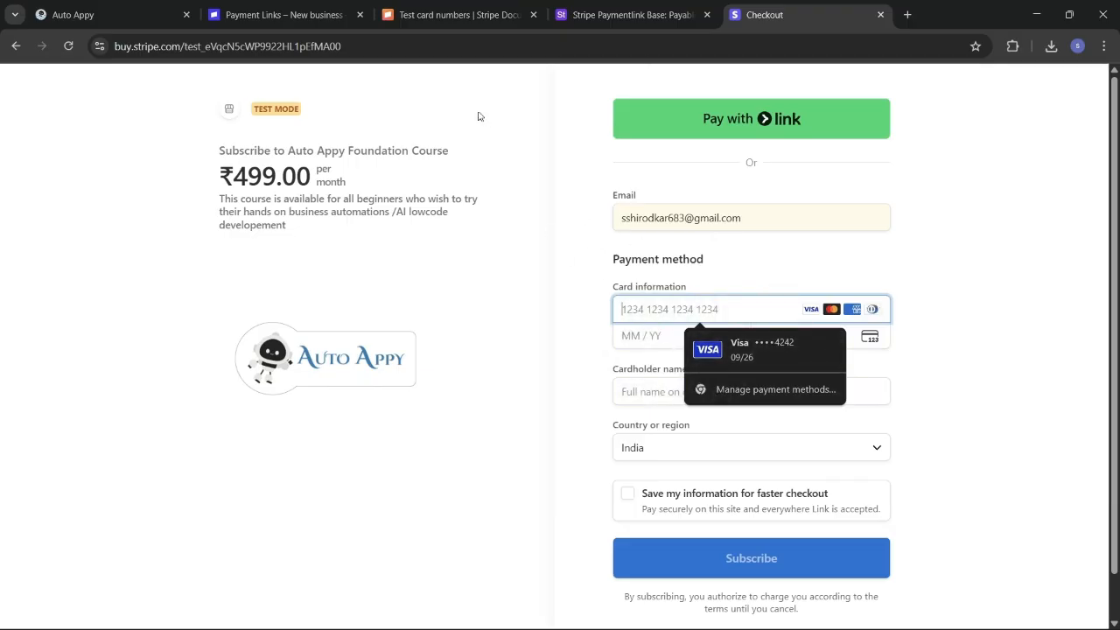
click(425, 14)
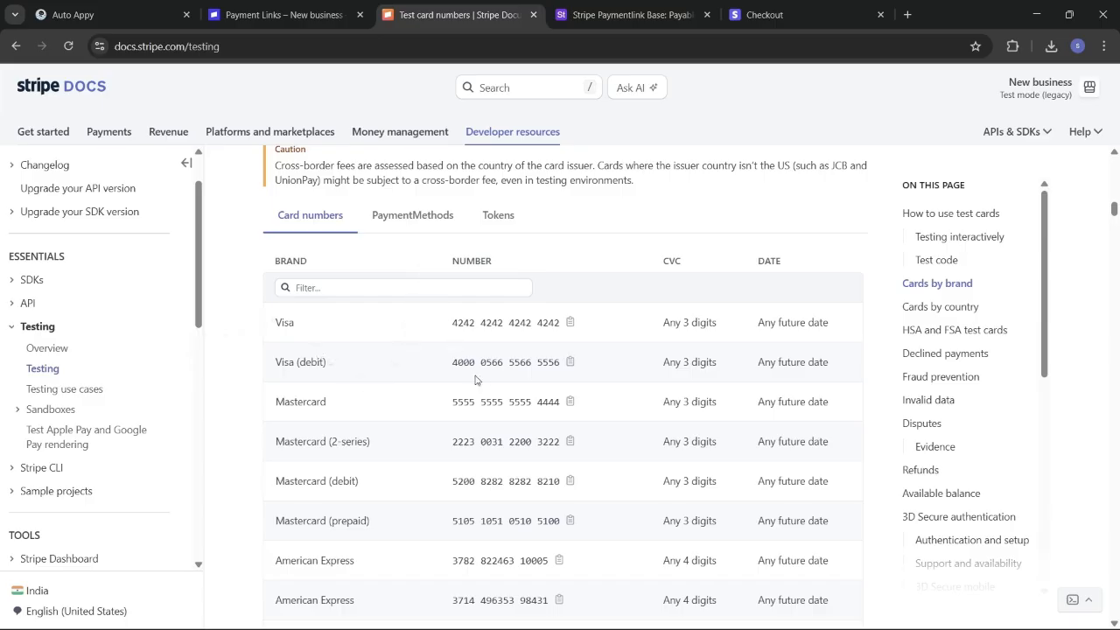
click(571, 326)
Step: Autofill the saved Visa ••••4242 test card with CVC 123 on the checkout page
click(783, 15)
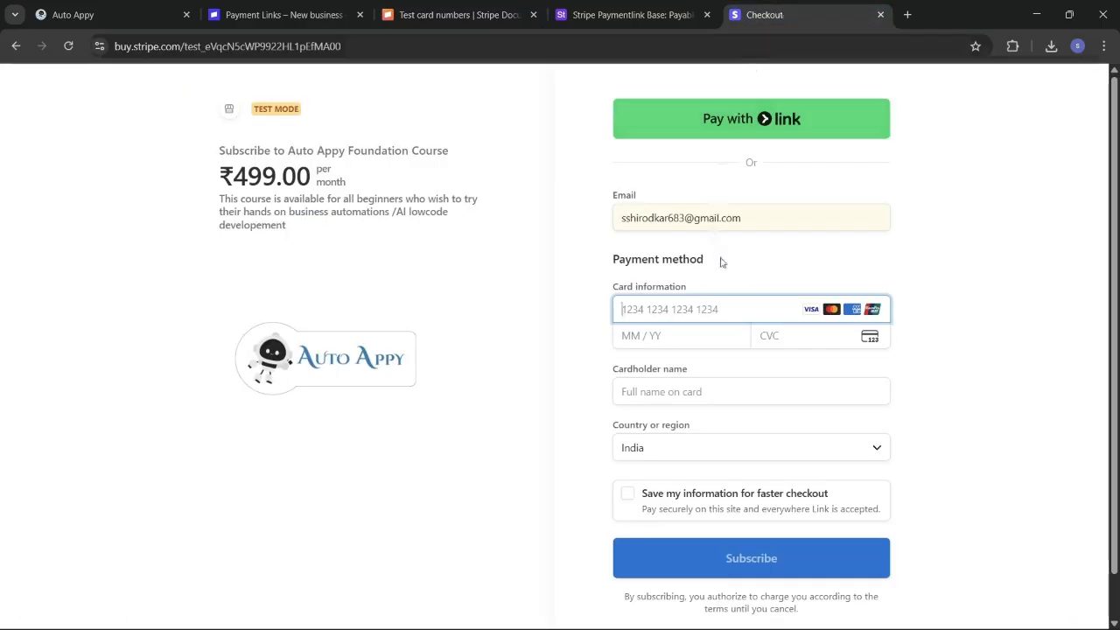
click(676, 309)
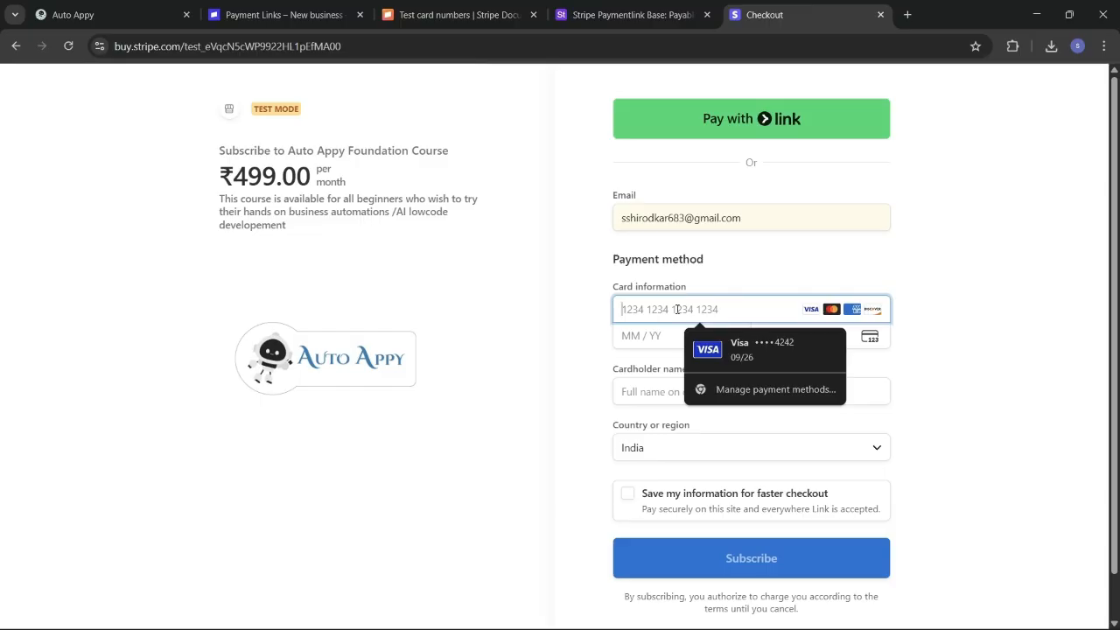
click(748, 349)
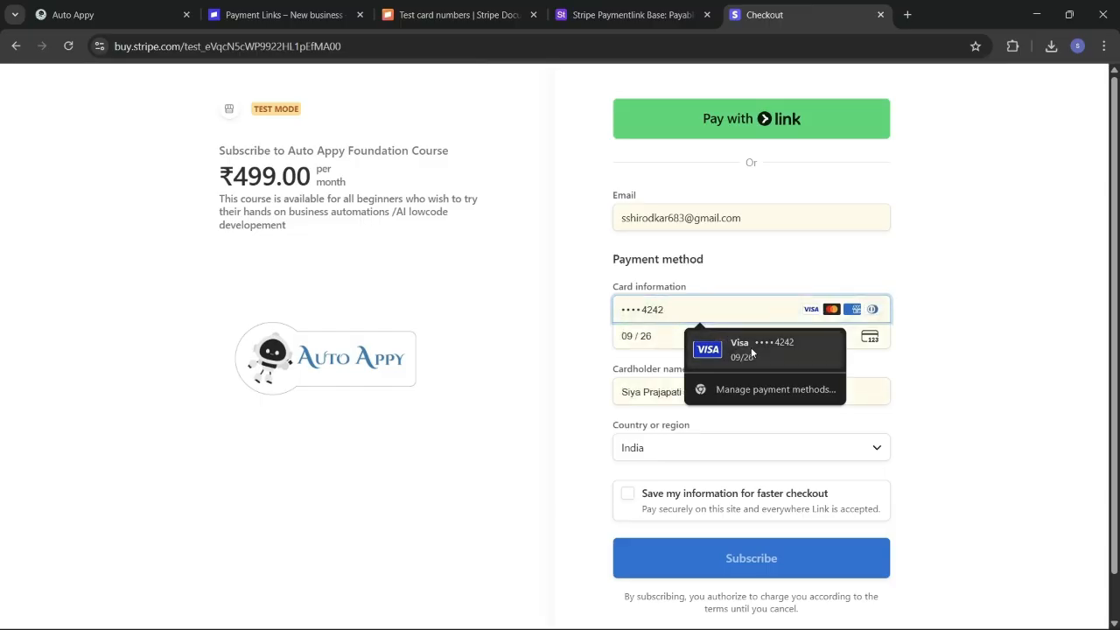
click(751, 352)
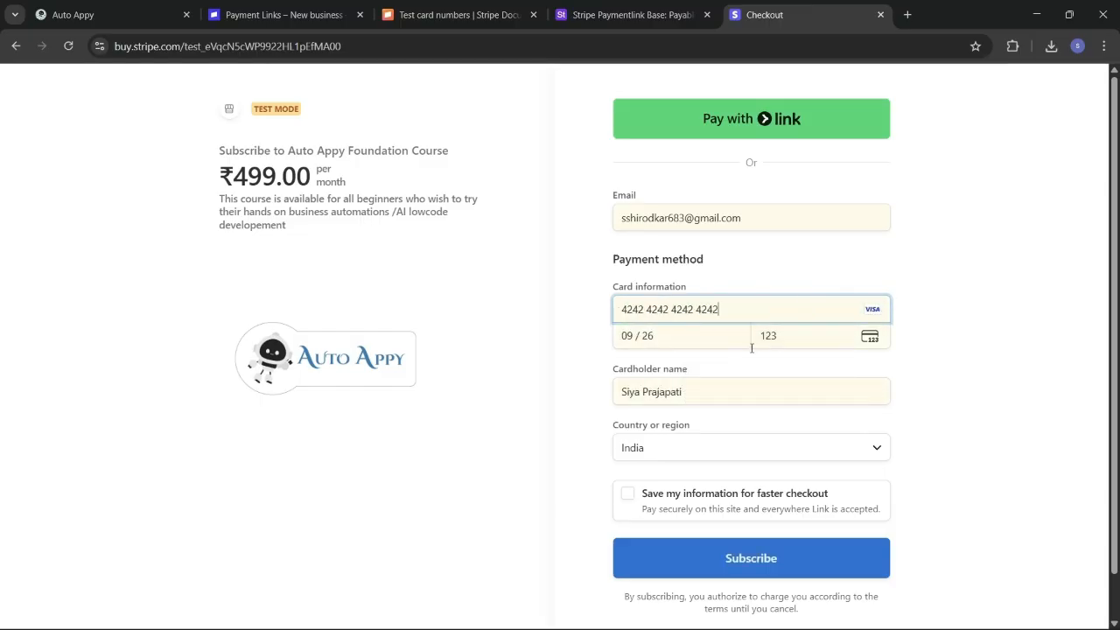
Step: Correct the cardholder name to the customer's full name and submit the ₹499.00 subscription
click(703, 393)
key(BackSpace)
key(BackSpace)
key(BackSpace)
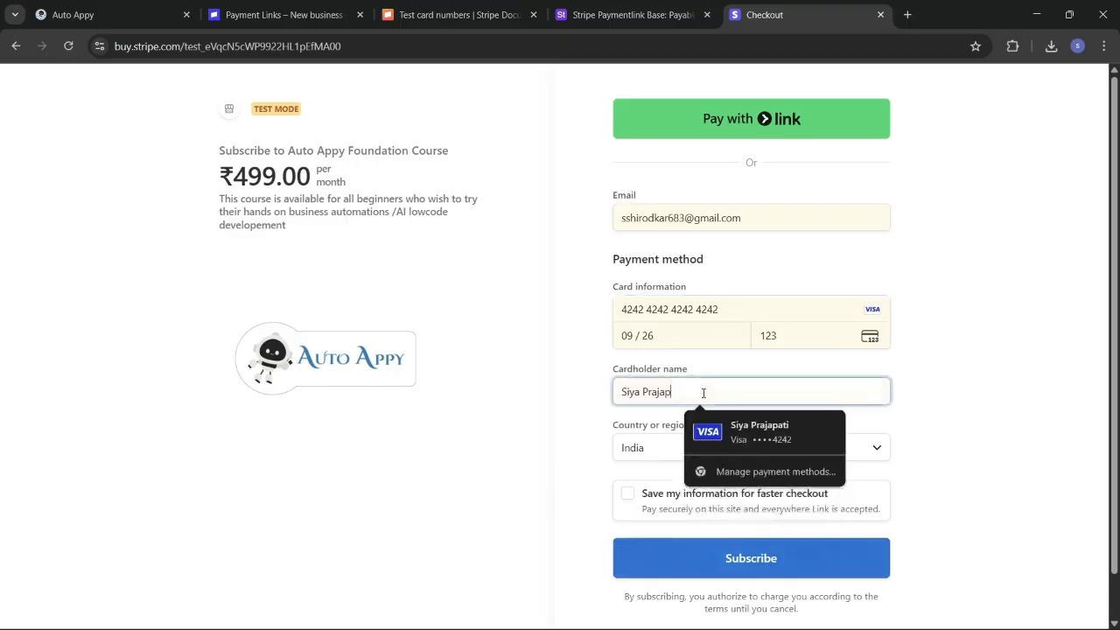
key(BackSpace)
key(BackSpace)
key(BackSpace)
key(BackSpace)
key(BackSpace)
key(BackSpace)
key(BackSpace)
key(BackSpace)
key(BackSpace)
key(BackSpace)
key(BackSpace)
text(Swar)
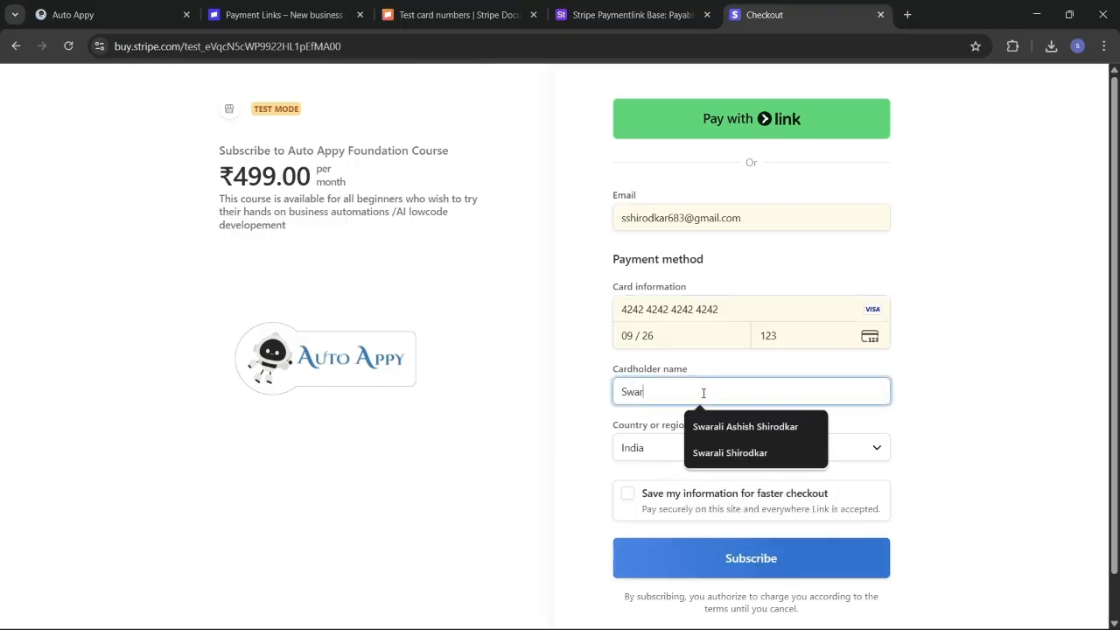
text(a)
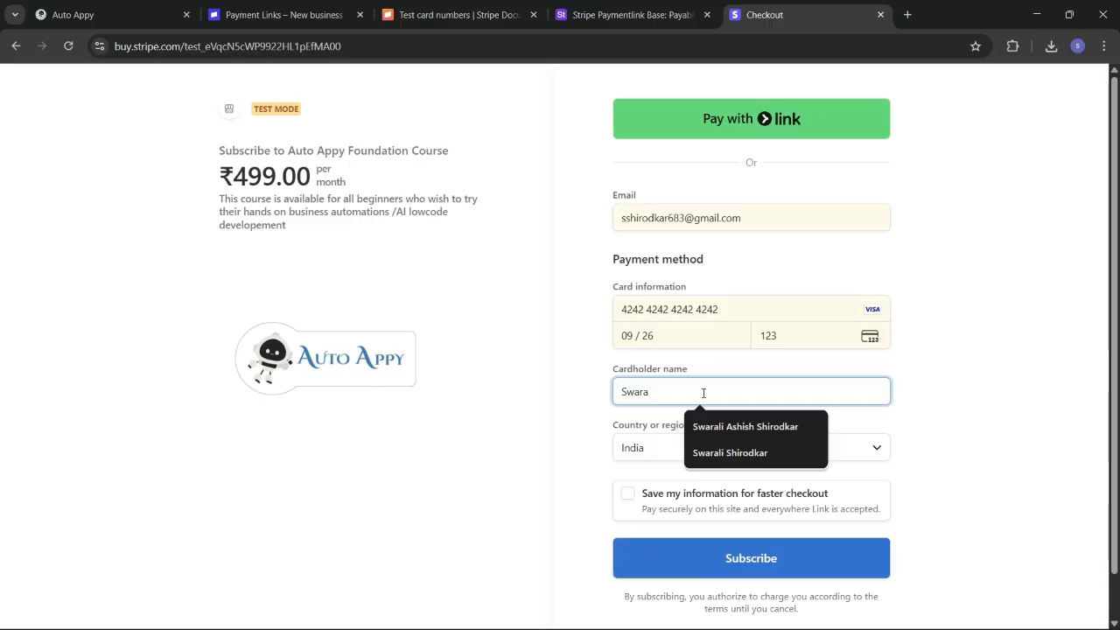
click(725, 426)
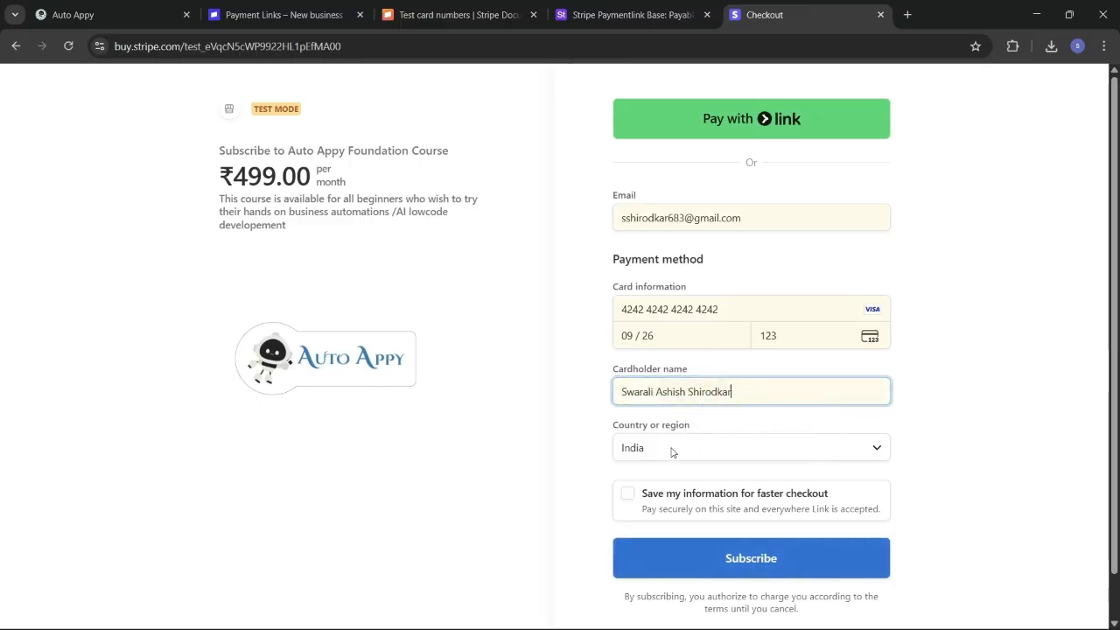
scroll(671, 452, down, 1)
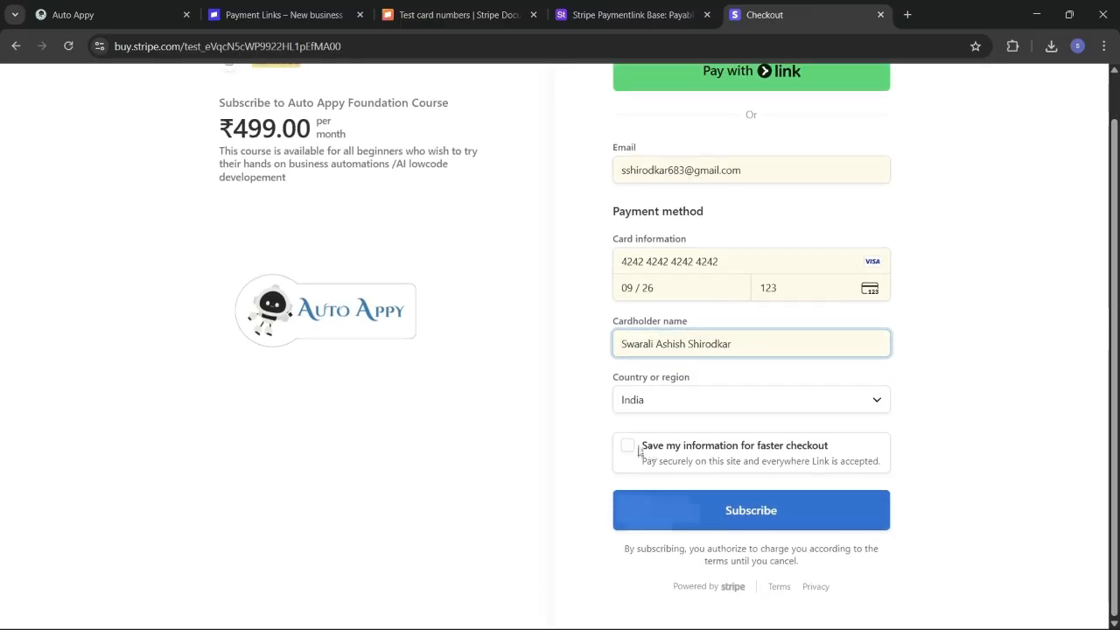
click(726, 510)
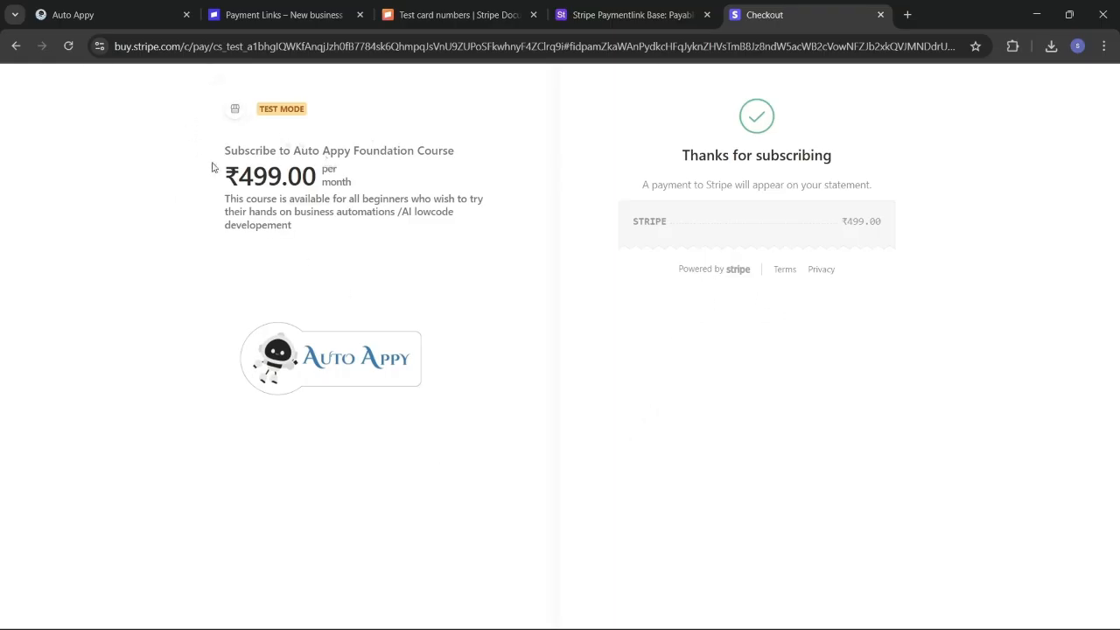
click(114, 10)
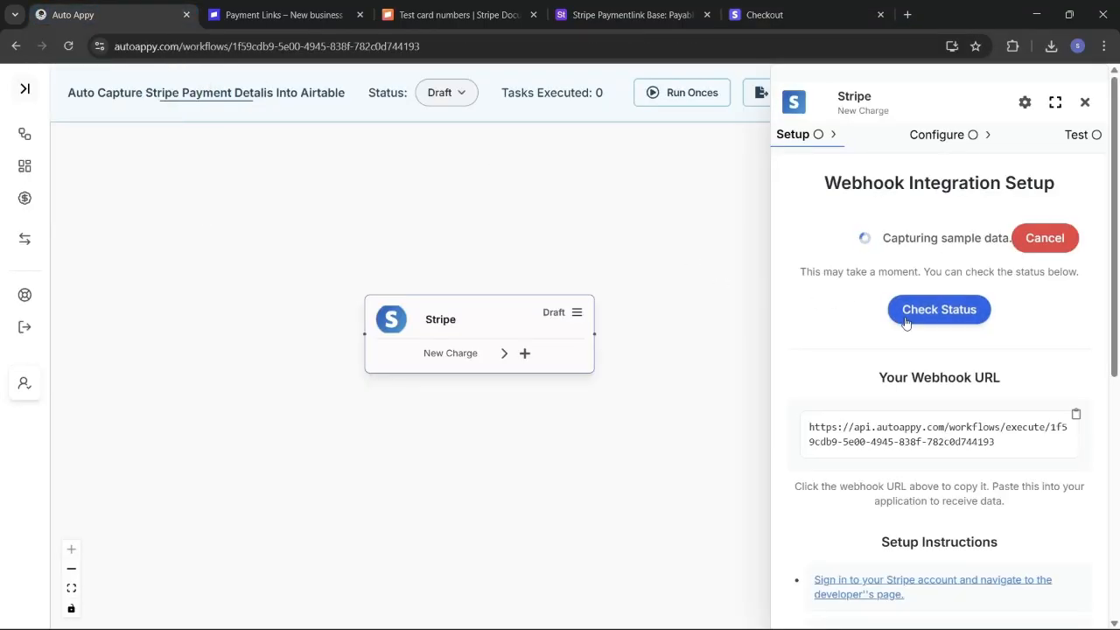
Step: Review the captured 49900 test charge in the Stripe trigger's sample data
click(940, 314)
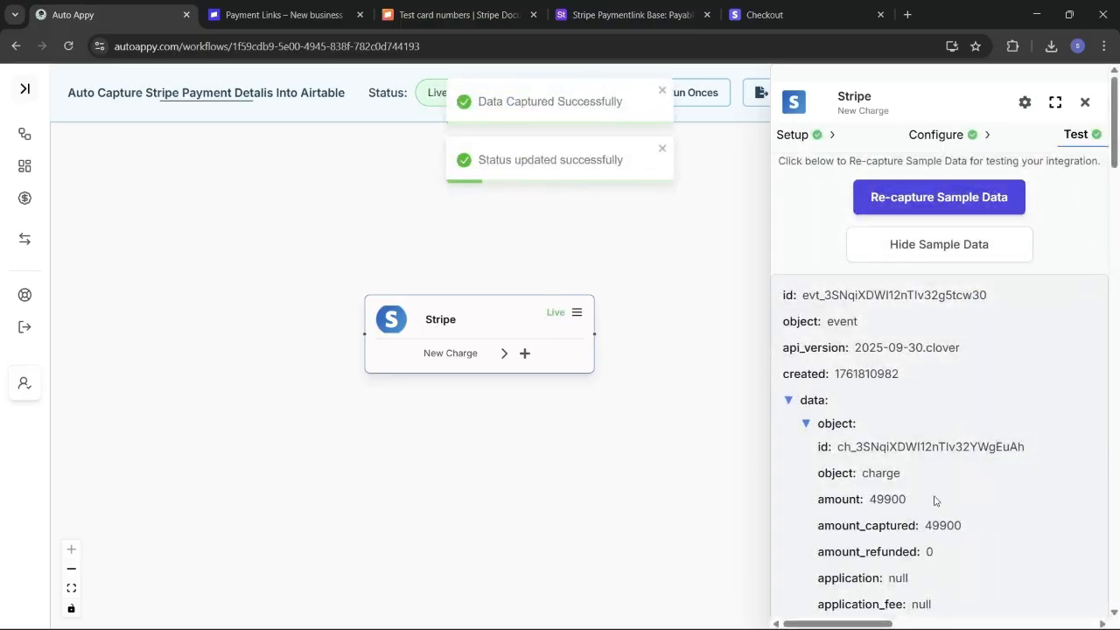
scroll(934, 500, down, 10)
scroll(934, 500, down, 5)
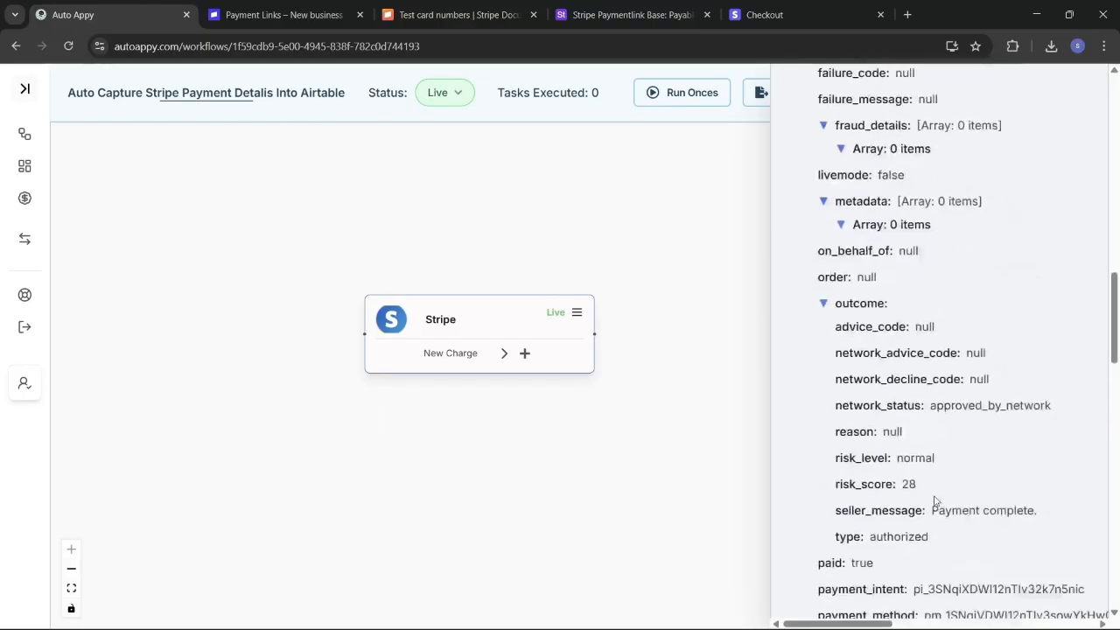
scroll(935, 501, up, 15)
scroll(935, 501, up, 3)
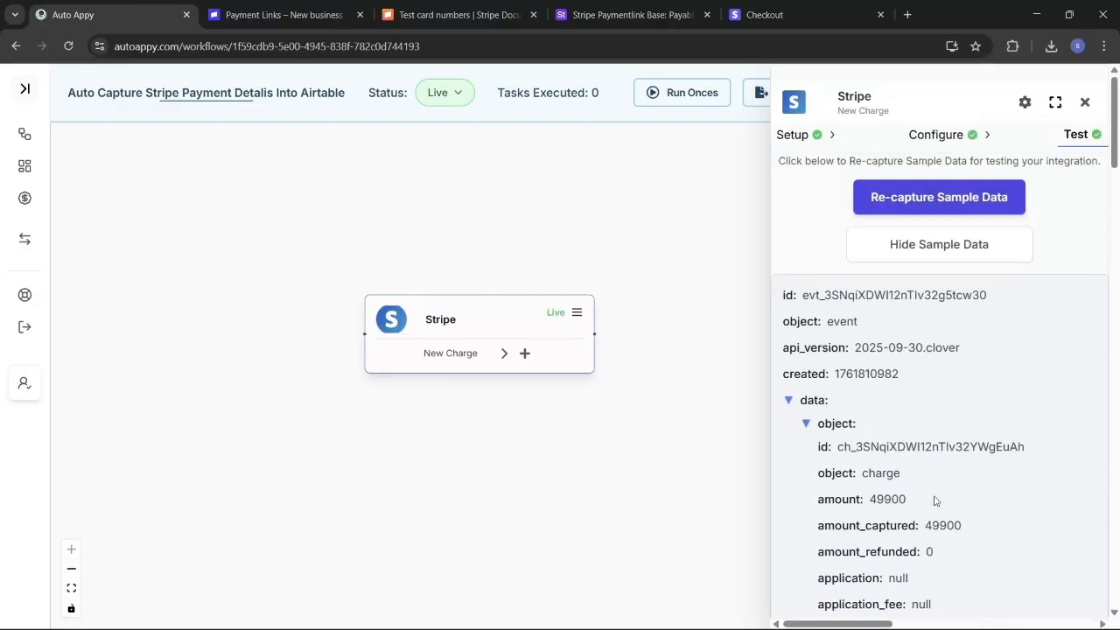
scroll(971, 499, down, 1)
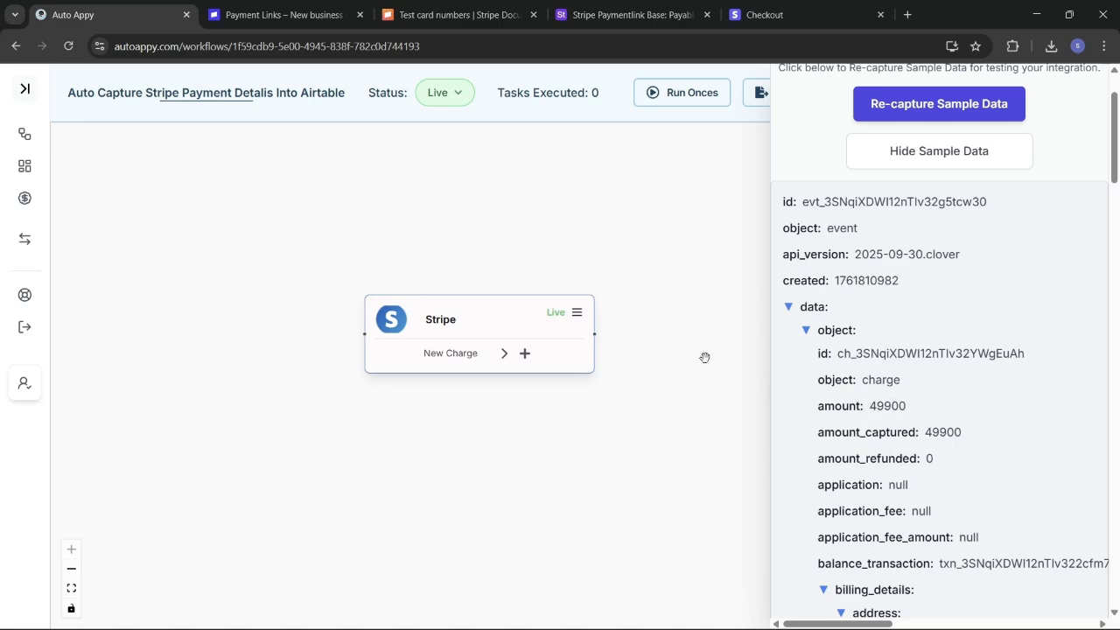
Step: Glance at the Checkout confirmation, then close the Stripe trigger's details panel
click(768, 13)
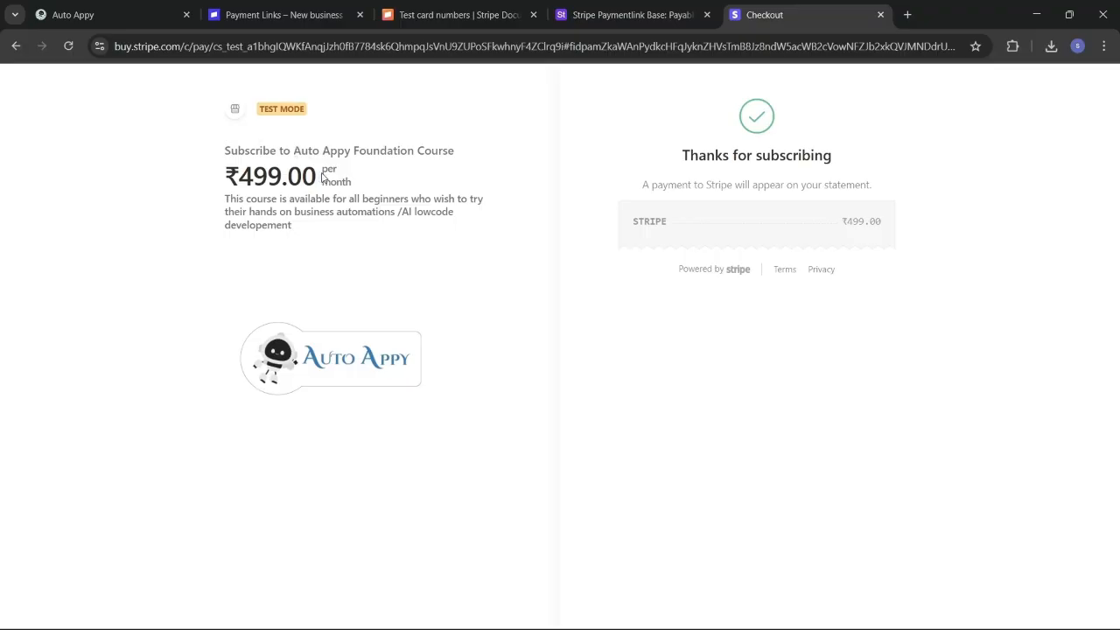
click(116, 21)
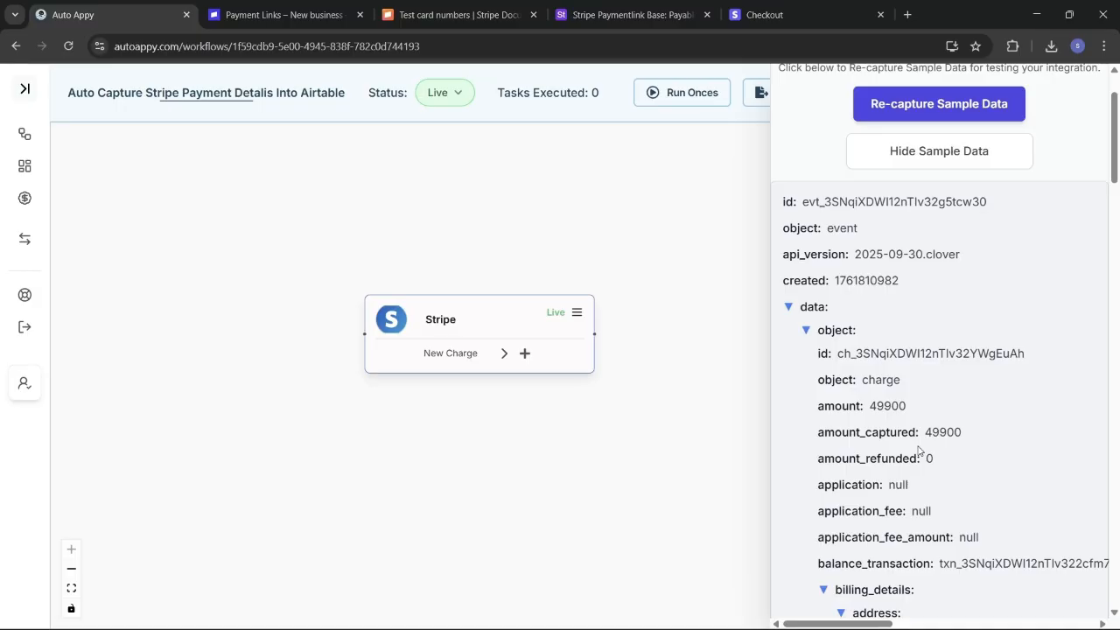
scroll(943, 413, up, 2)
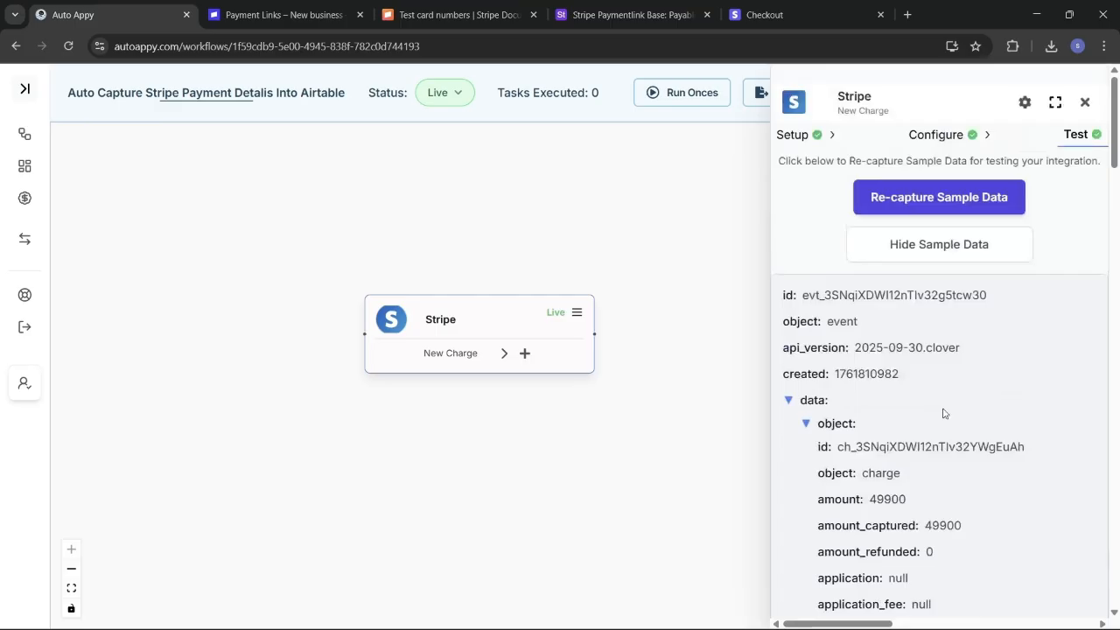
click(1085, 103)
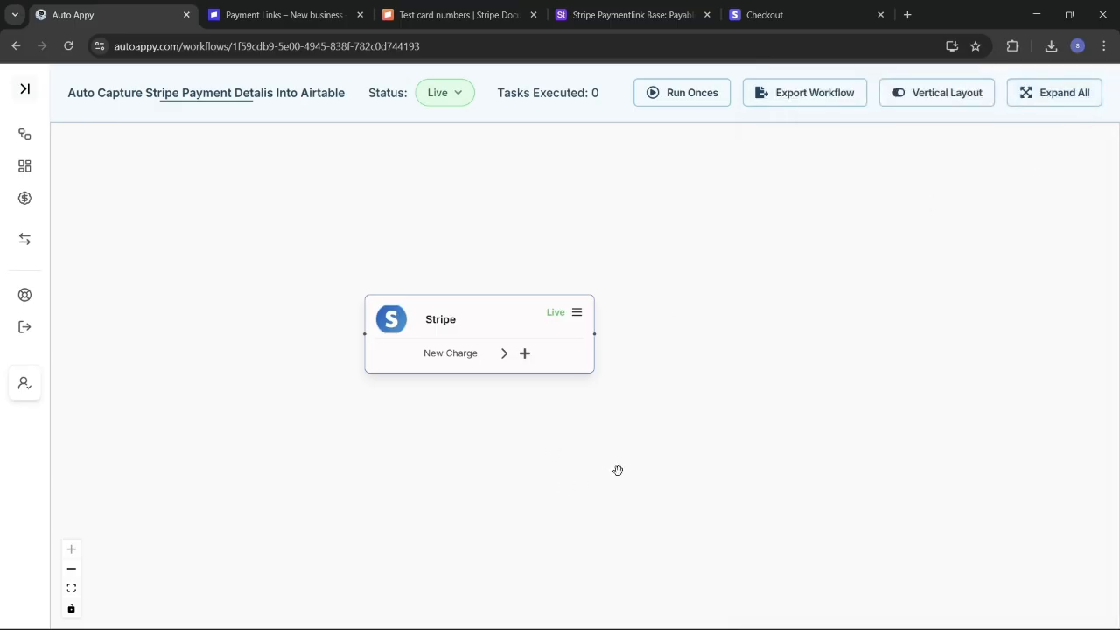
Step: Add a Number Formatter step with the Perform Math Operation task after the Stripe node
click(524, 353)
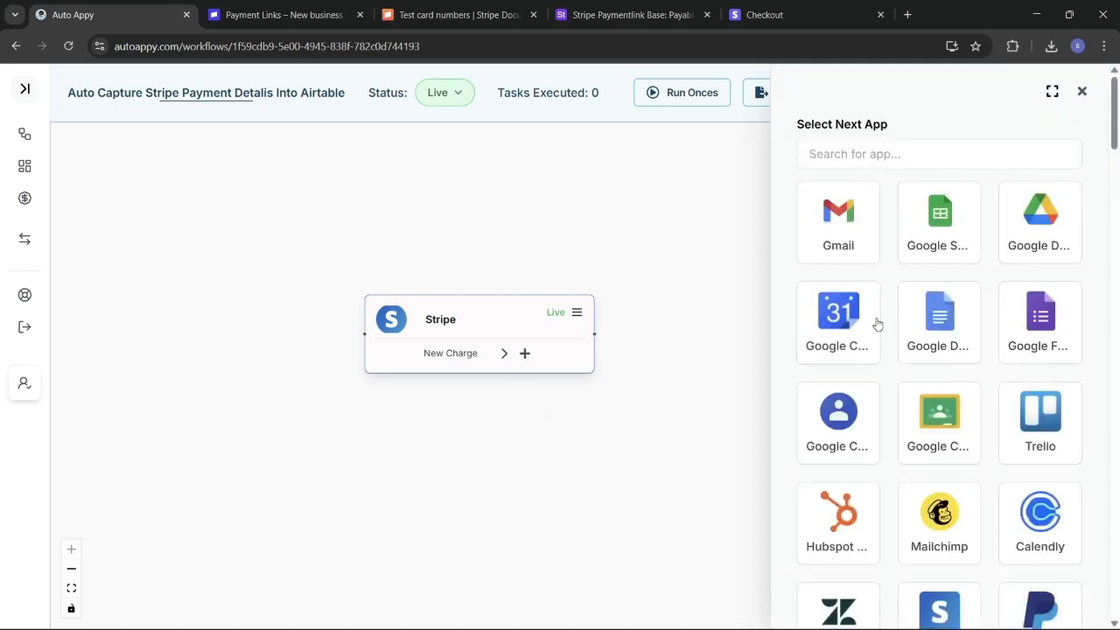
click(895, 158)
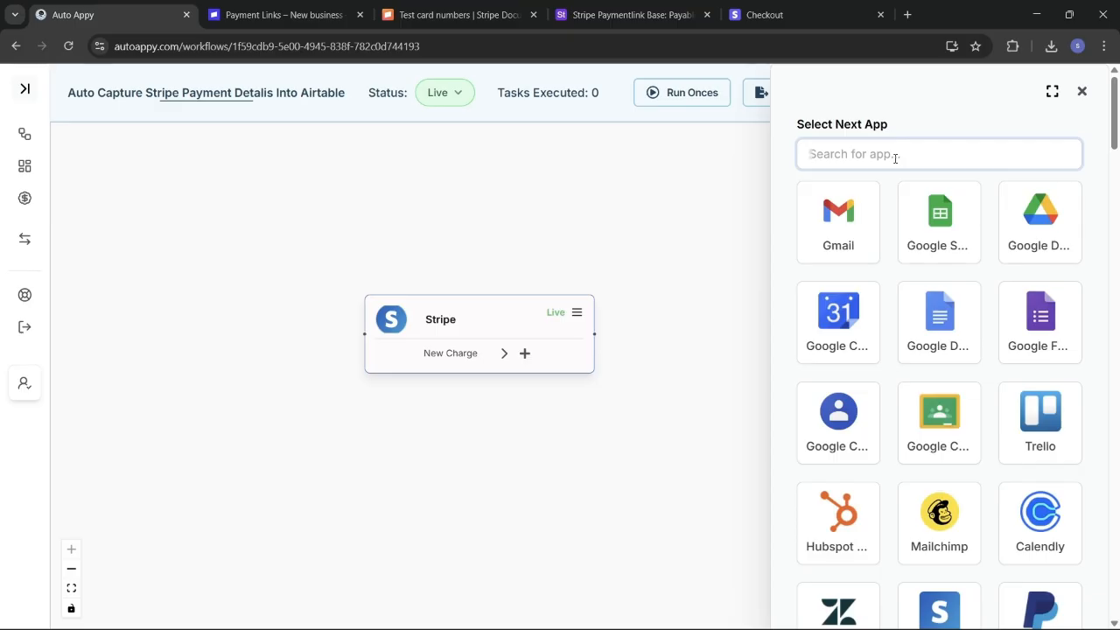
text(number)
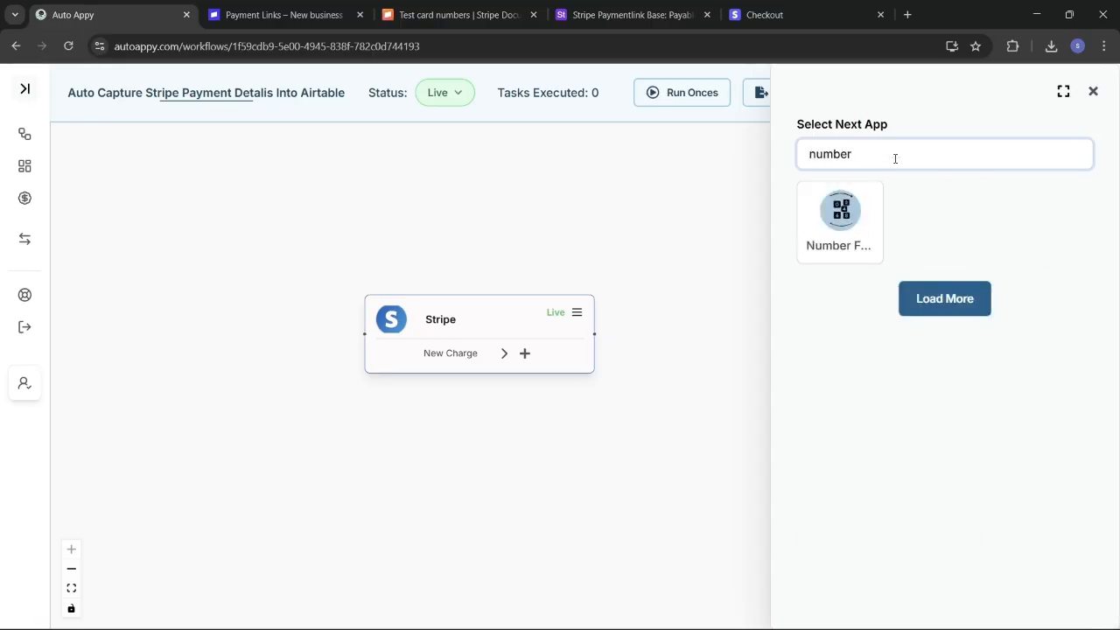
click(837, 232)
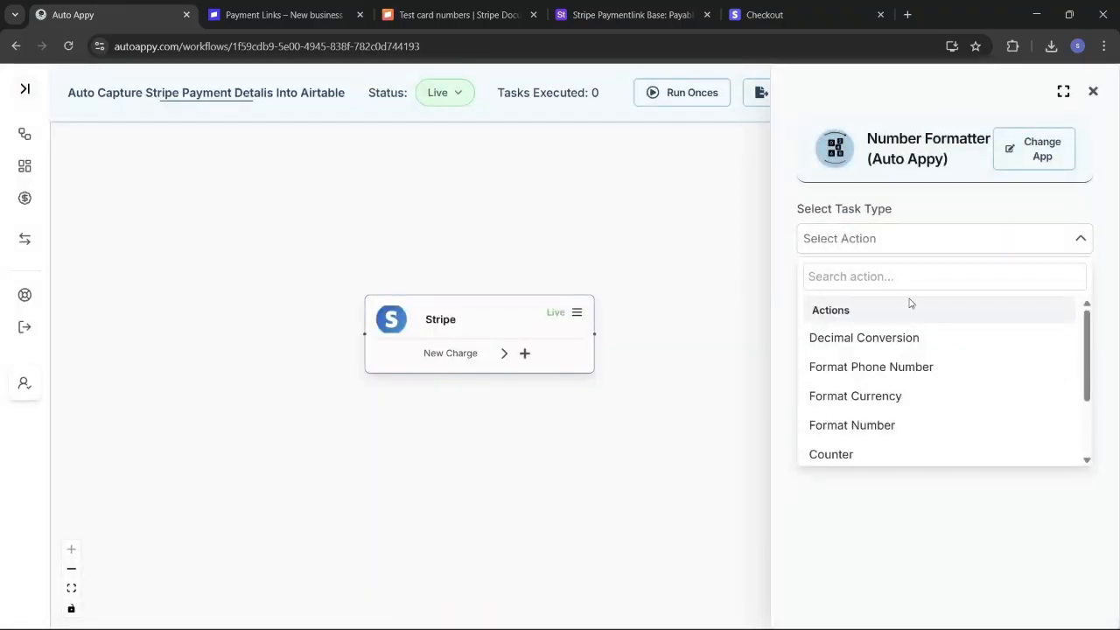
scroll(904, 401, down, 2)
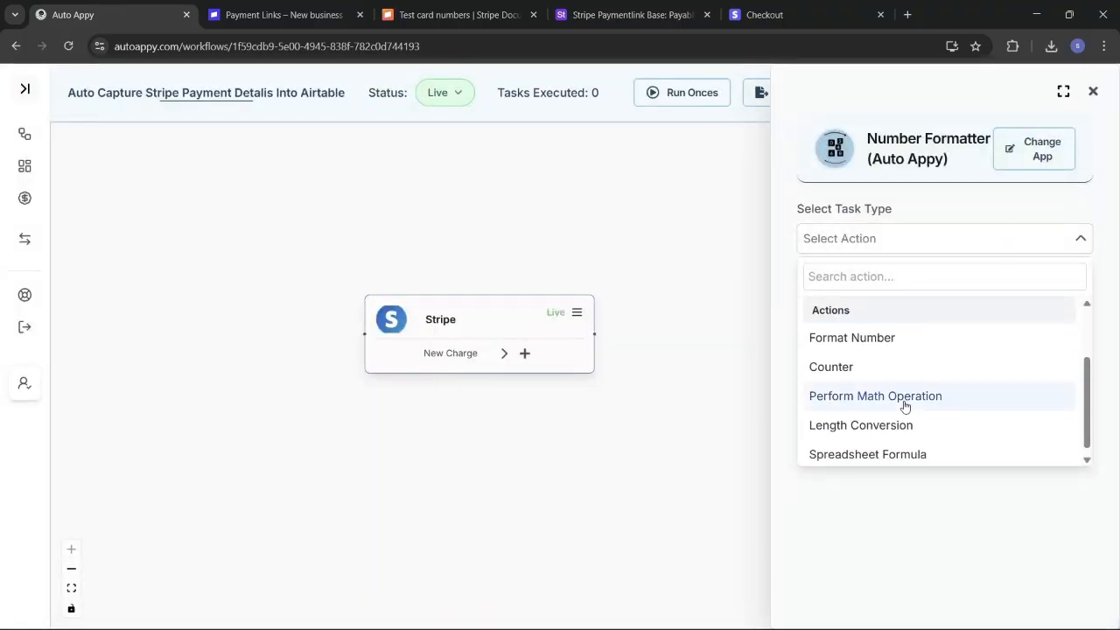
scroll(905, 407, down, 1)
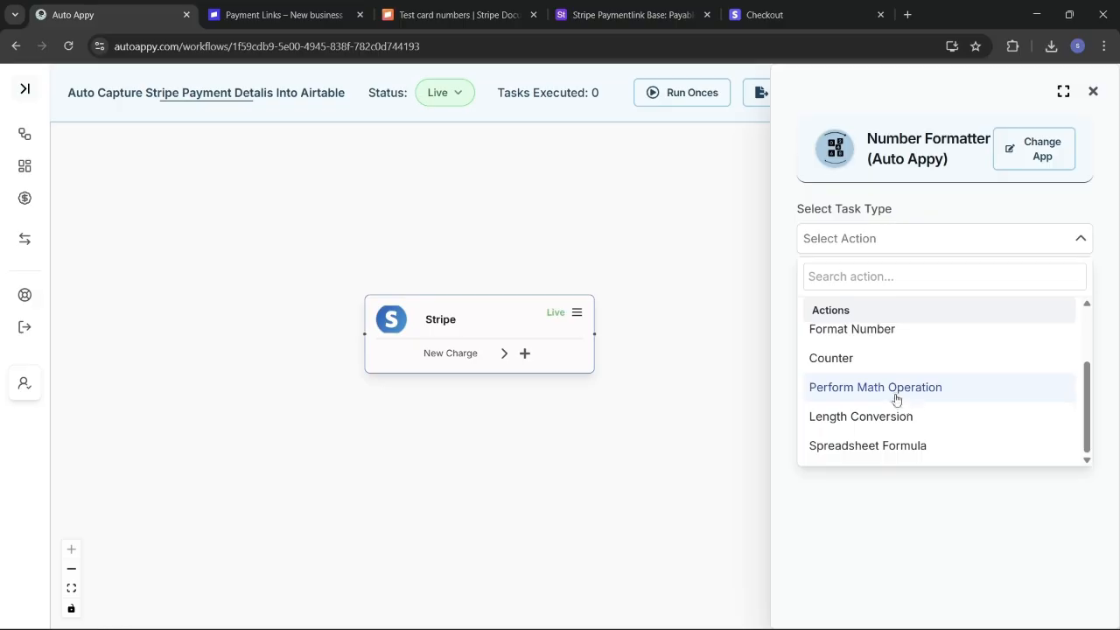
click(895, 395)
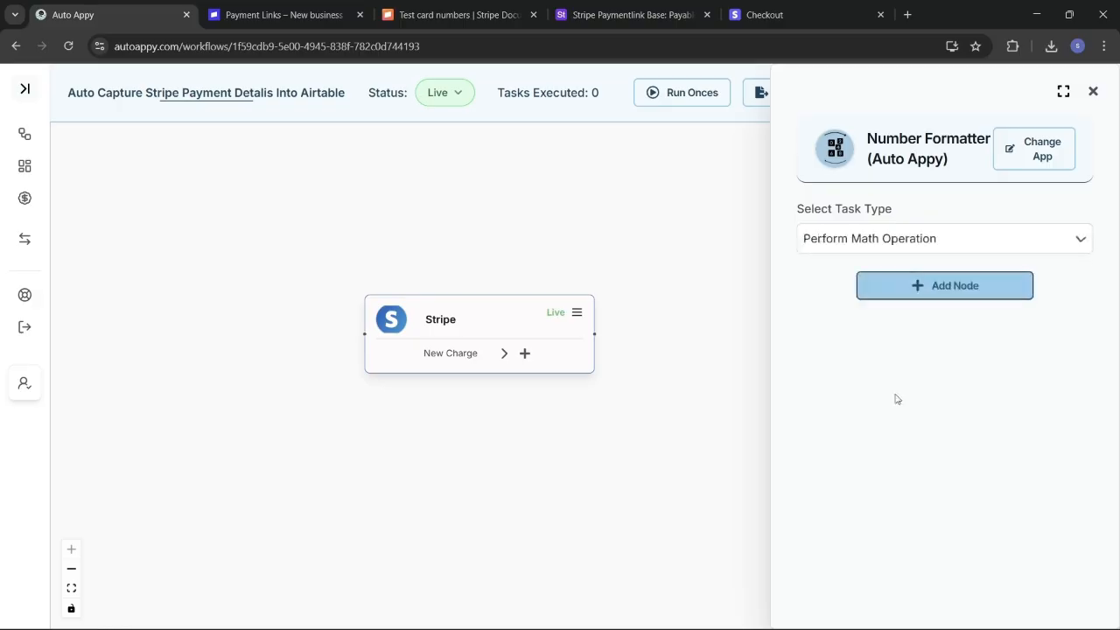
click(956, 299)
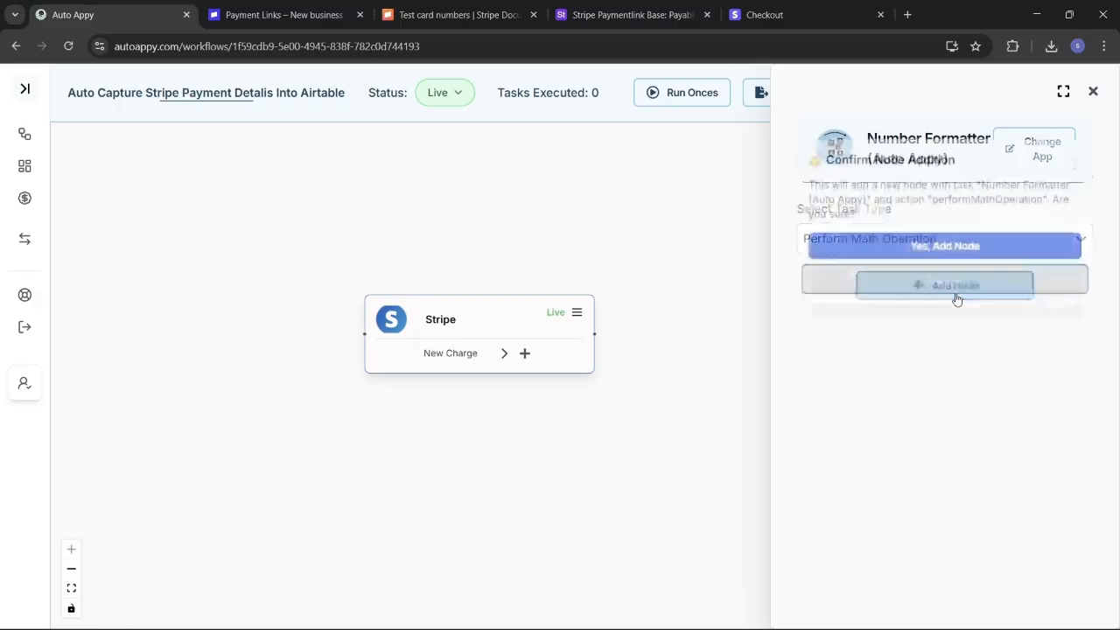
click(917, 243)
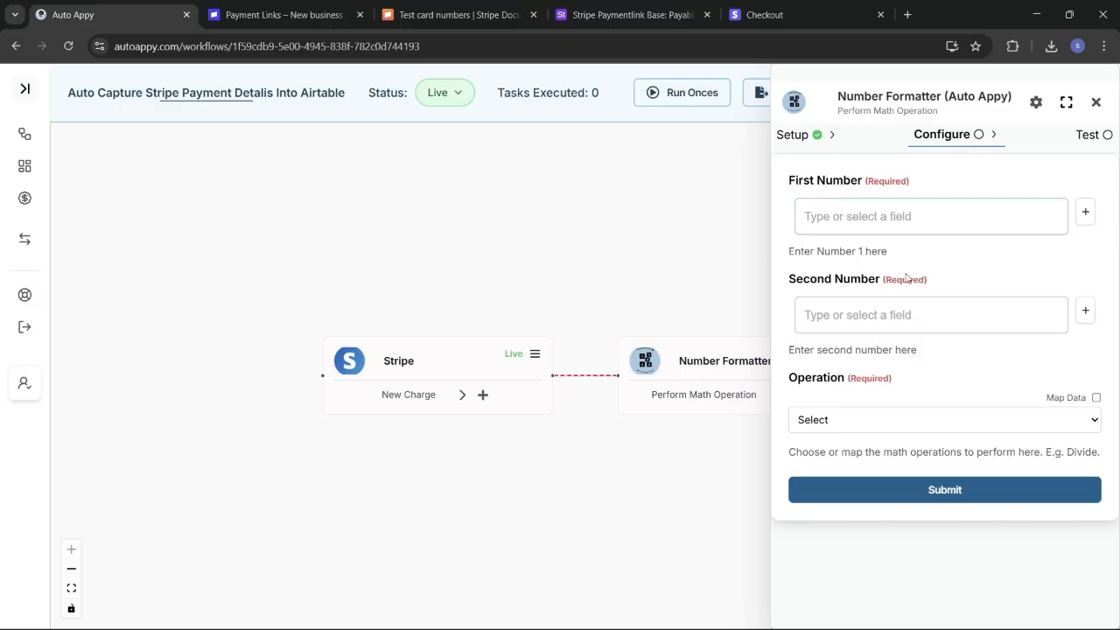
Step: Map the Stripe Data.object.amount field (49900) into First Number
click(910, 314)
click(1085, 215)
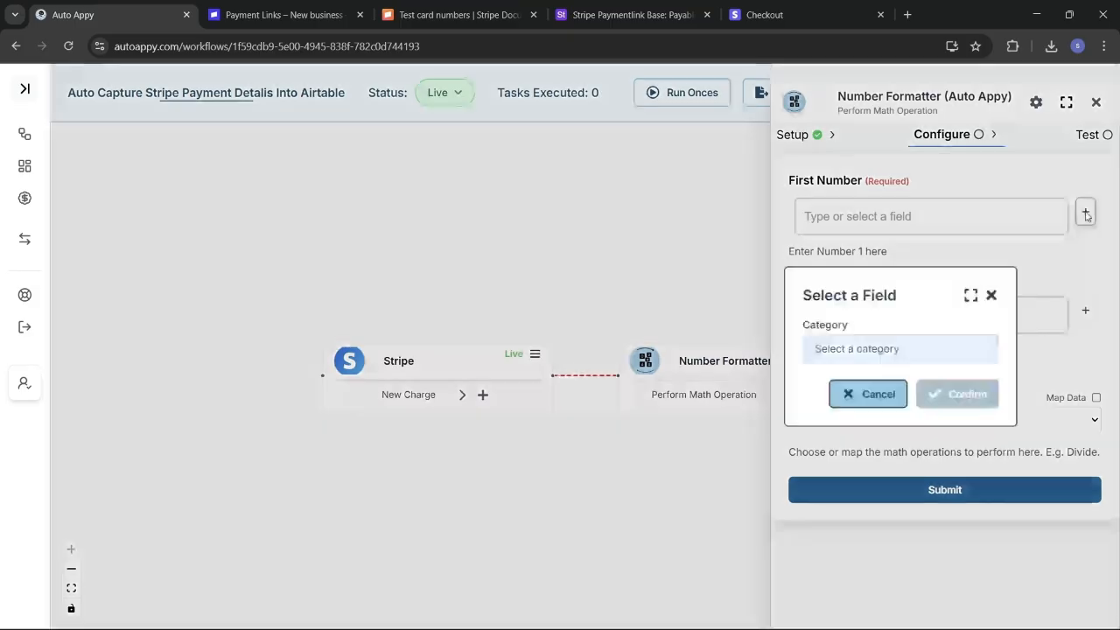
click(925, 360)
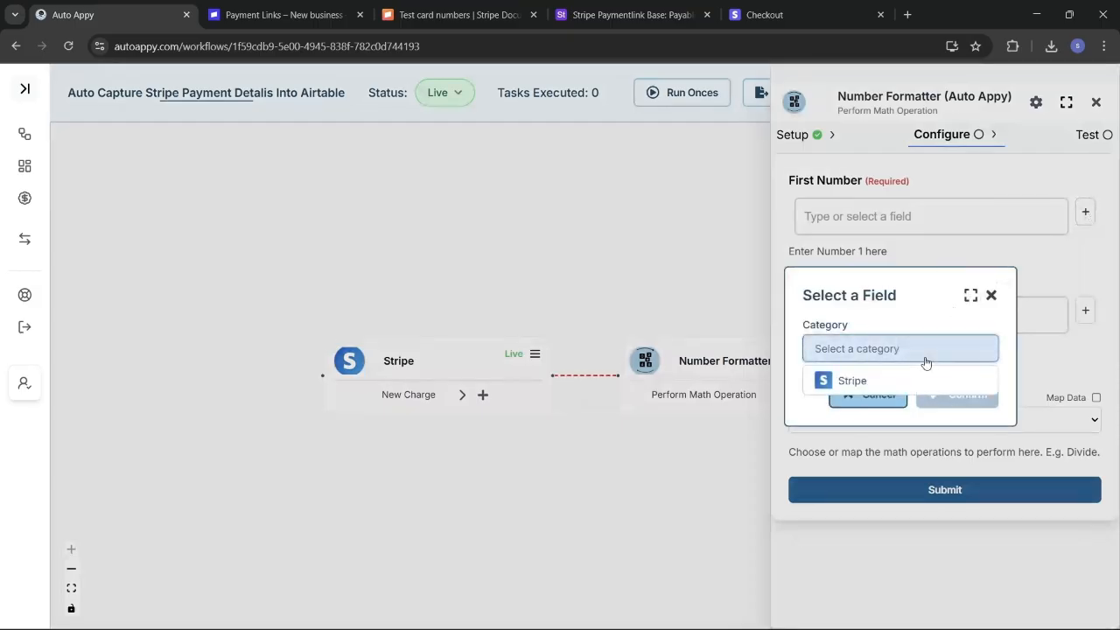
click(881, 381)
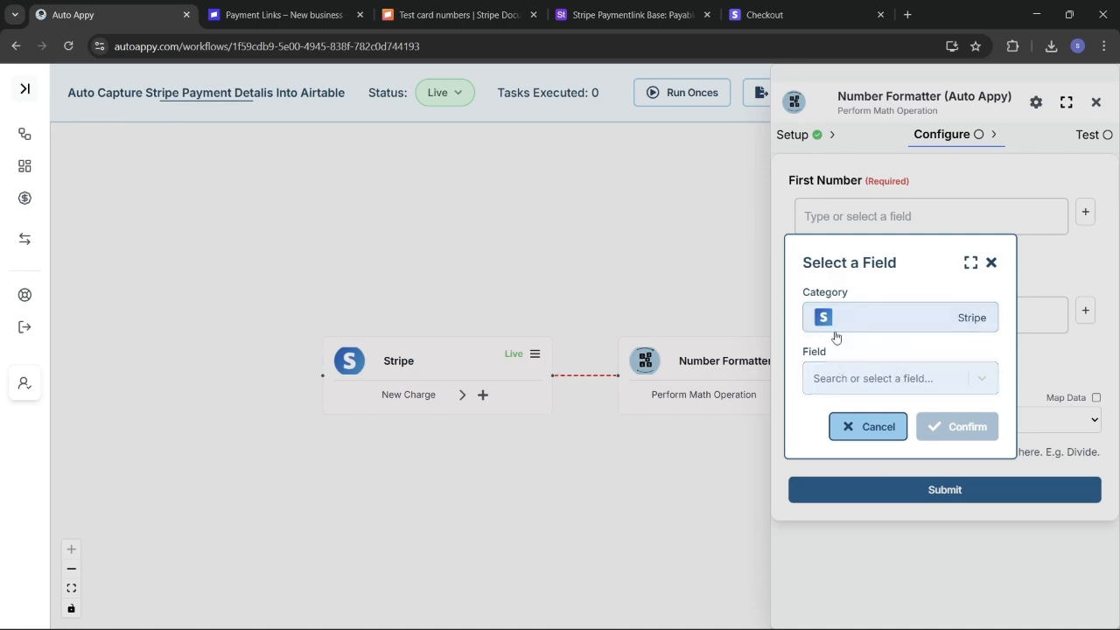
click(933, 385)
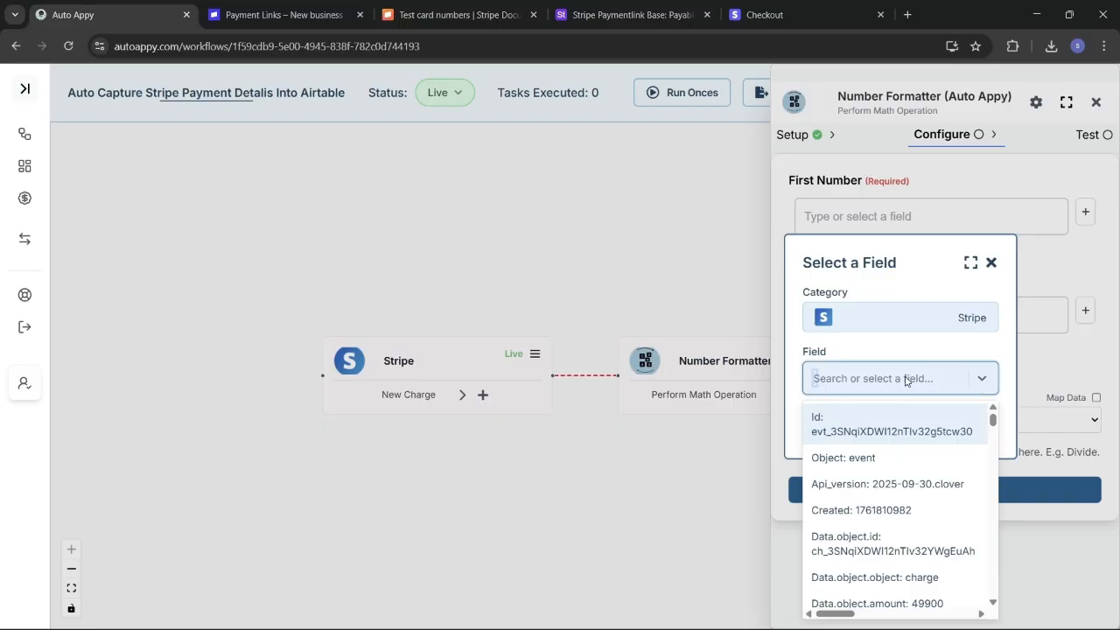
scroll(918, 538, down, 1)
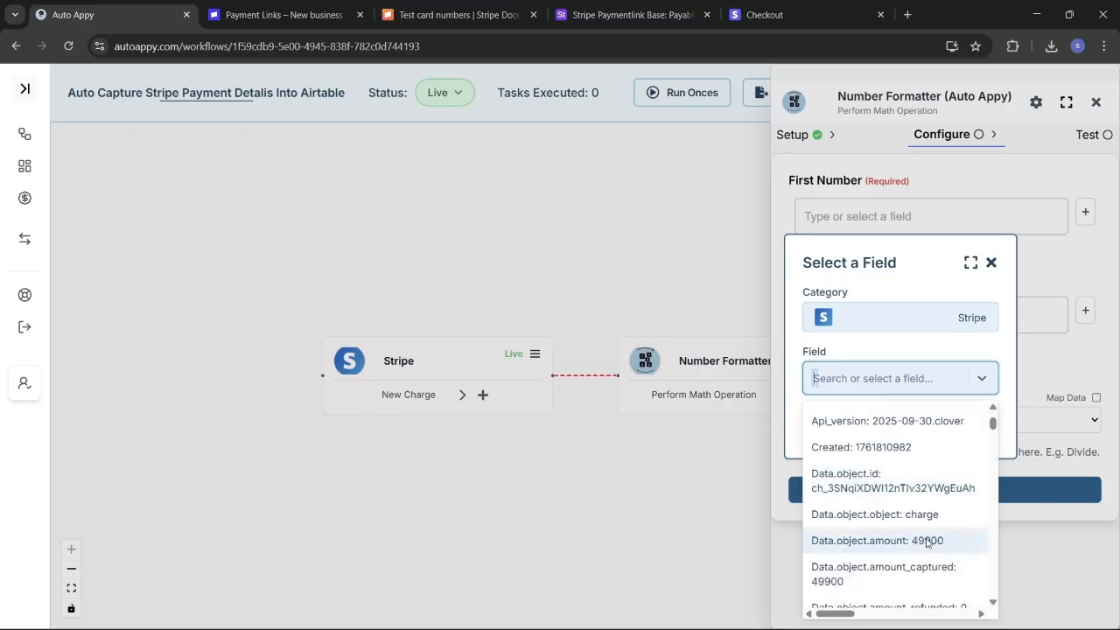
click(927, 541)
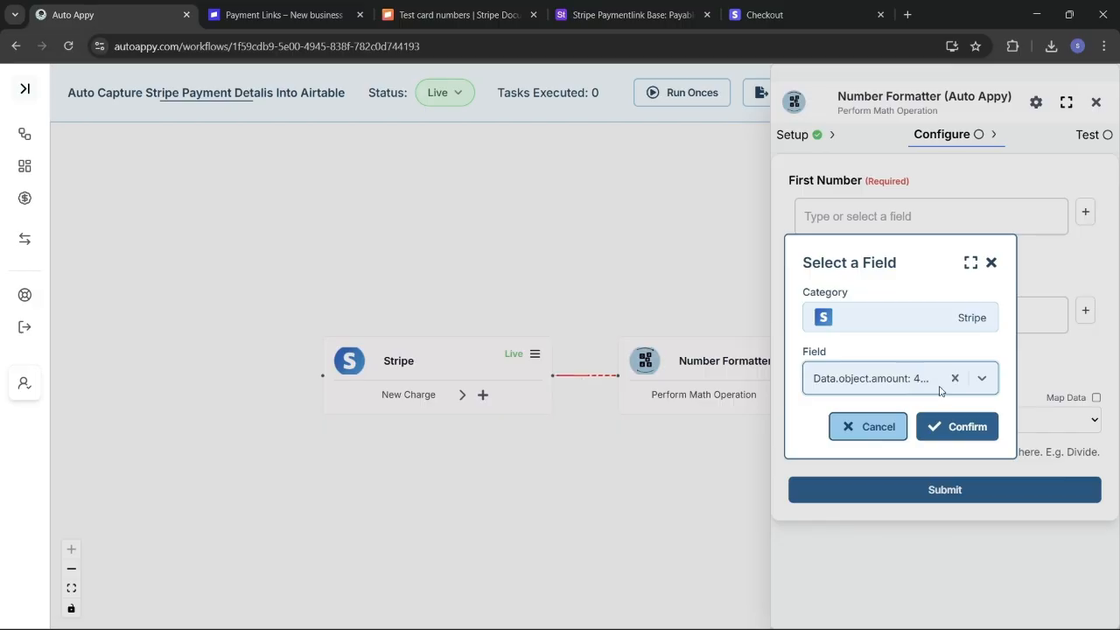
click(957, 427)
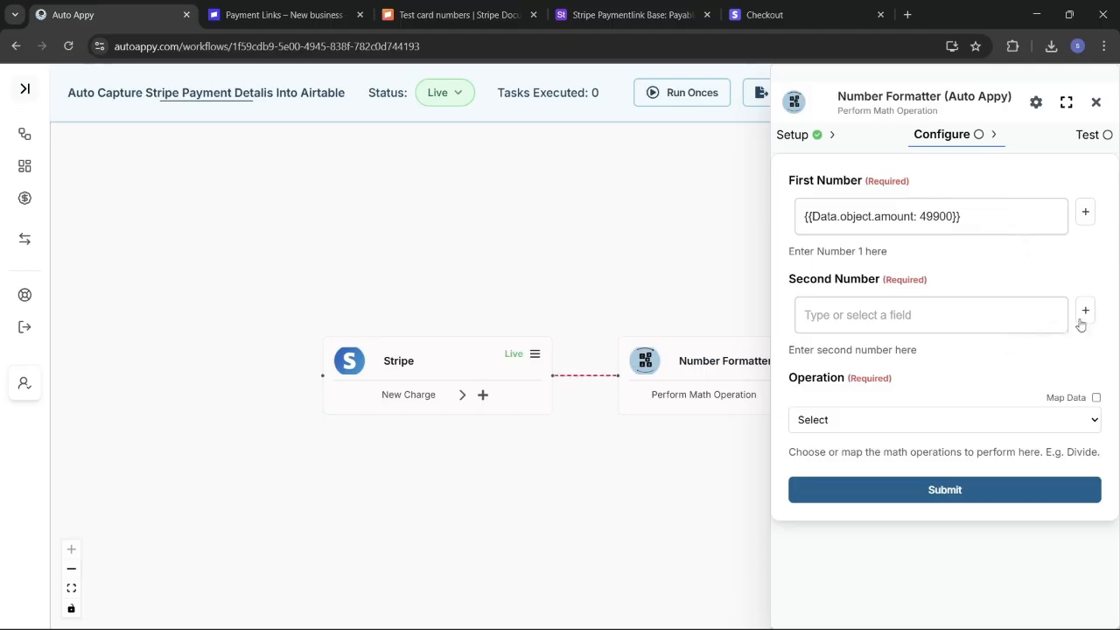
Step: Enter 100 as Second Number and set the operation to Division
click(1001, 303)
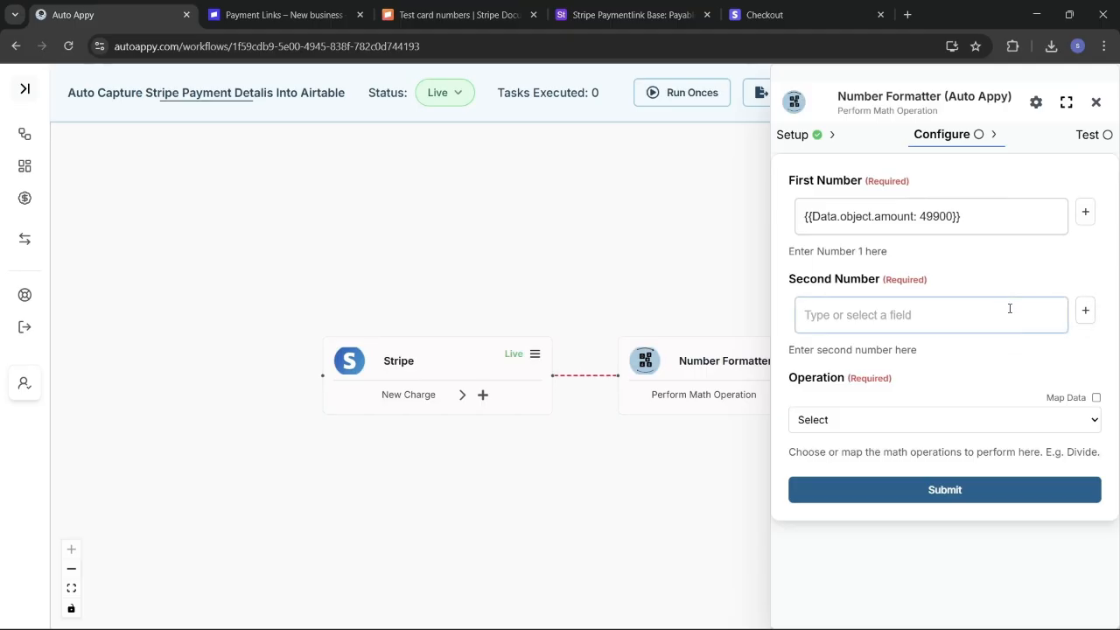
click(908, 318)
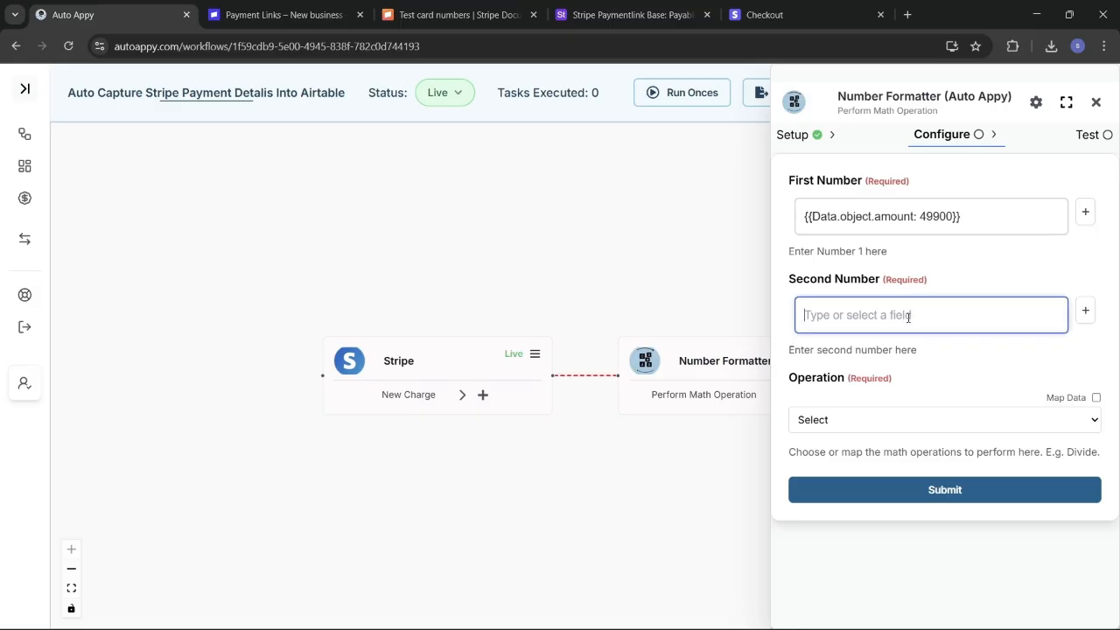
text(100)
click(937, 422)
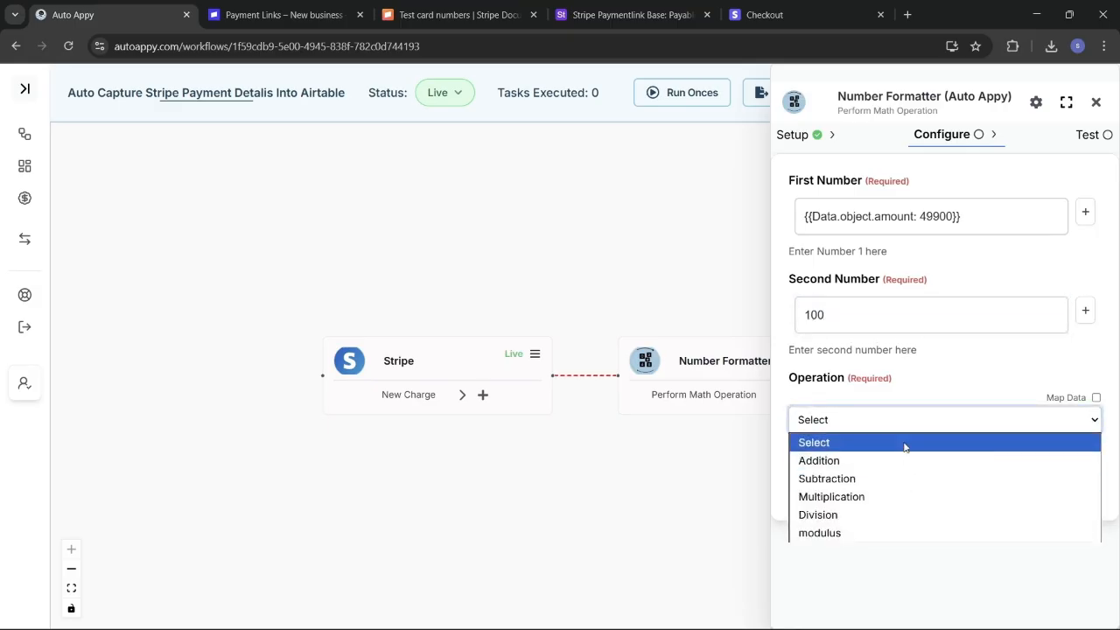
click(873, 514)
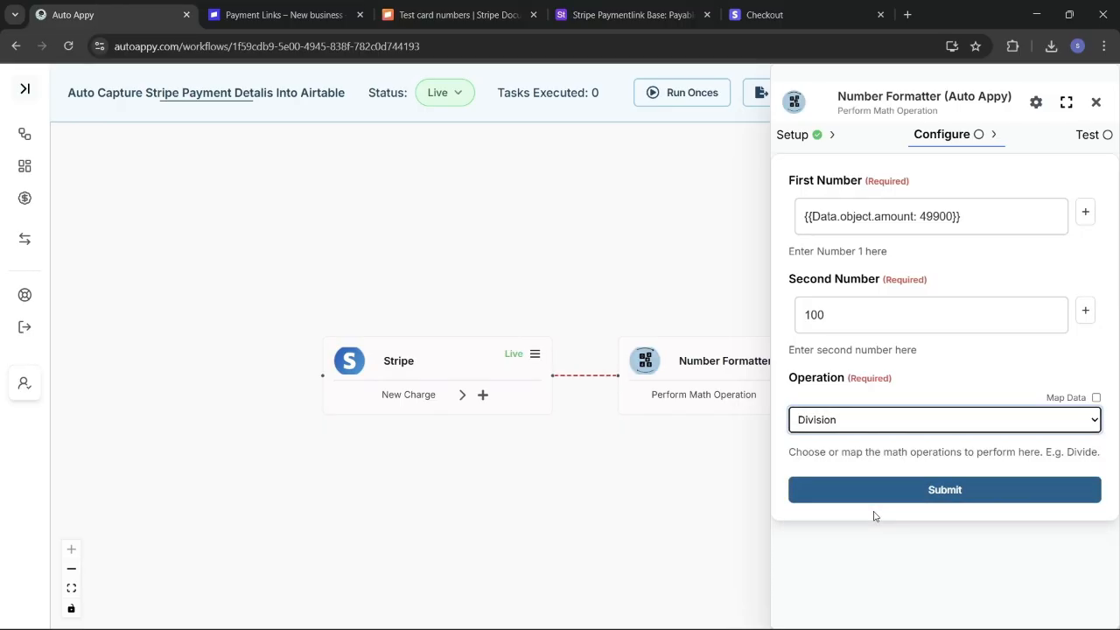
Step: Test the Number Formatter step and confirm it returns 499
click(943, 492)
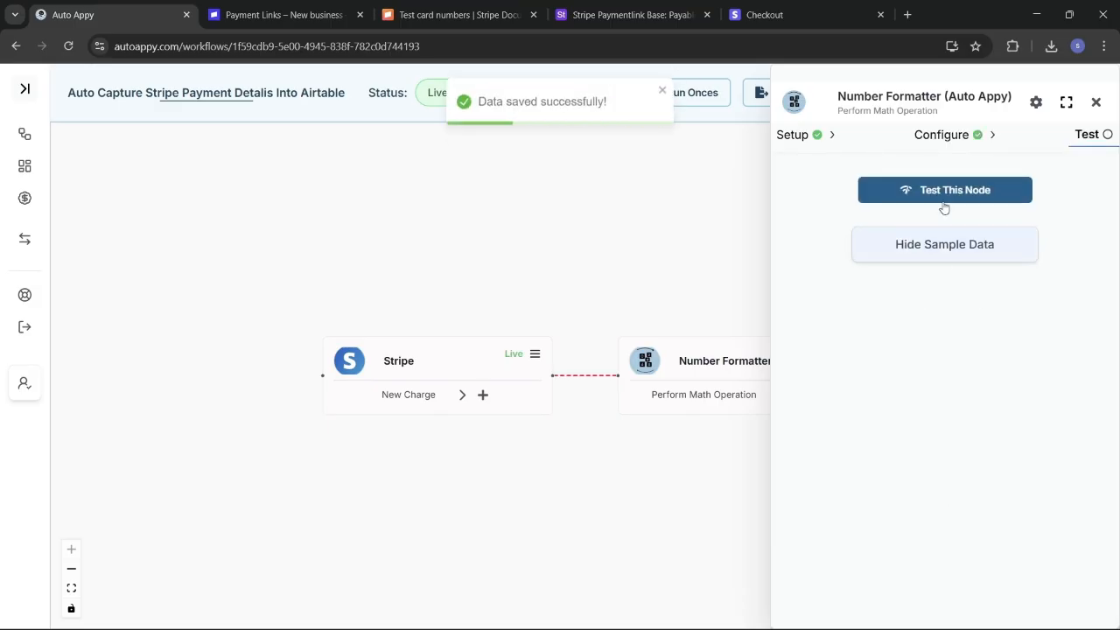
click(937, 199)
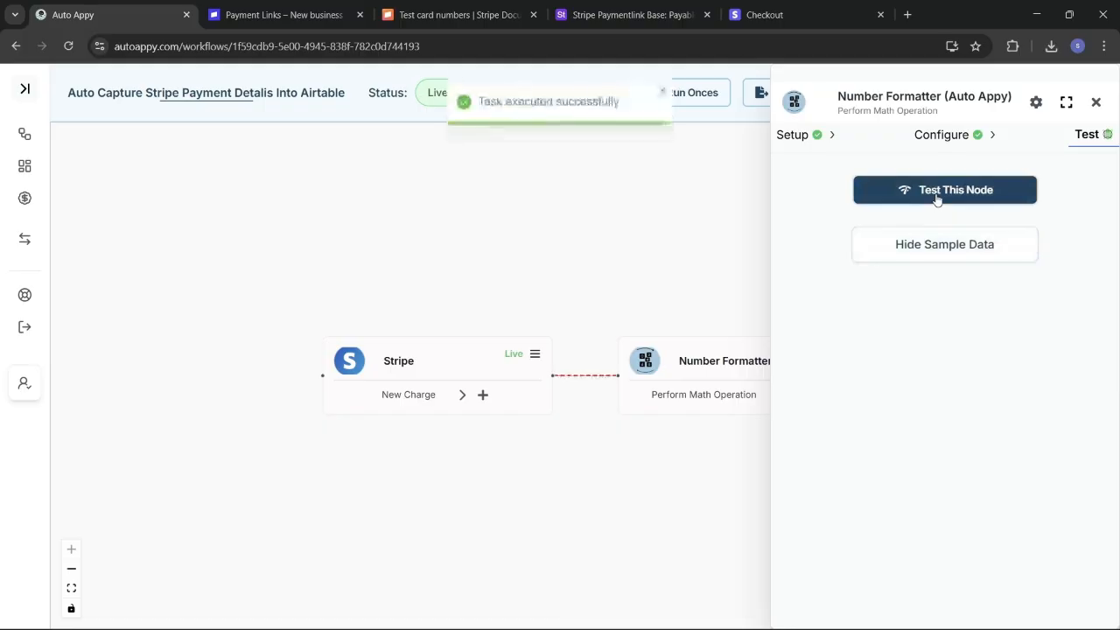
click(931, 243)
click(931, 243)
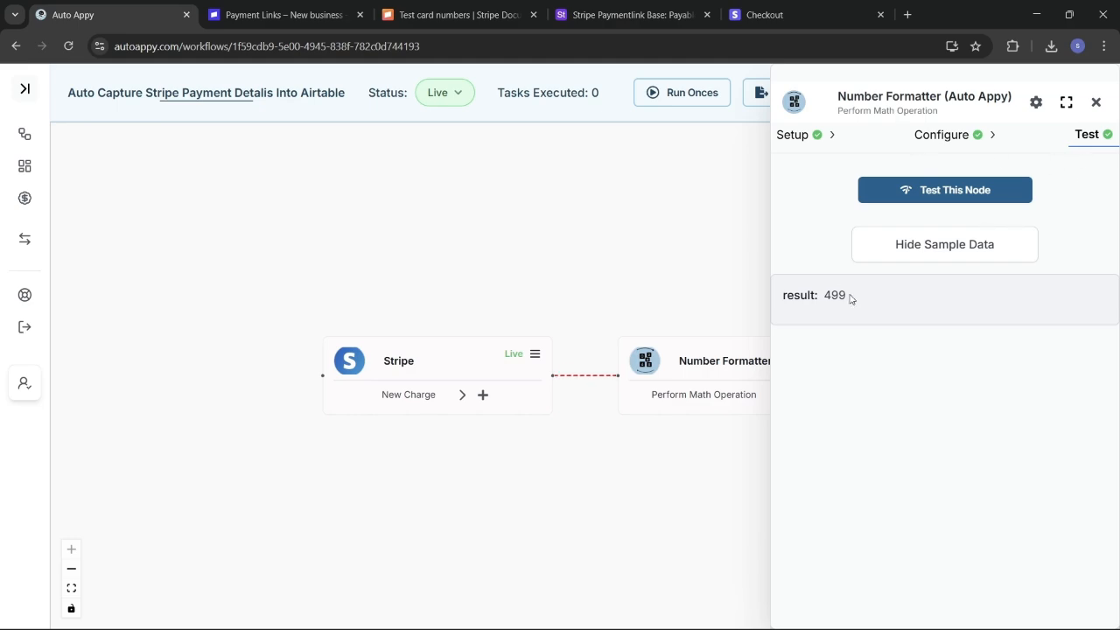
Step: Close the step settings and shift the Stripe and Number Formatter nodes left
click(1095, 103)
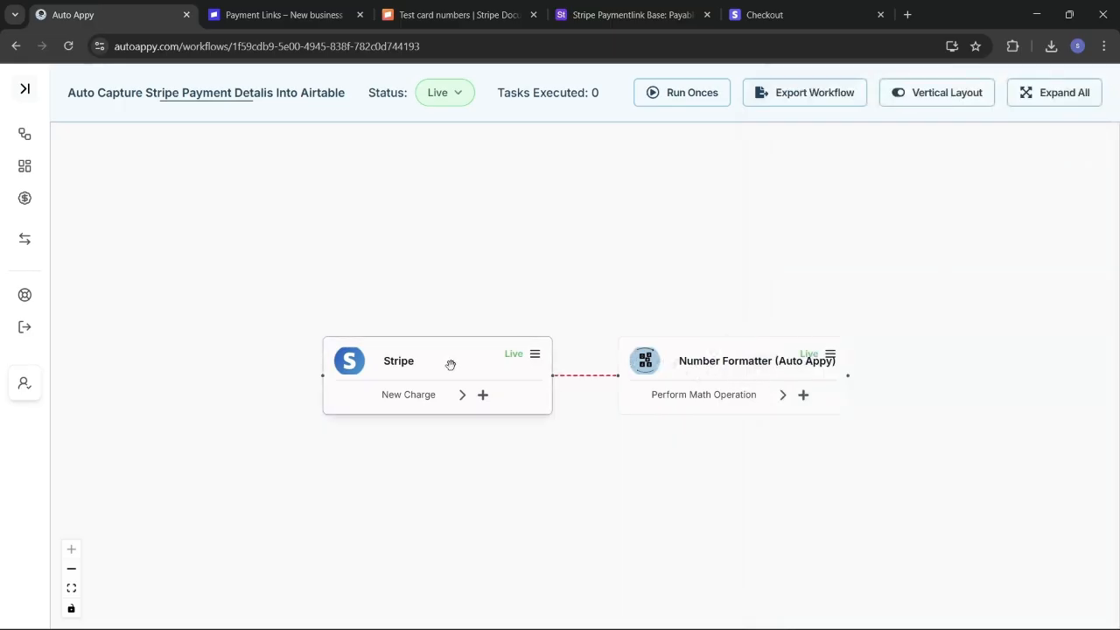
drag(449, 364, 353, 364)
drag(704, 375, 611, 371)
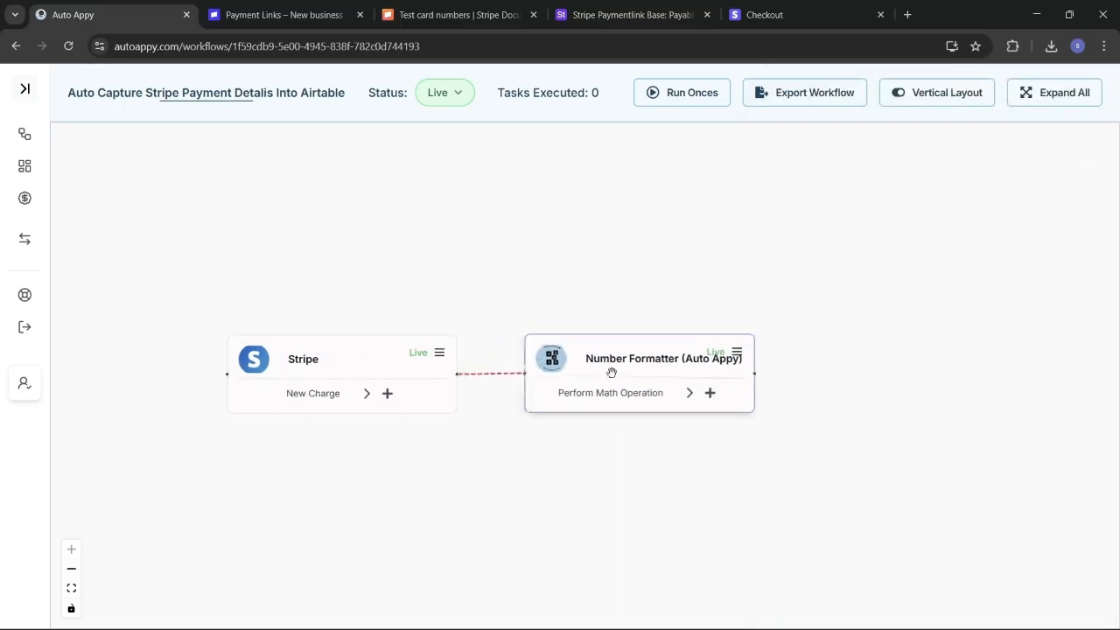
click(710, 394)
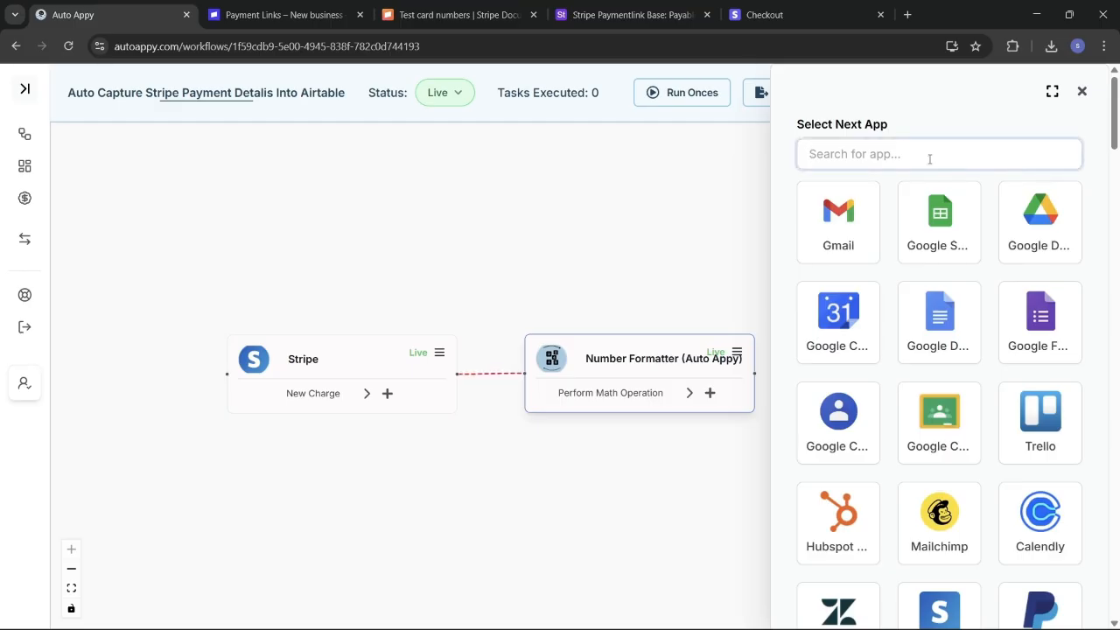
Step: Pick Airtable via an 'air' search and its Create Record action via 'cr', then add the node
text(air)
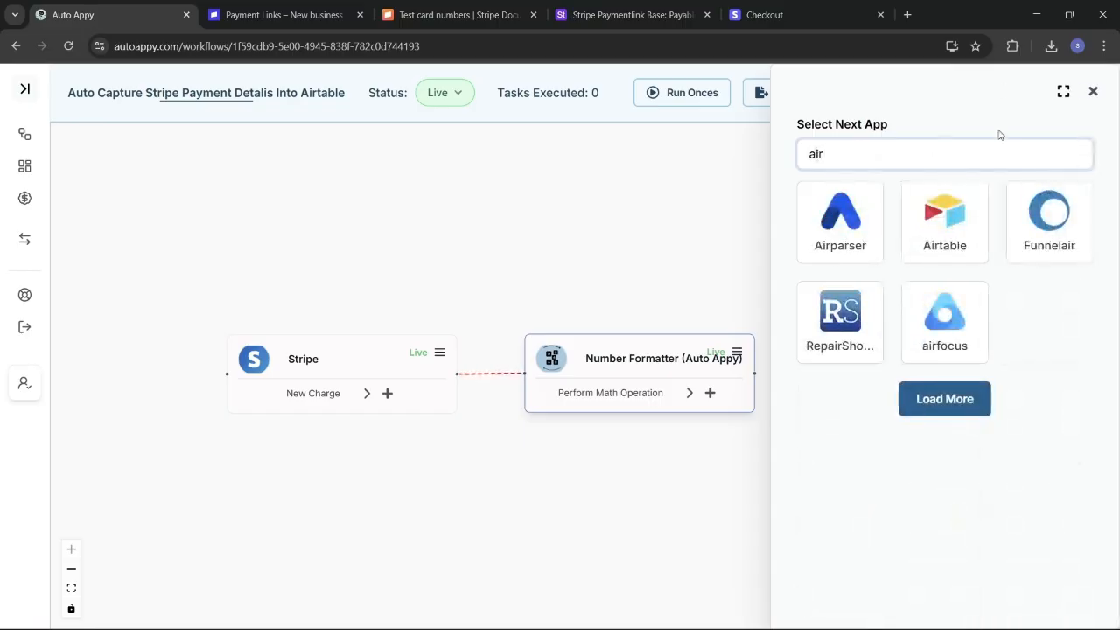
click(943, 229)
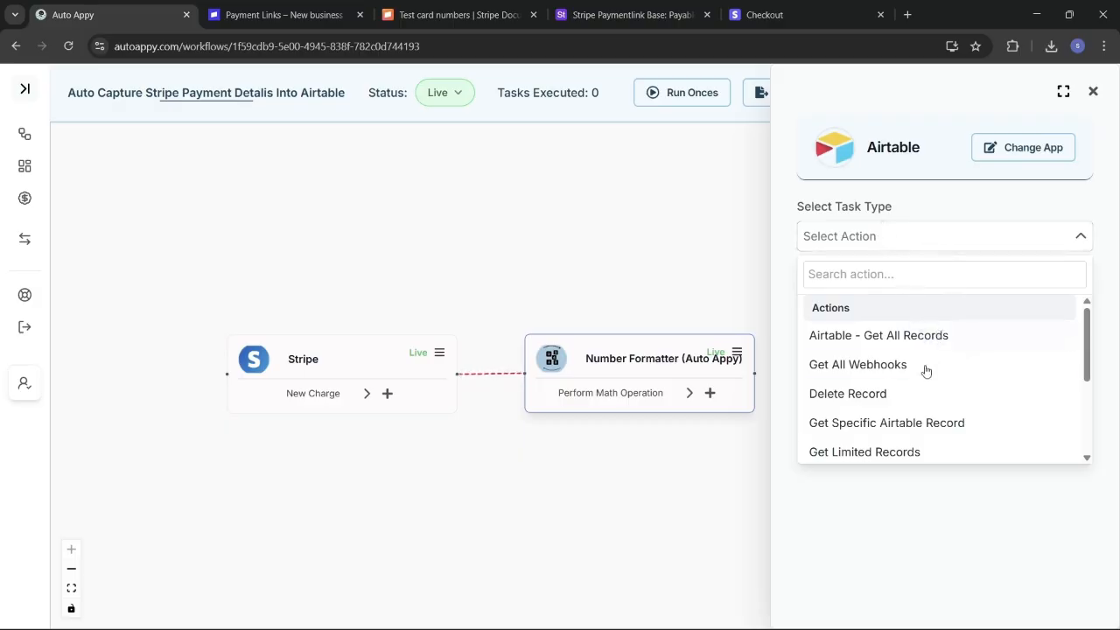
click(896, 278)
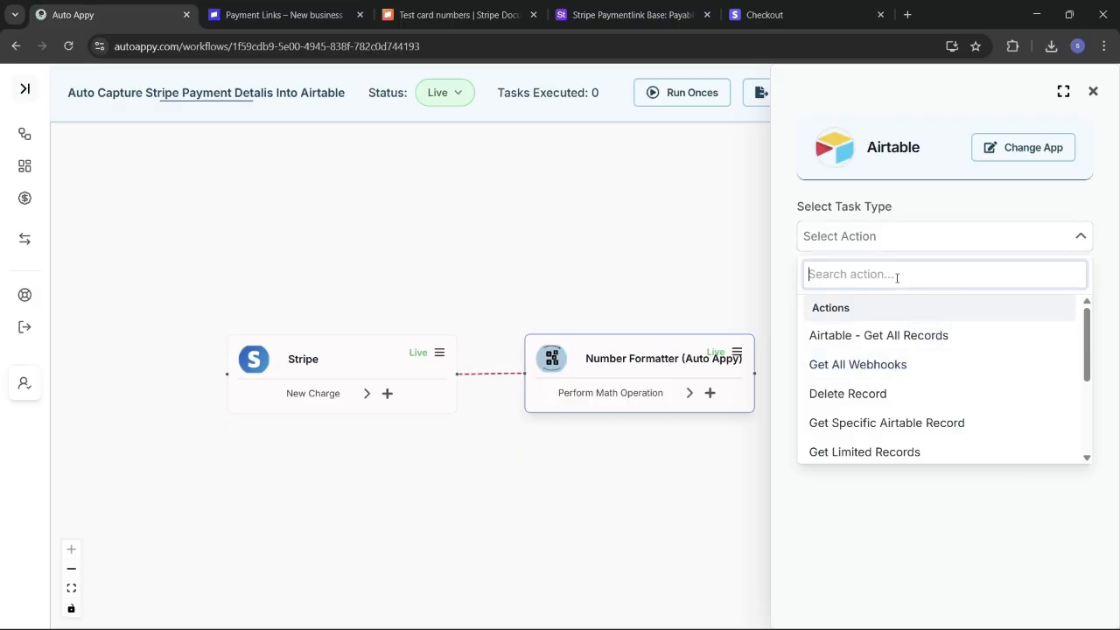
text(creat)
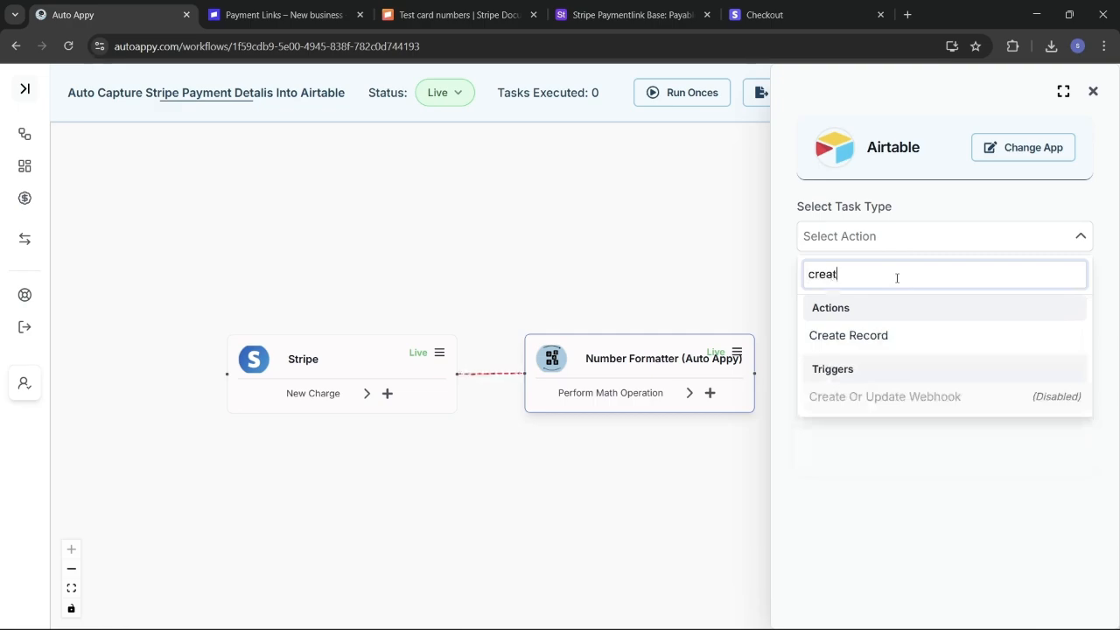
click(888, 336)
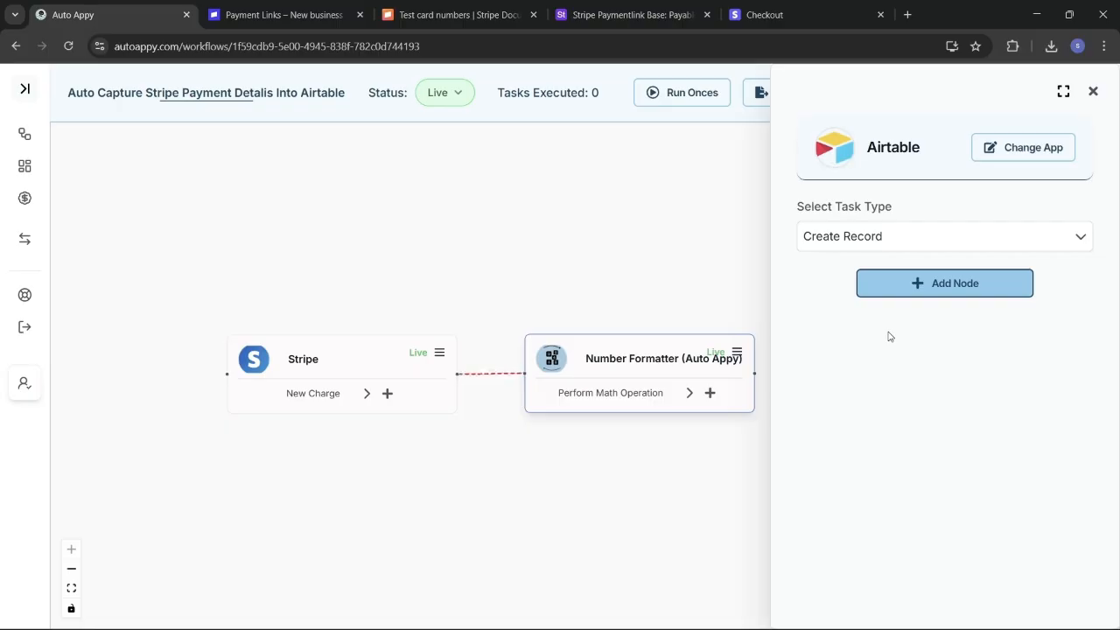
click(950, 296)
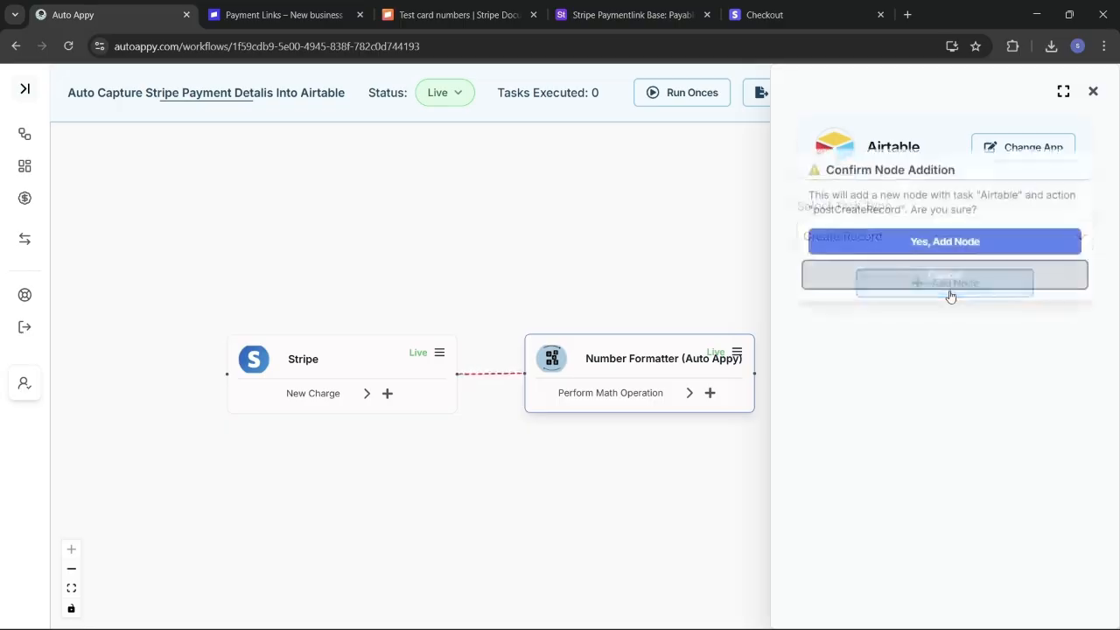
Step: Confirm the Airtable node and start a new connection named 'Airtable #4' with Airtable
click(928, 238)
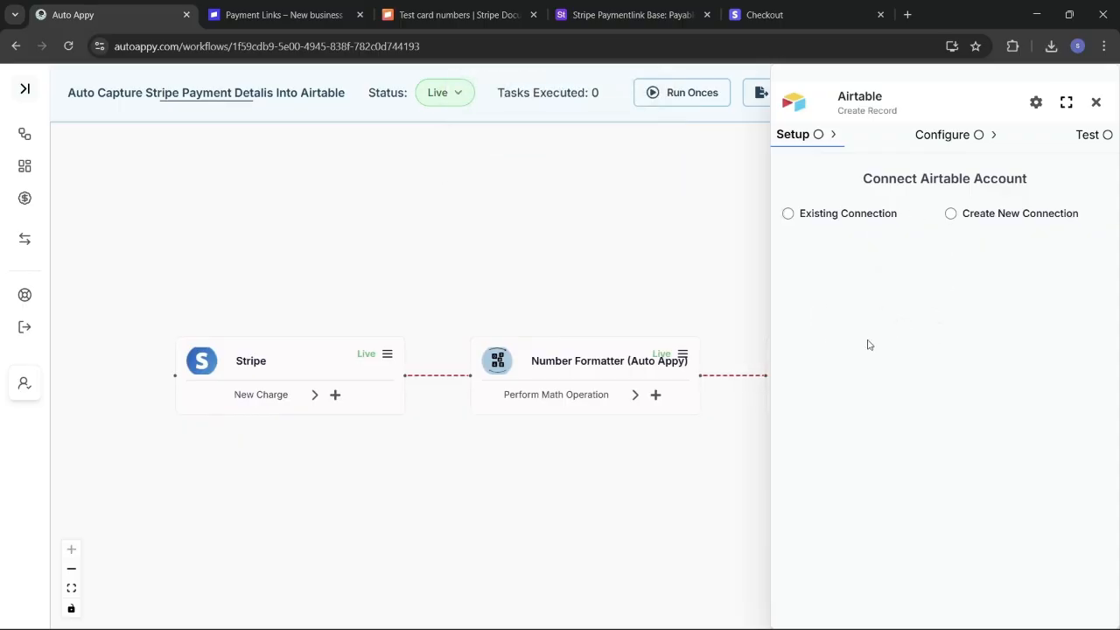
click(950, 215)
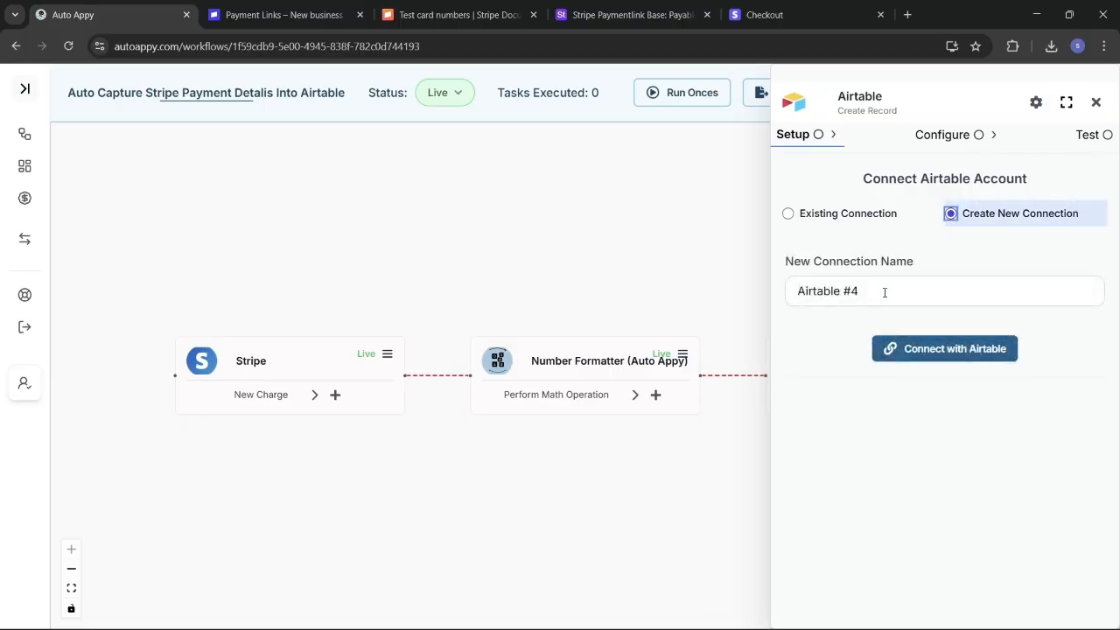
click(945, 349)
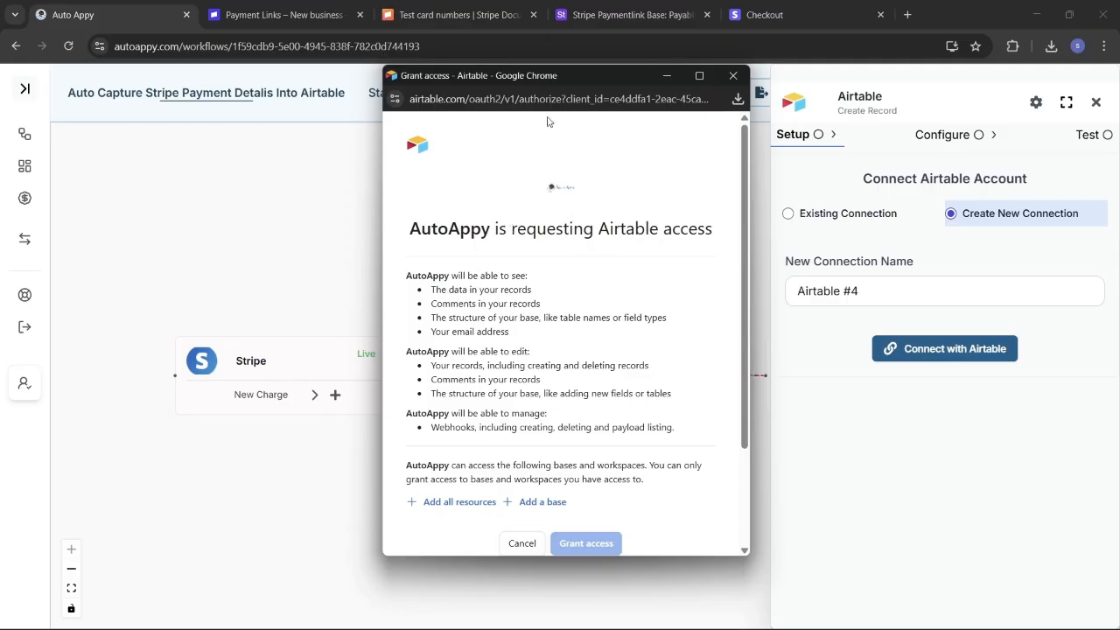
Step: Look over the Payable Customers table in Airtable, then reopen Airtable's access request window
click(622, 17)
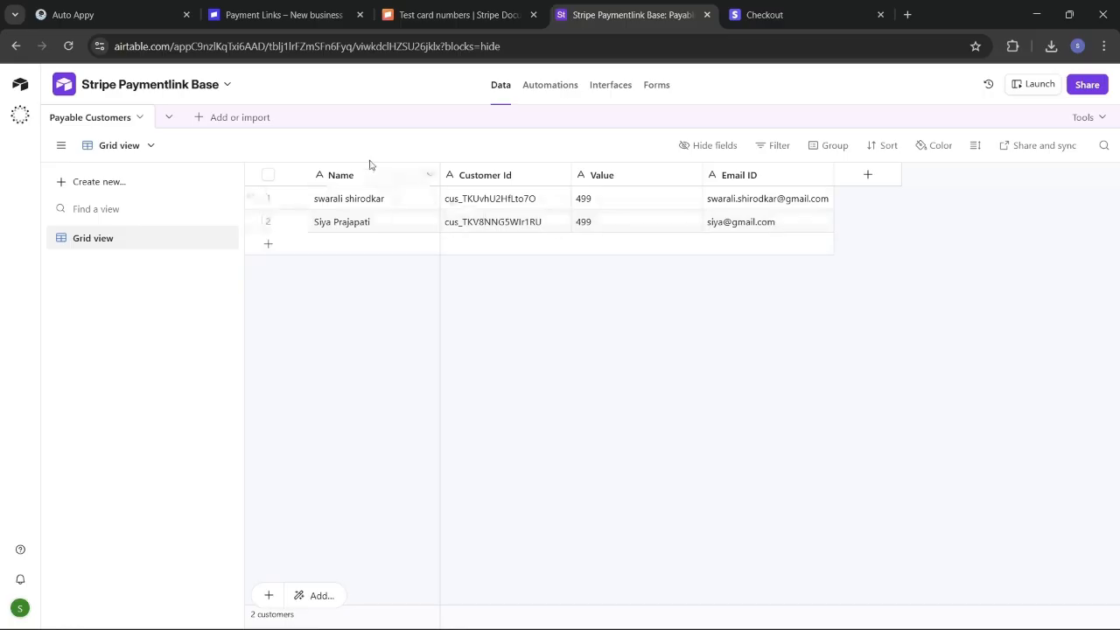
click(114, 15)
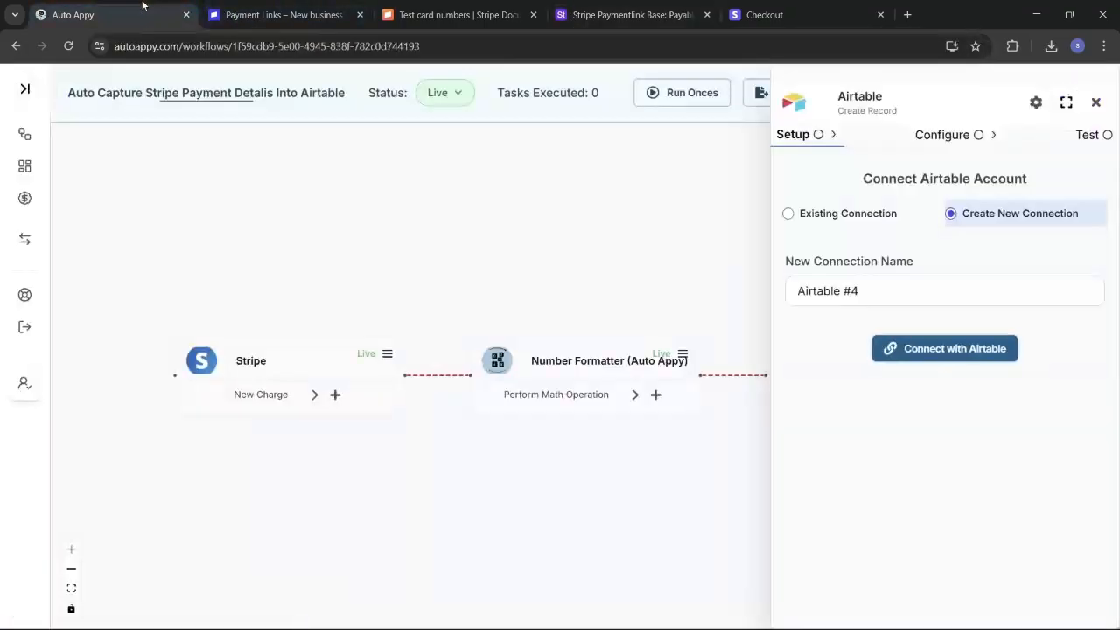
click(952, 363)
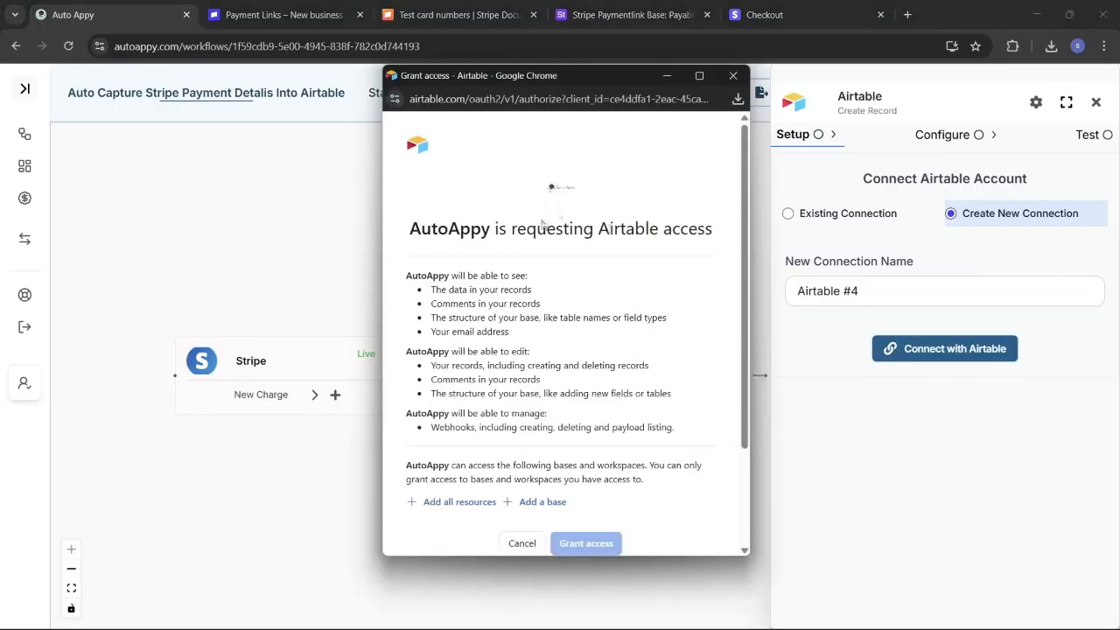
Step: Grant AutoAppy access to all resources plus the Stripe Paymentlink Base
scroll(595, 274, down, 1)
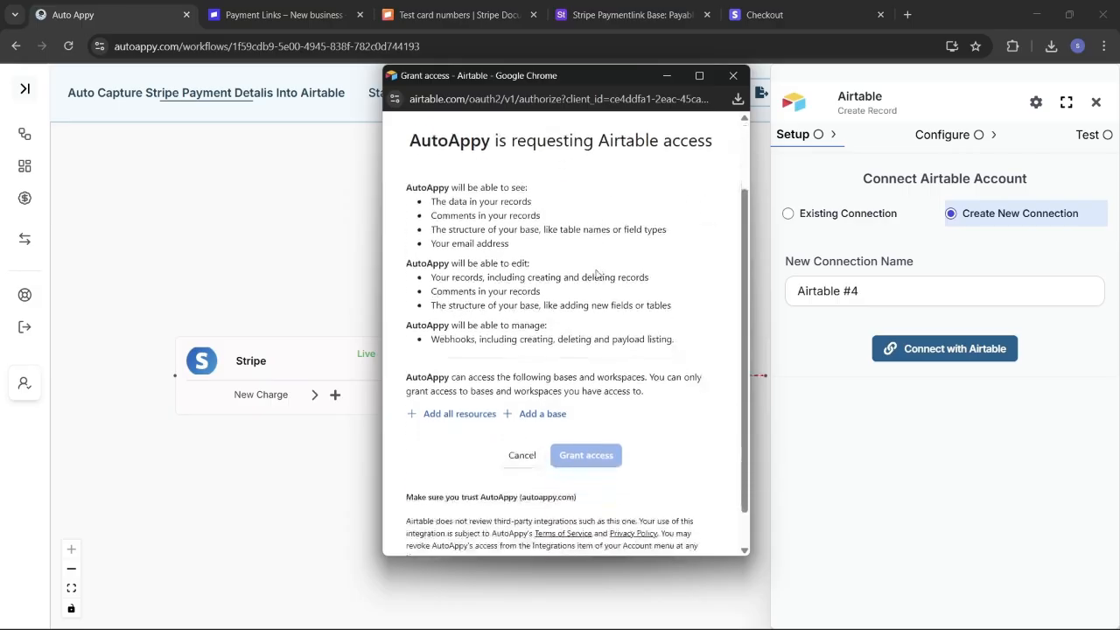
scroll(596, 275, up, 1)
scroll(596, 275, down, 1)
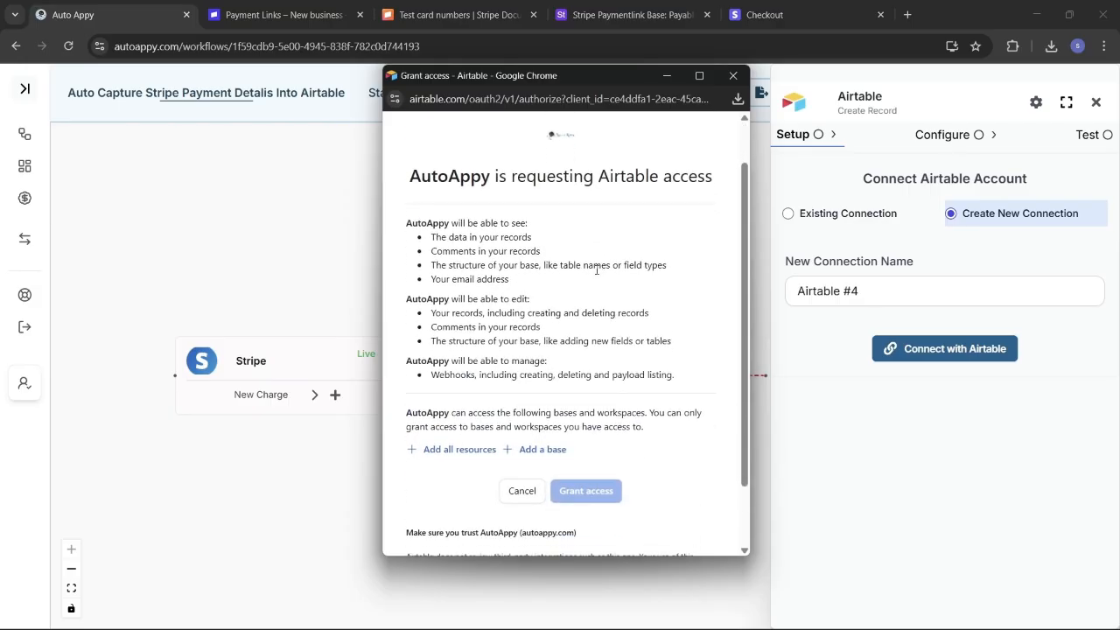
click(453, 450)
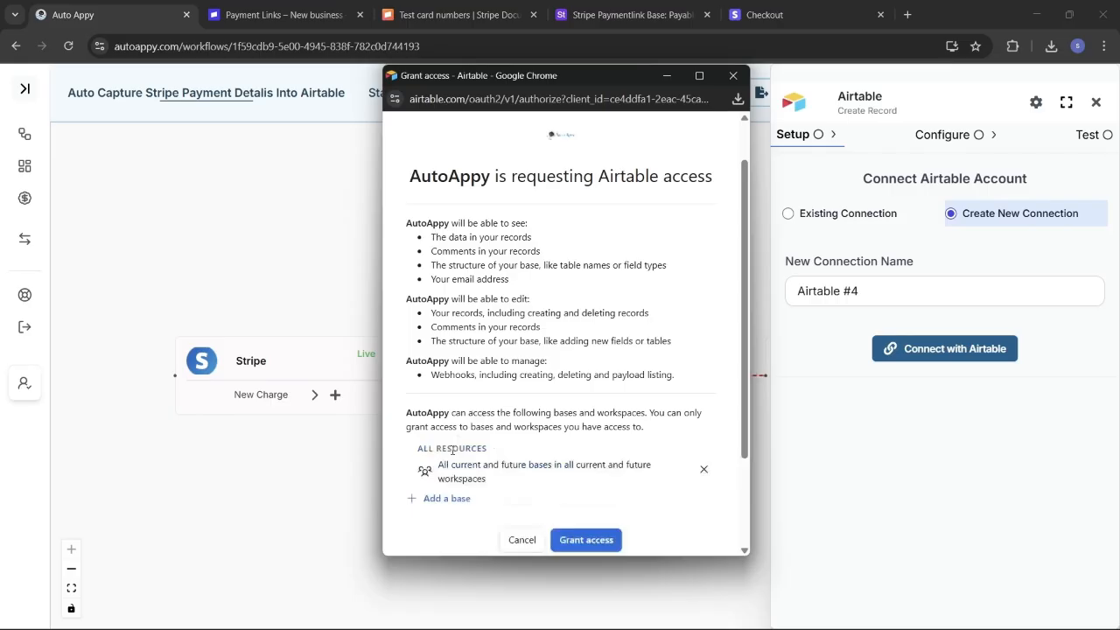
click(453, 499)
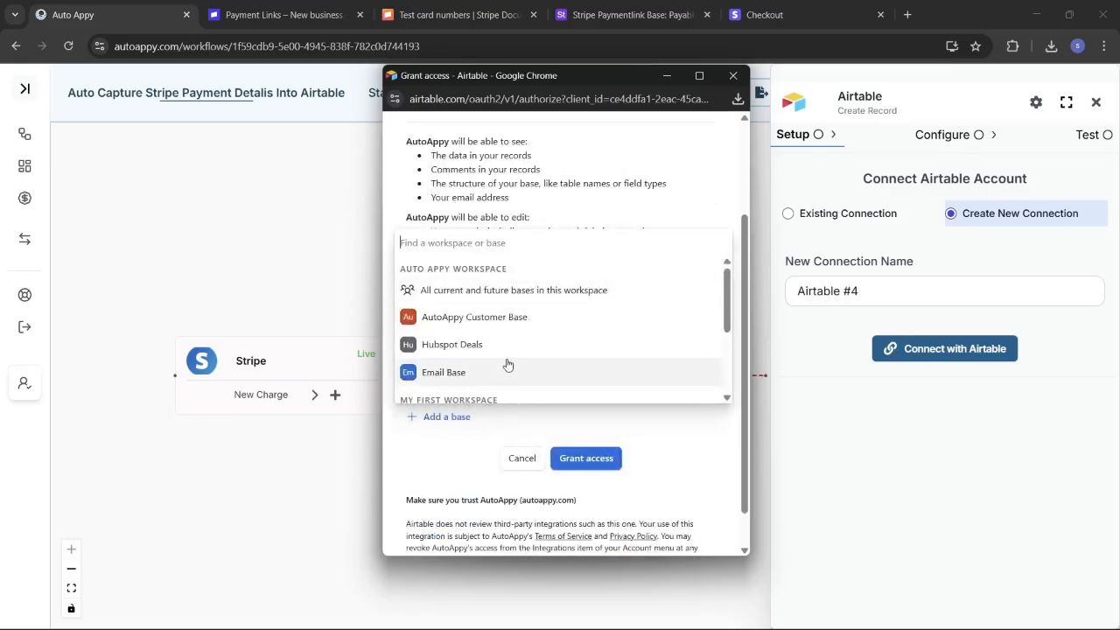
scroll(507, 365, down, 3)
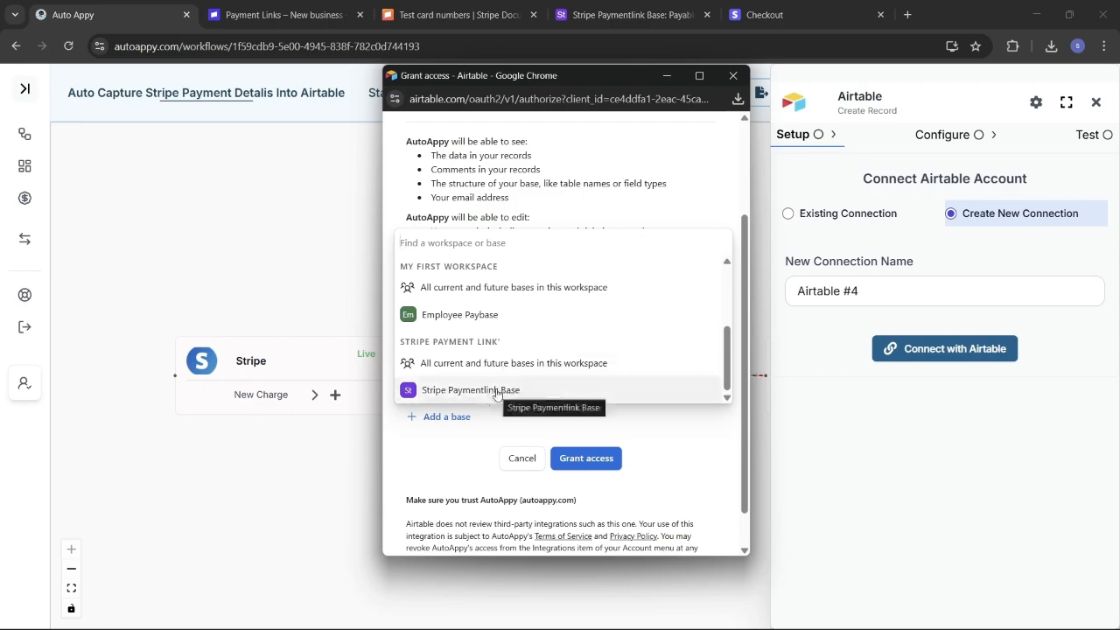
click(496, 391)
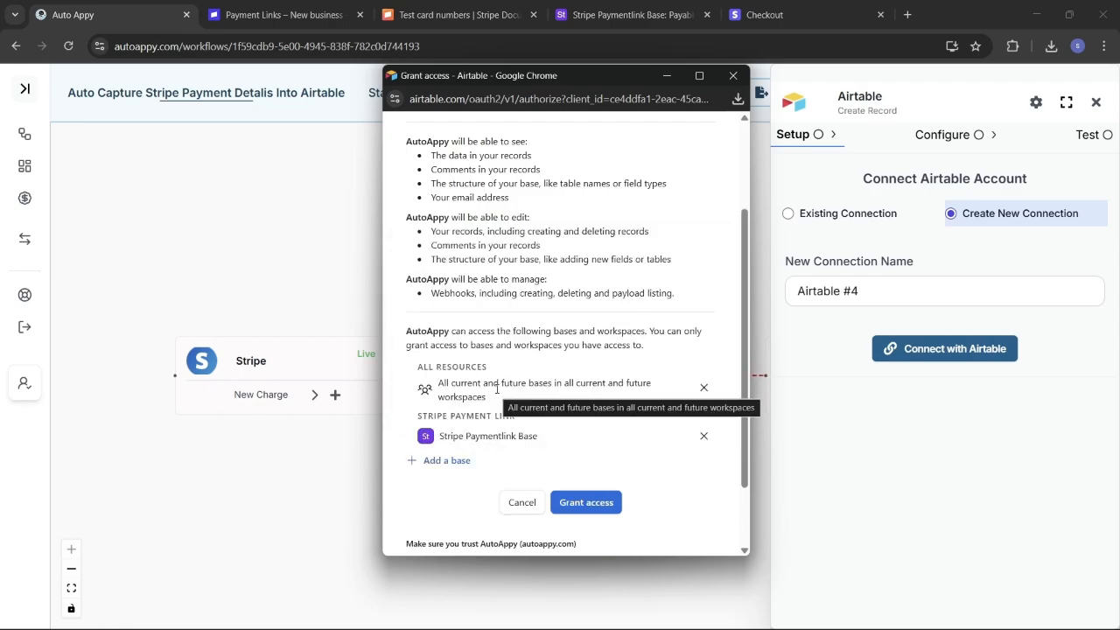
click(600, 504)
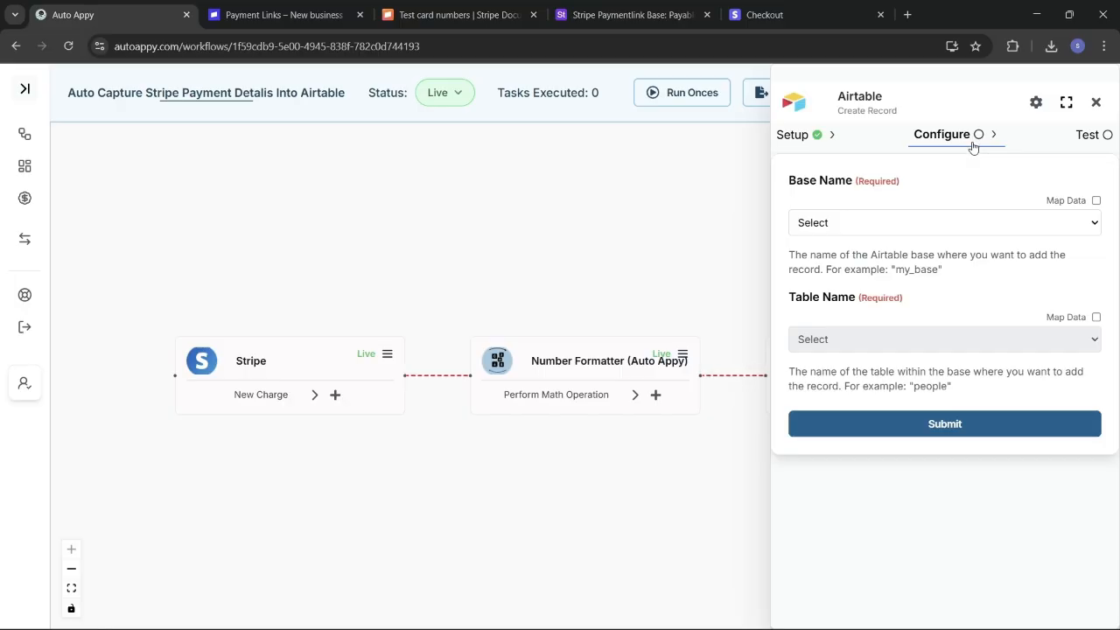
Step: Point the Airtable step at the Stripe Paymentlink Base base and its Payable Customers table
click(1055, 227)
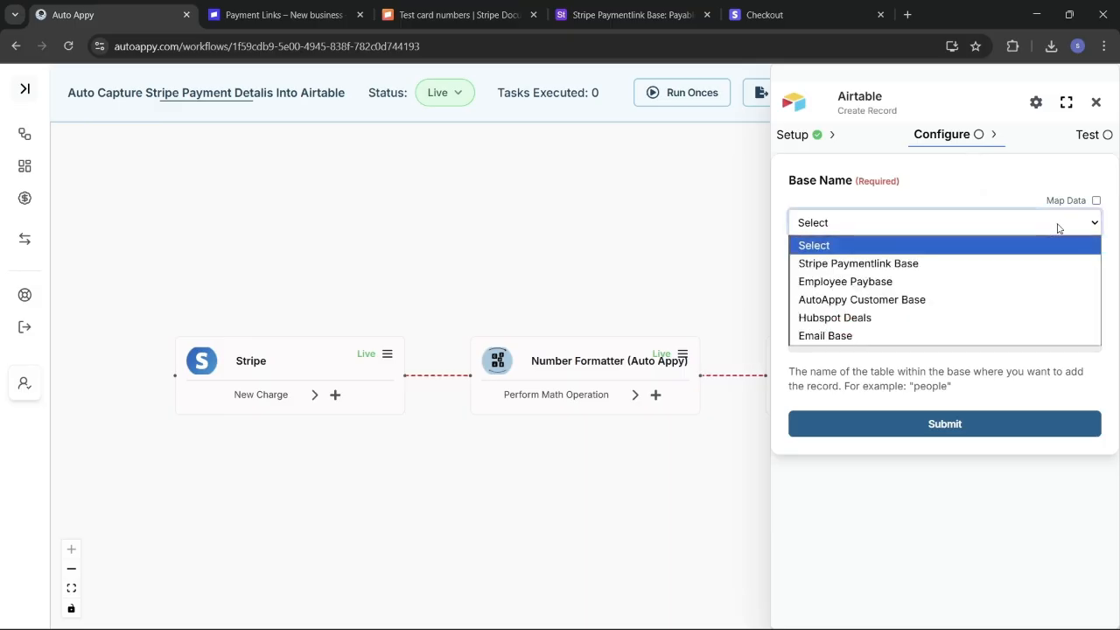
click(939, 267)
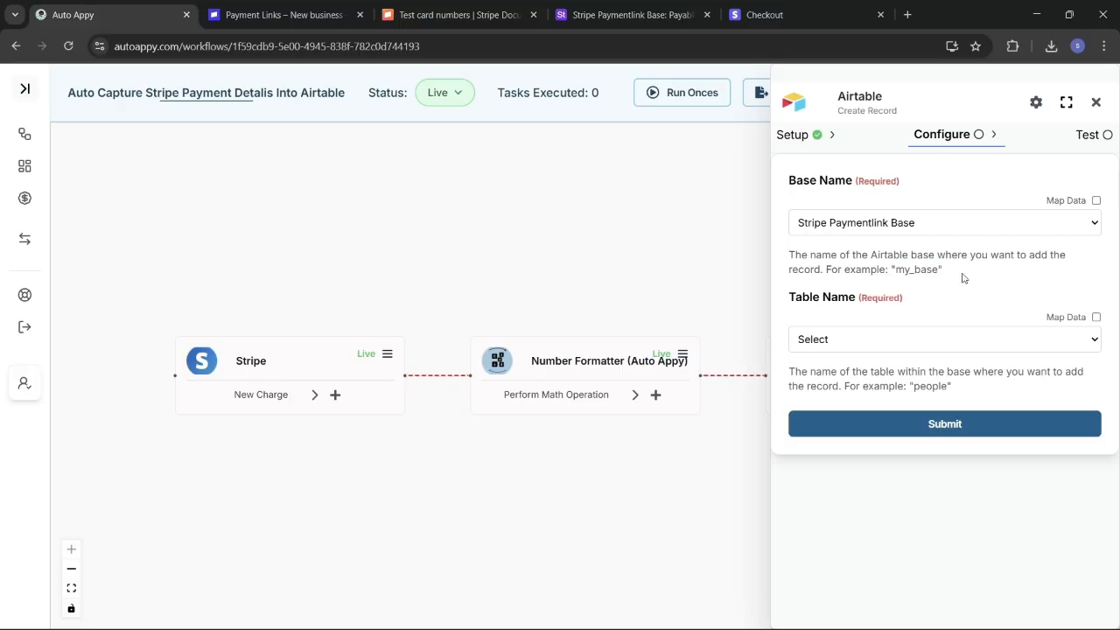
click(899, 348)
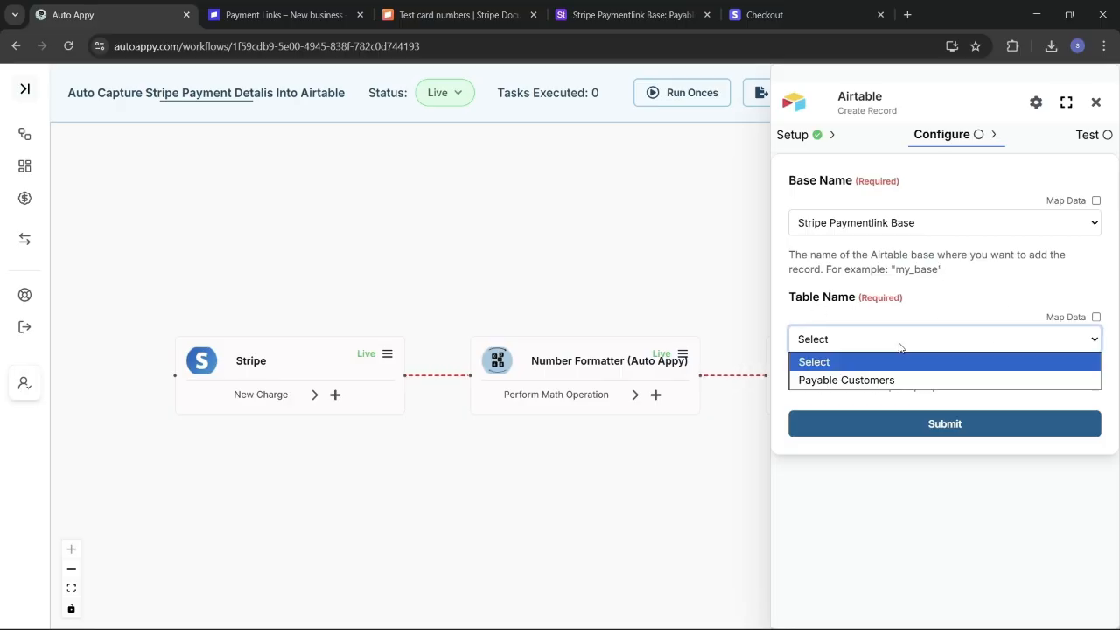
click(894, 382)
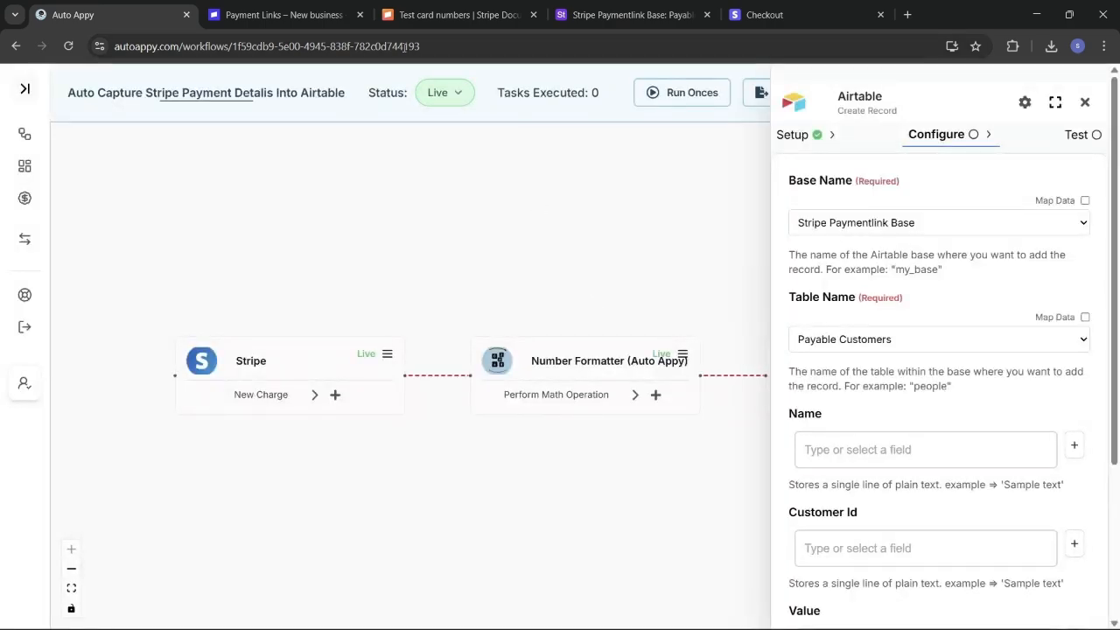
click(642, 14)
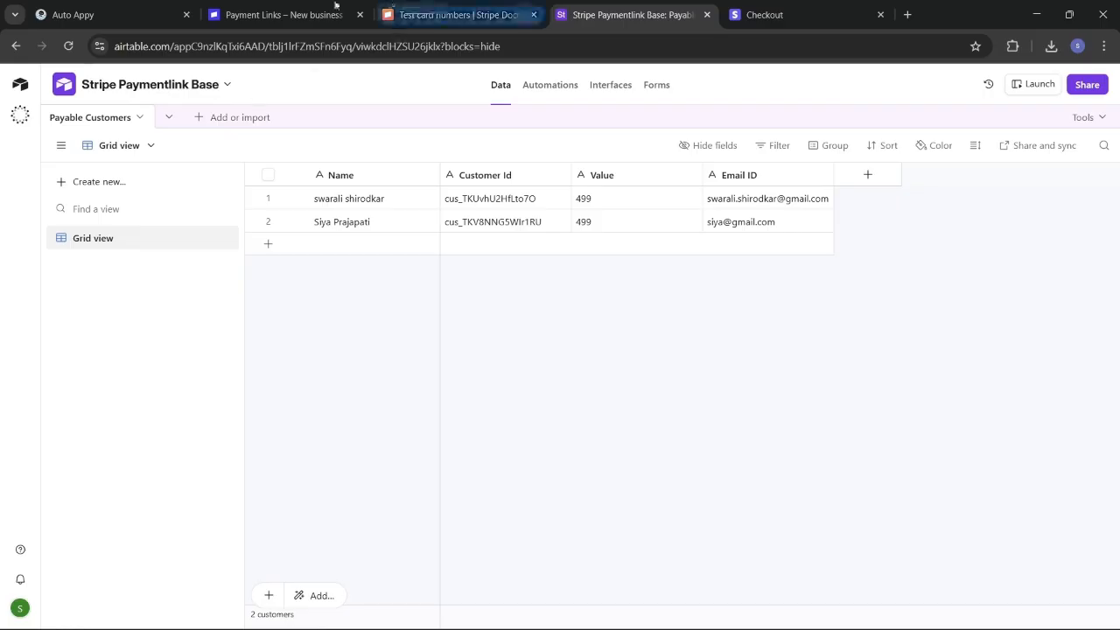
click(79, 14)
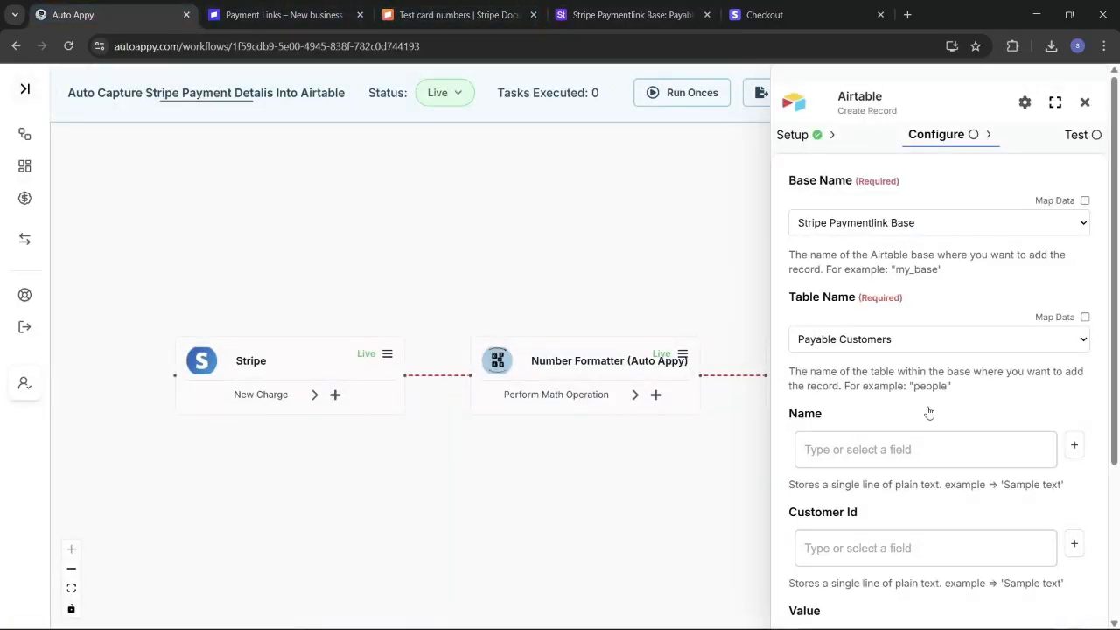
Step: Map the Name field to the Stripe trigger's billing_details.name field and confirm
scroll(929, 413, down, 2)
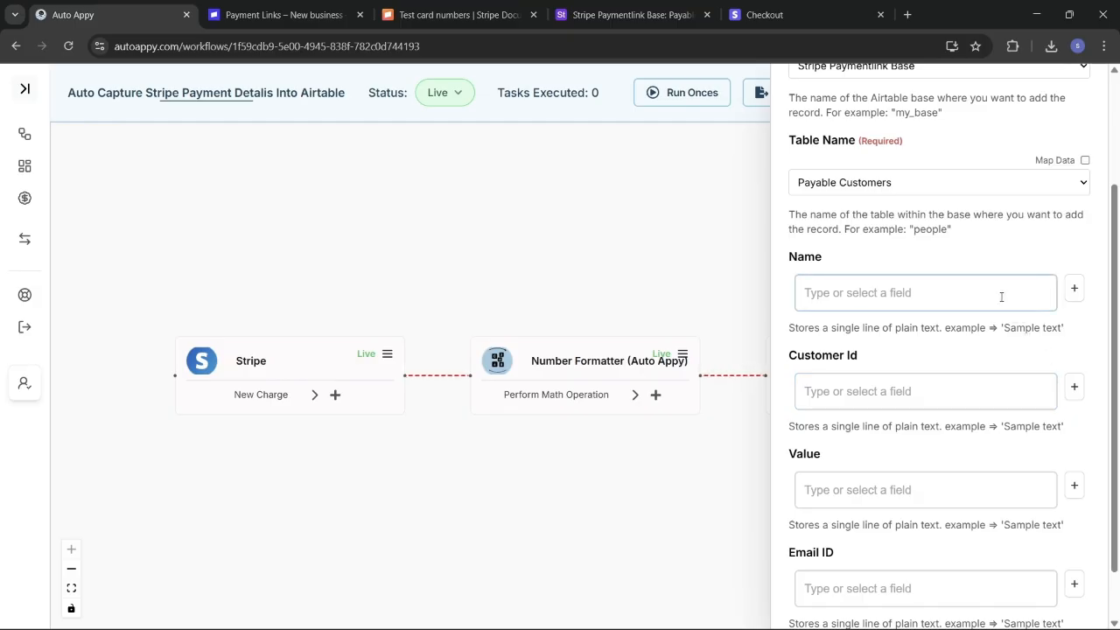
click(1074, 288)
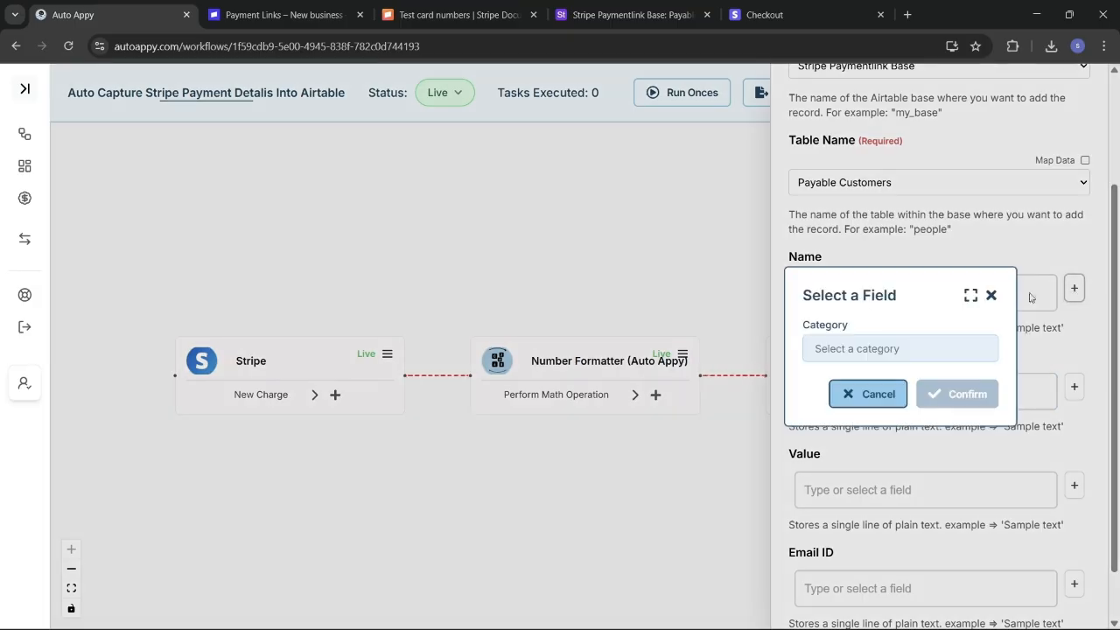
click(916, 352)
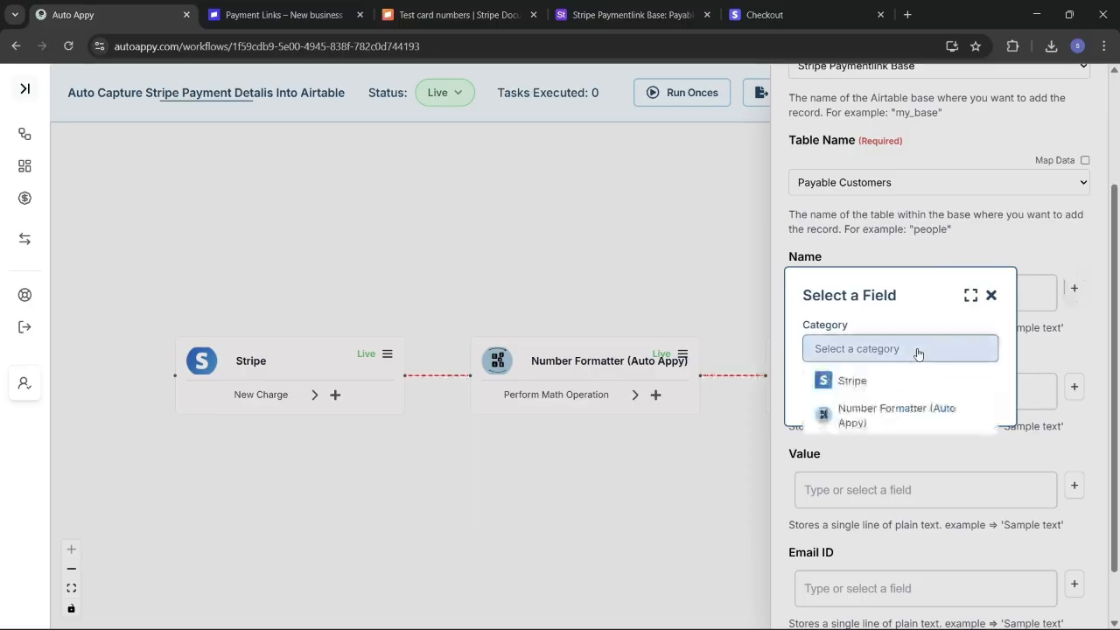
click(852, 381)
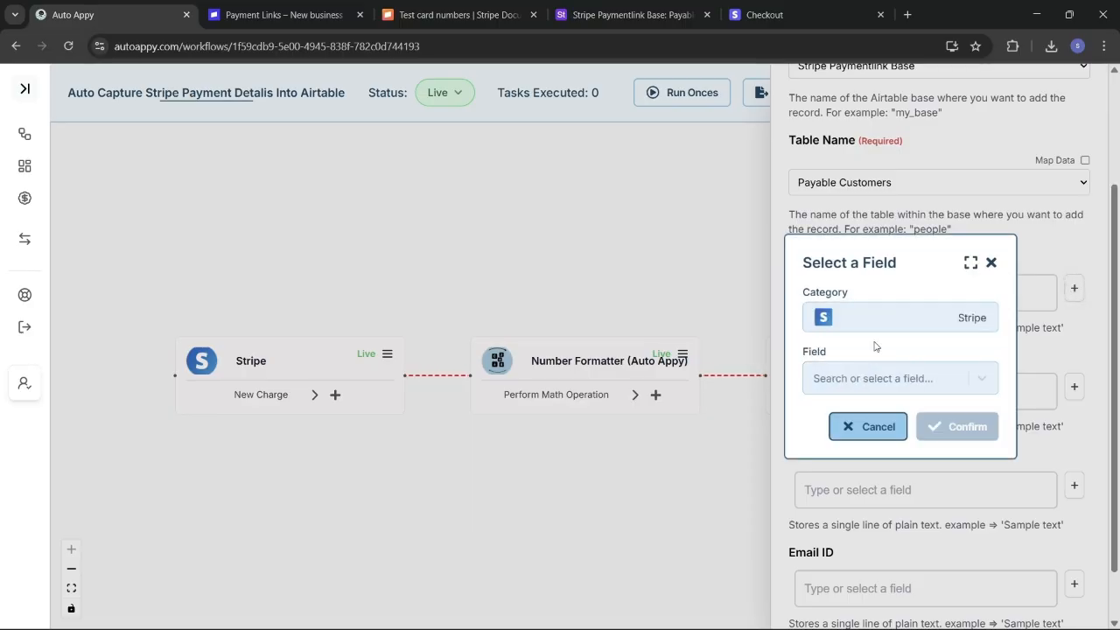
click(864, 379)
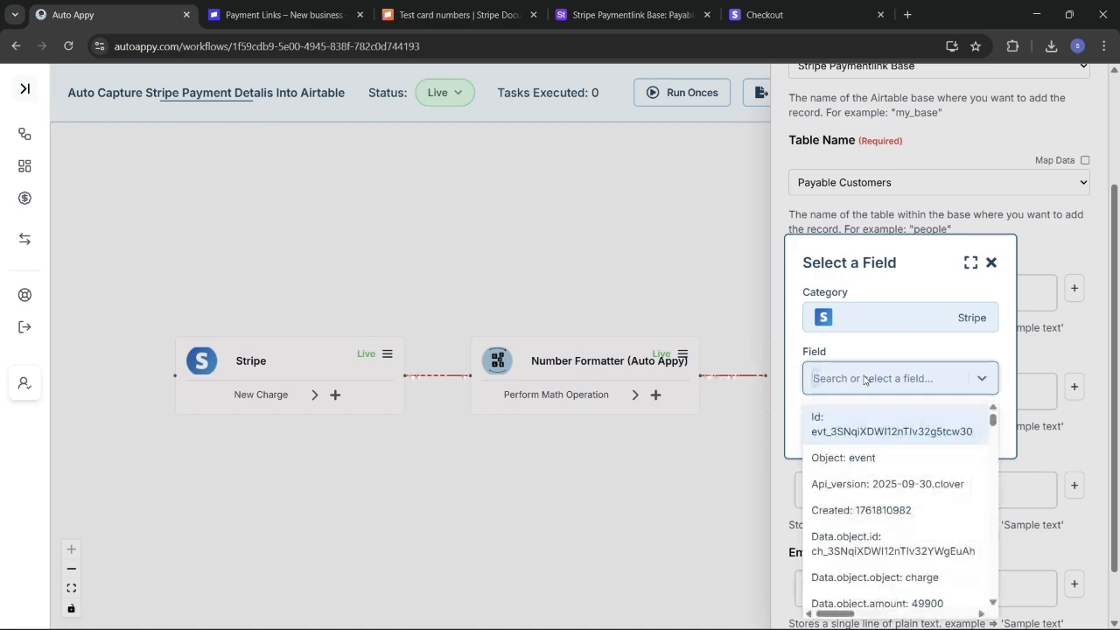
text(Swa)
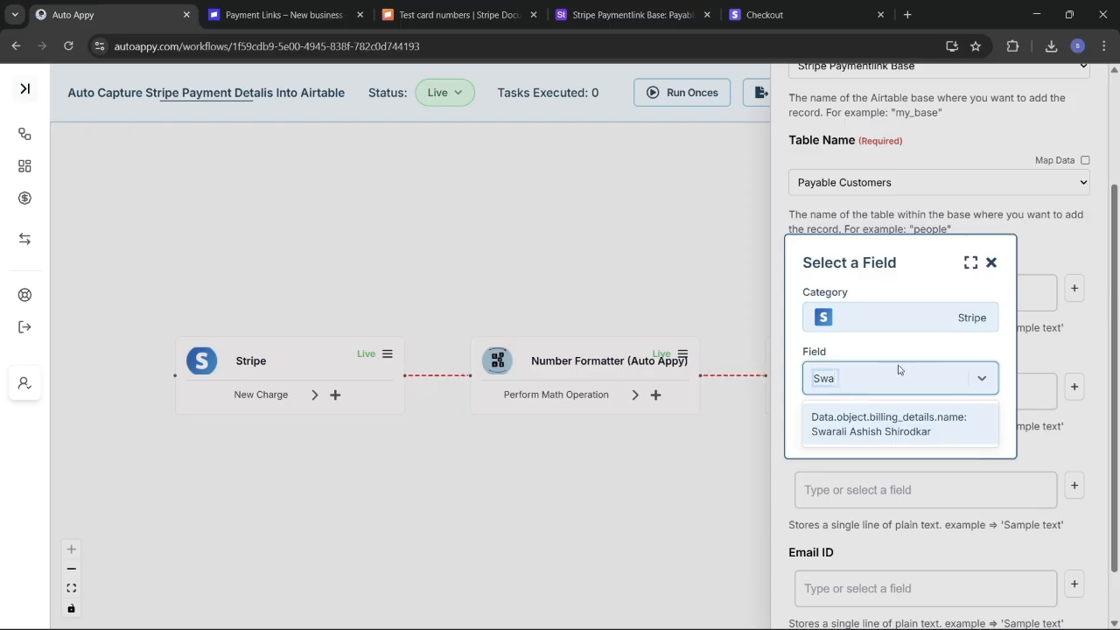
click(904, 431)
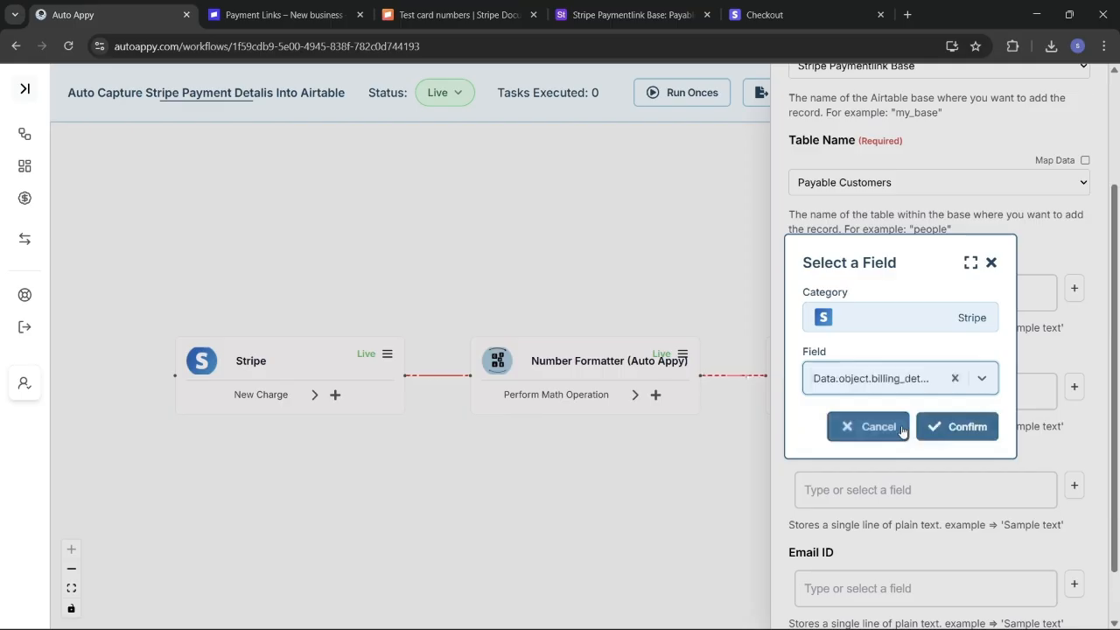
click(950, 424)
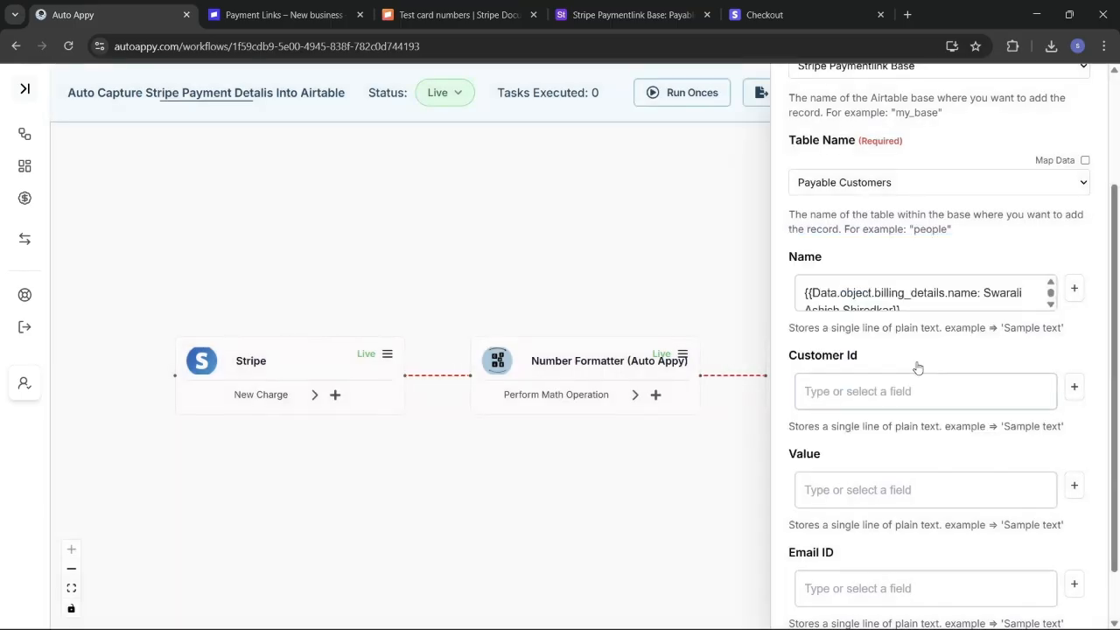
scroll(917, 366, down, 1)
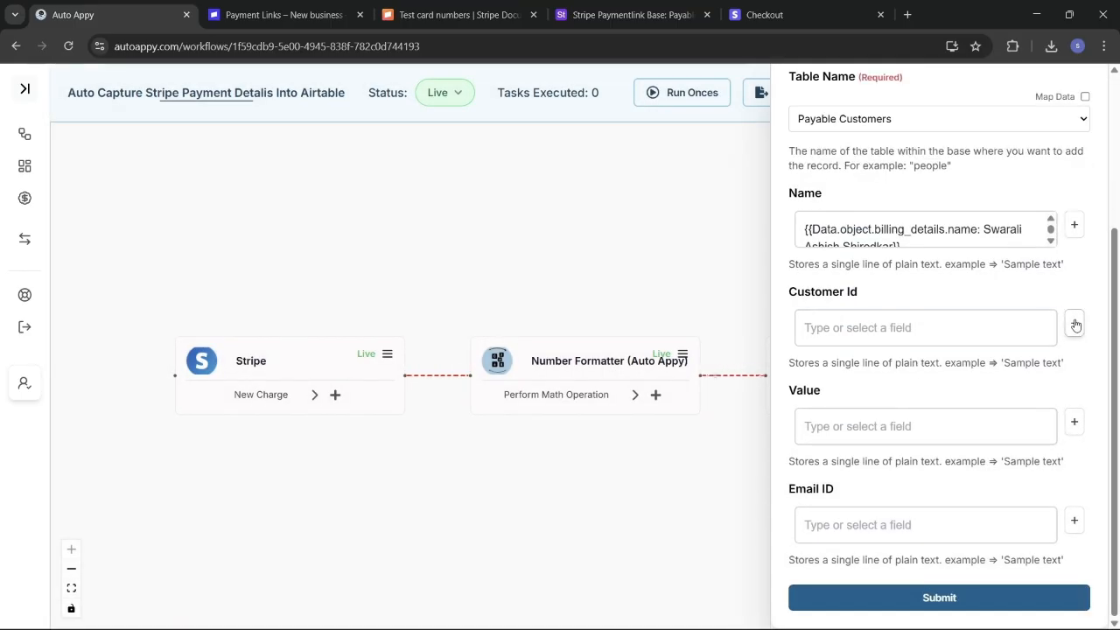
Step: Map Customer Id to the Stripe trigger's data.object.customer field
click(1074, 323)
click(913, 349)
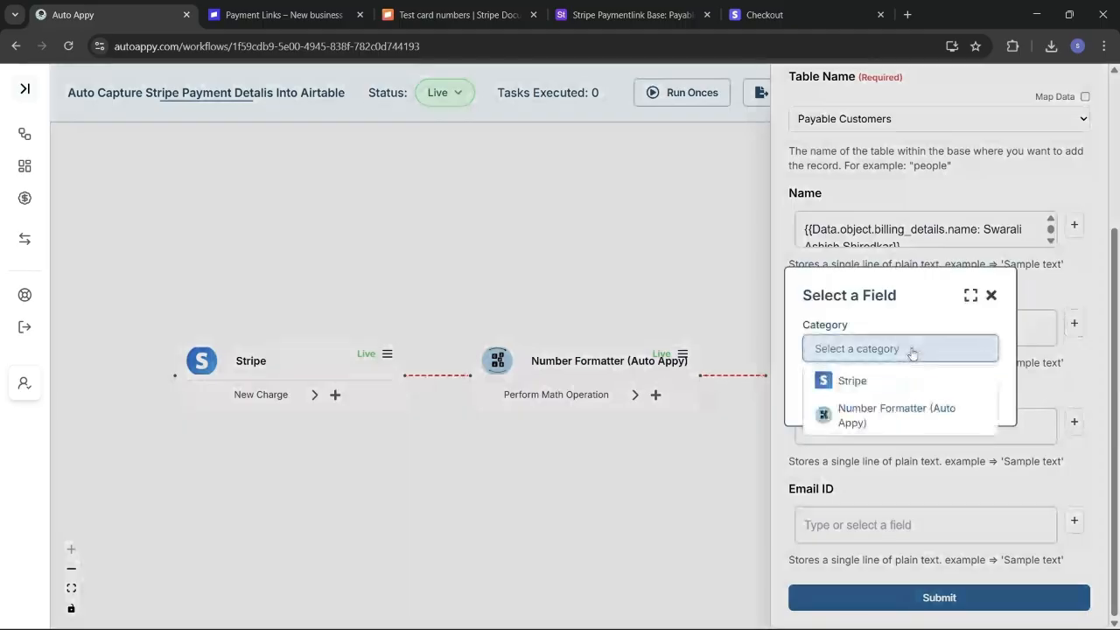
click(899, 383)
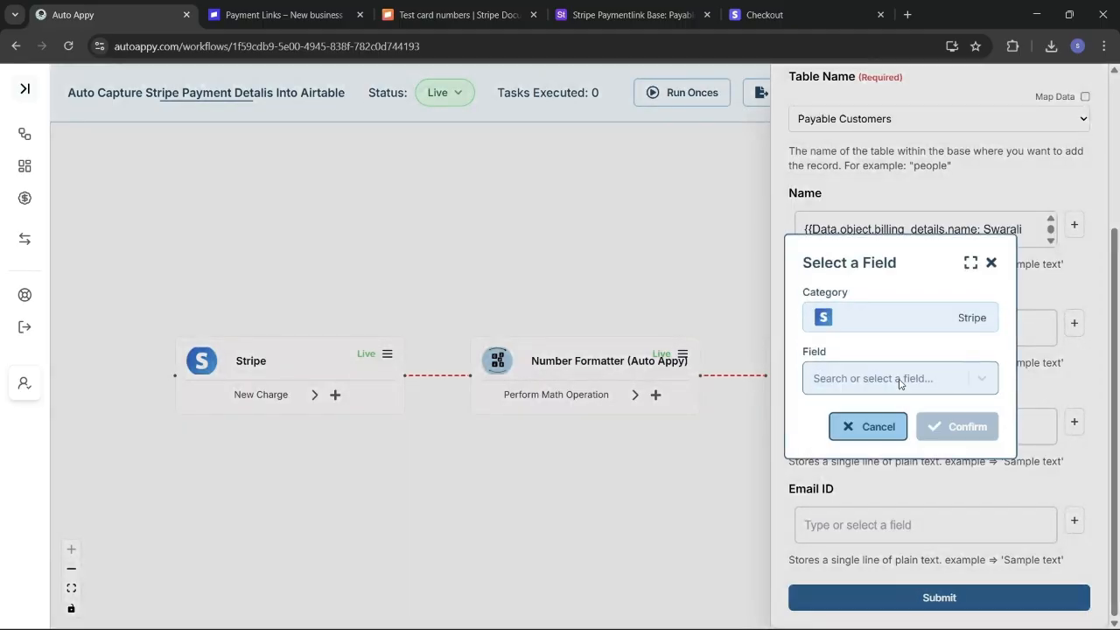
click(893, 376)
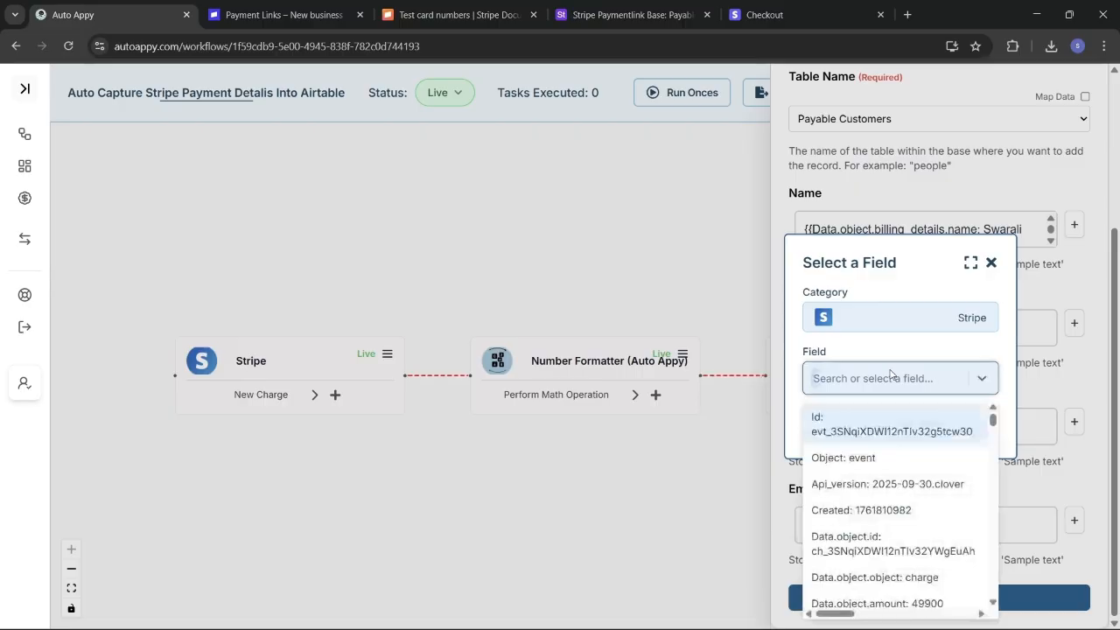
text(cust)
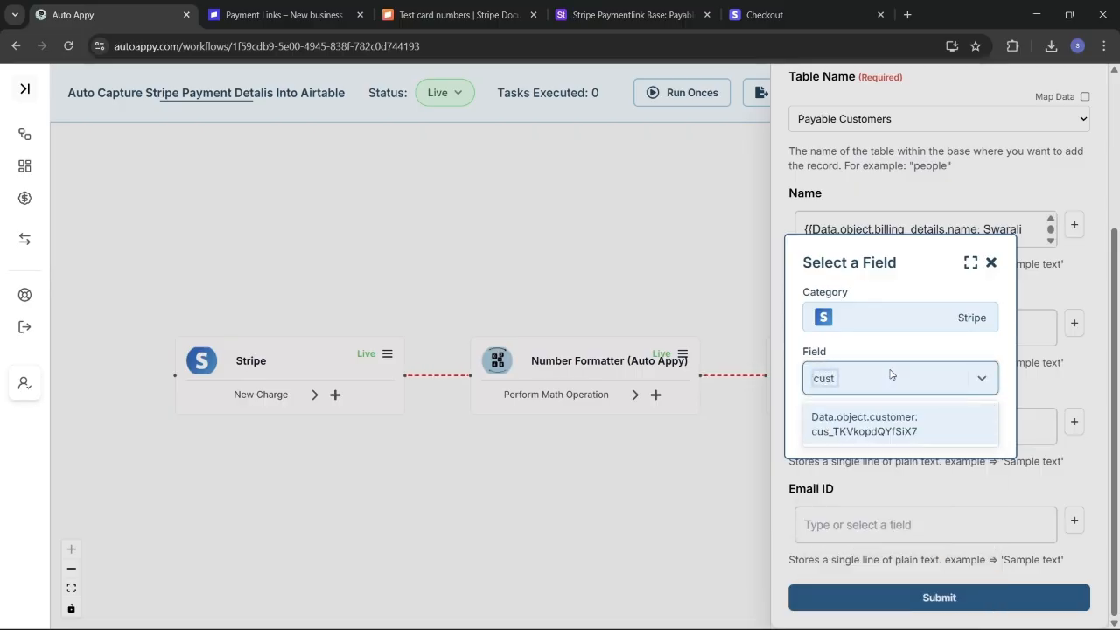
text(om)
click(904, 425)
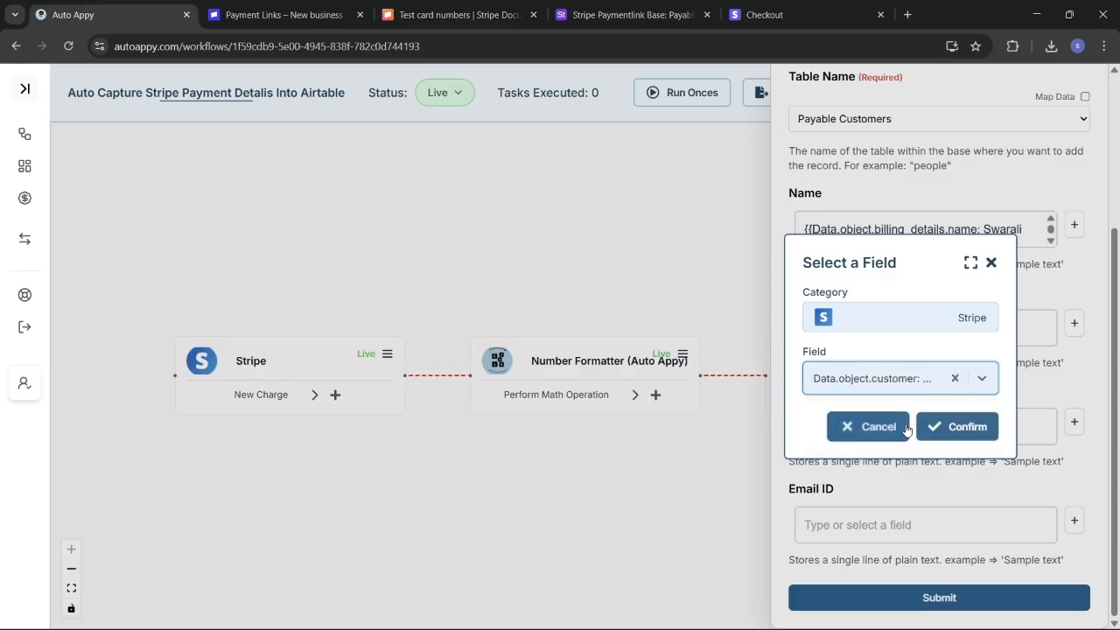
click(959, 429)
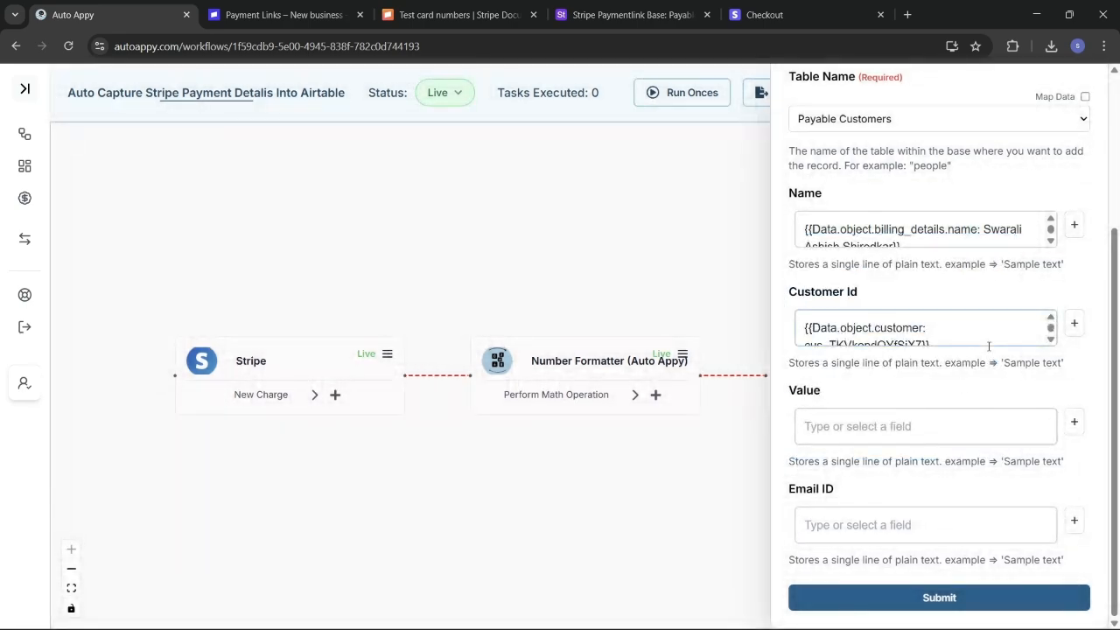
Step: Map Value to the Number Formatter's Result of 499
scroll(988, 346, down, 1)
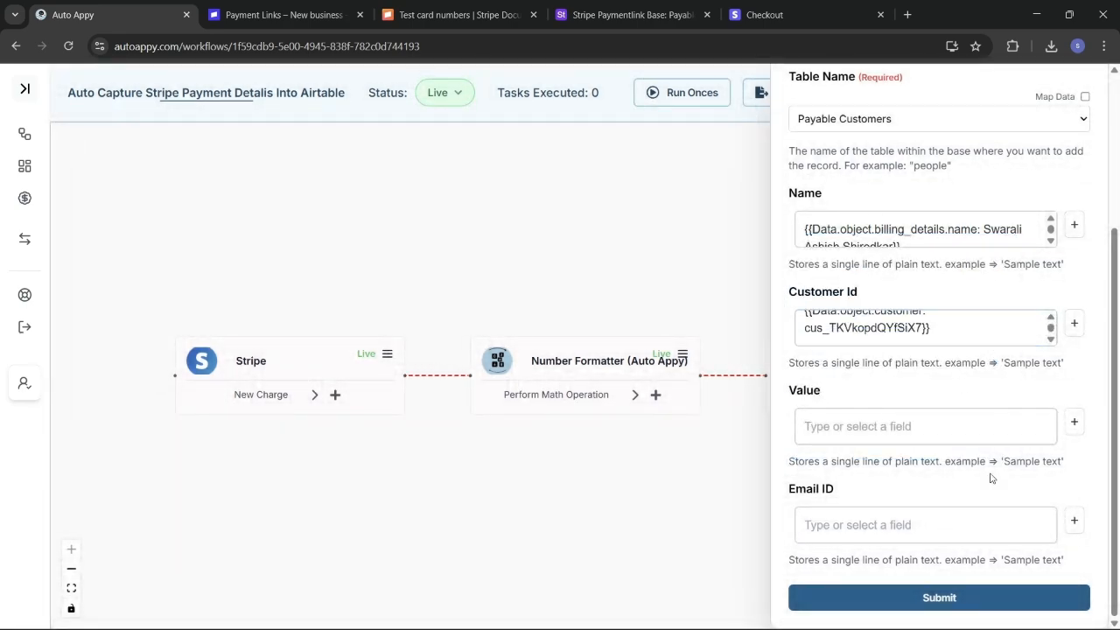
click(1073, 423)
click(914, 346)
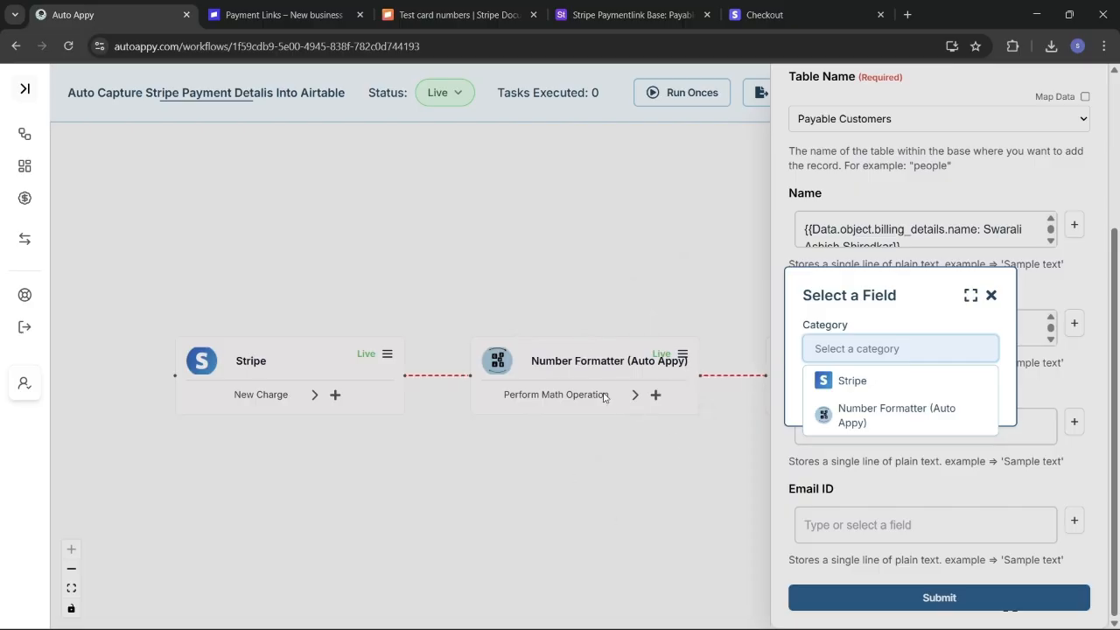
click(879, 422)
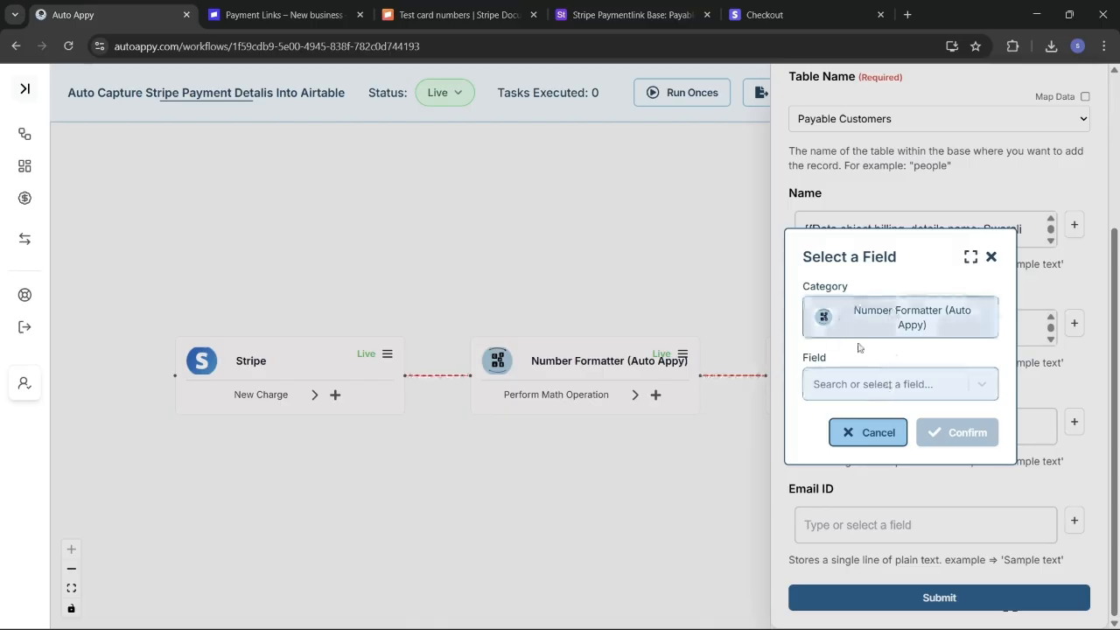
click(907, 384)
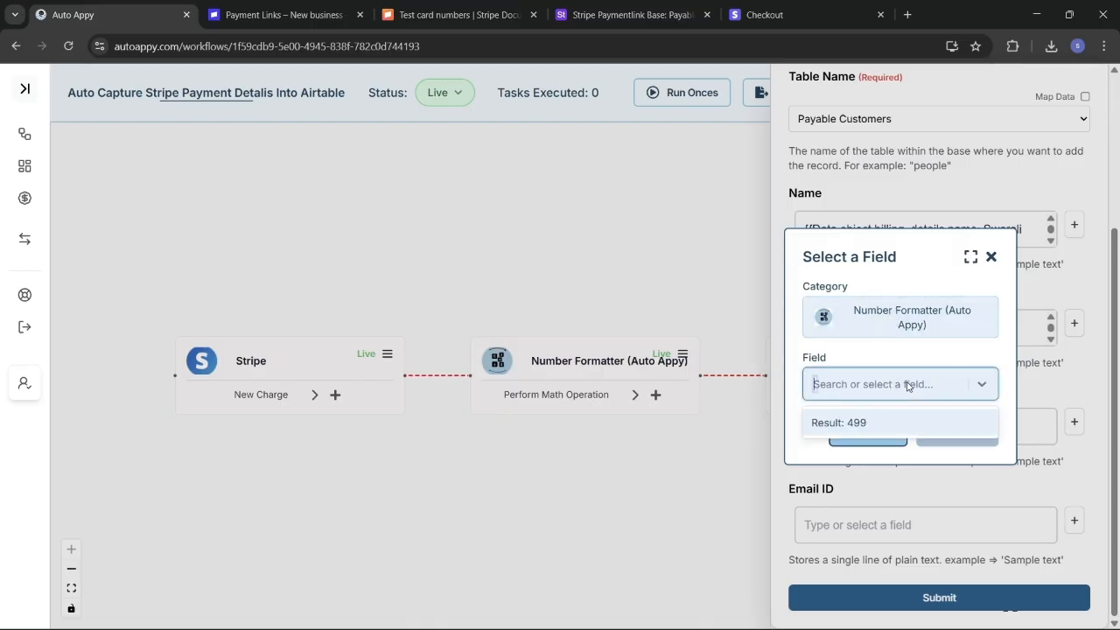
click(880, 427)
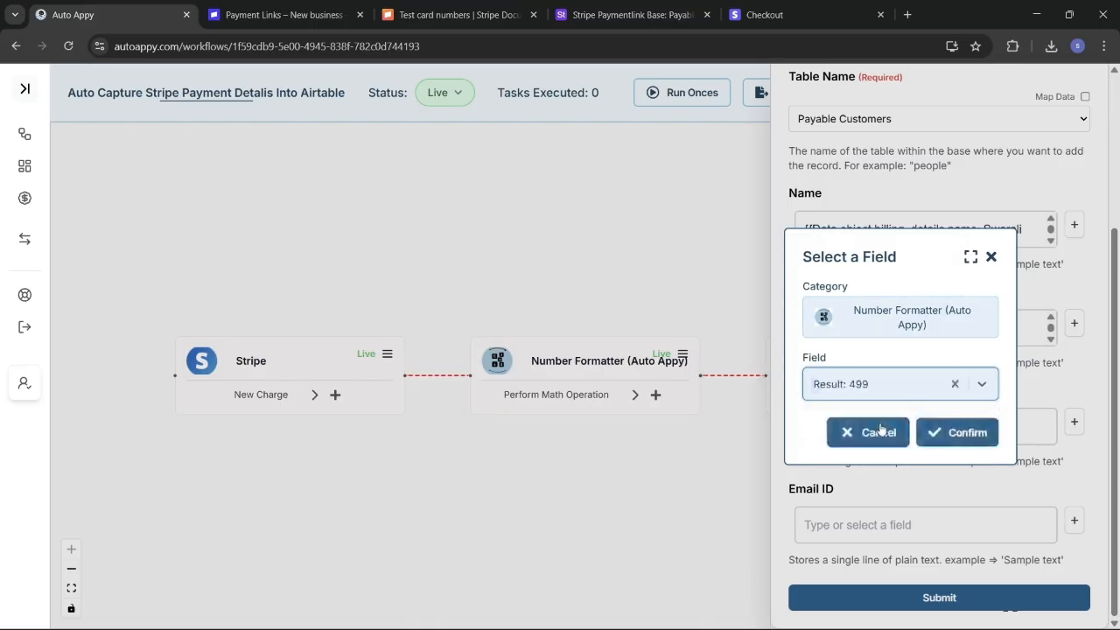
click(982, 440)
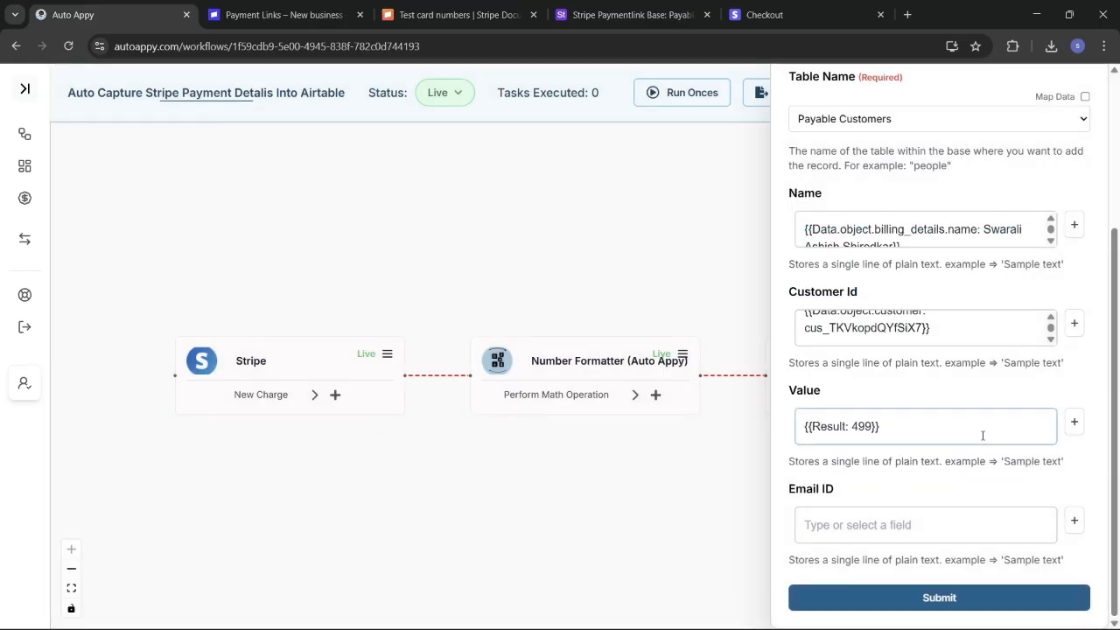
Step: Map Email ID to the Stripe trigger's billing_details email field
click(1074, 521)
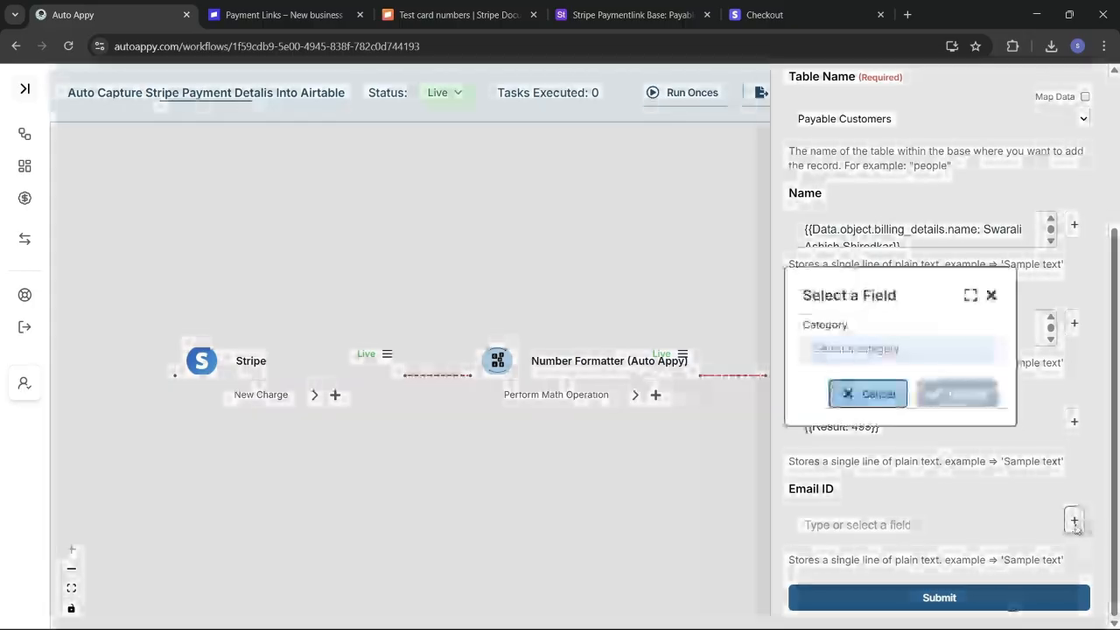
click(869, 353)
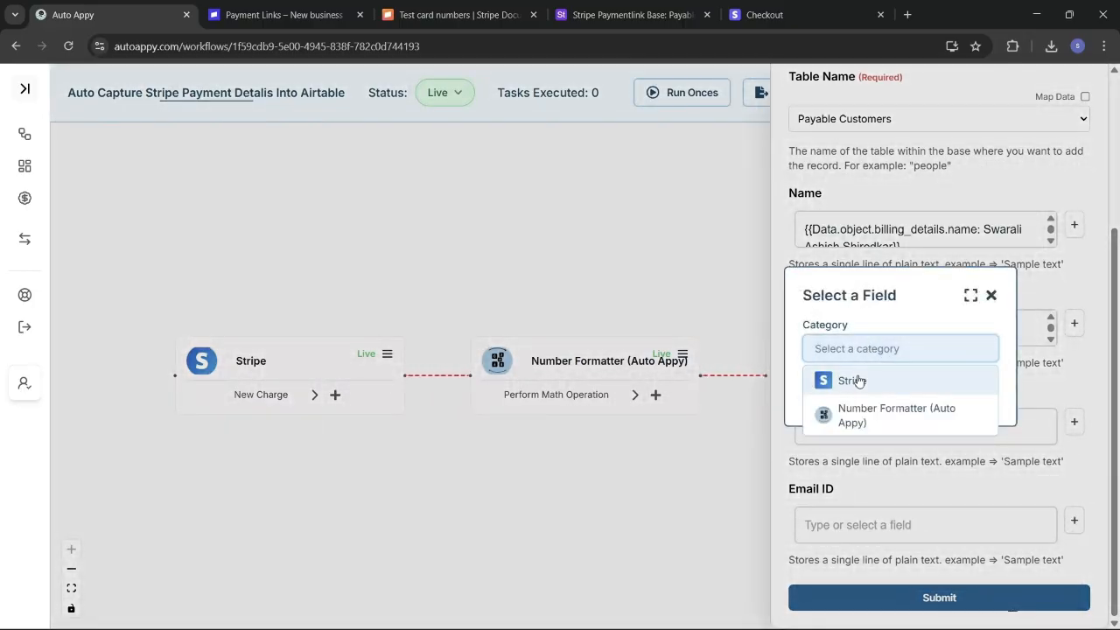
click(858, 379)
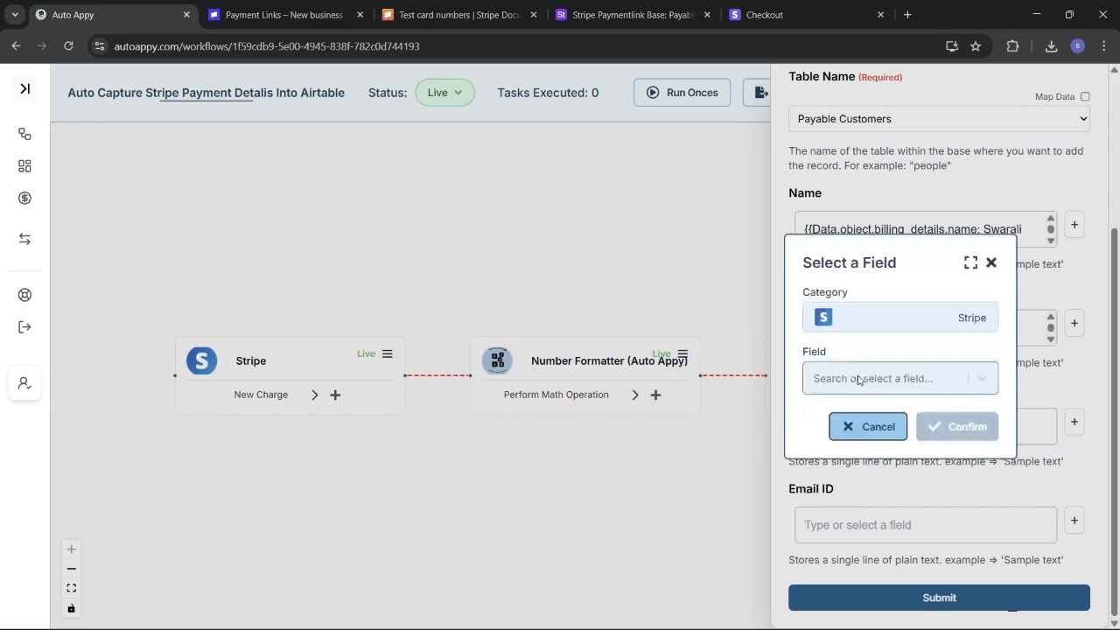
click(946, 385)
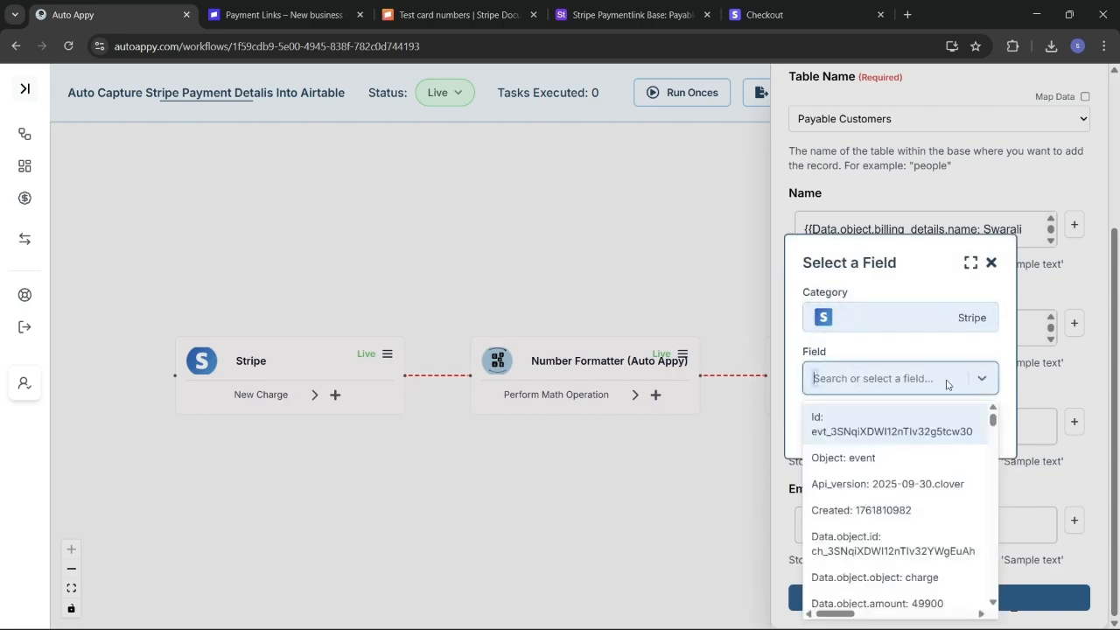
text(ss)
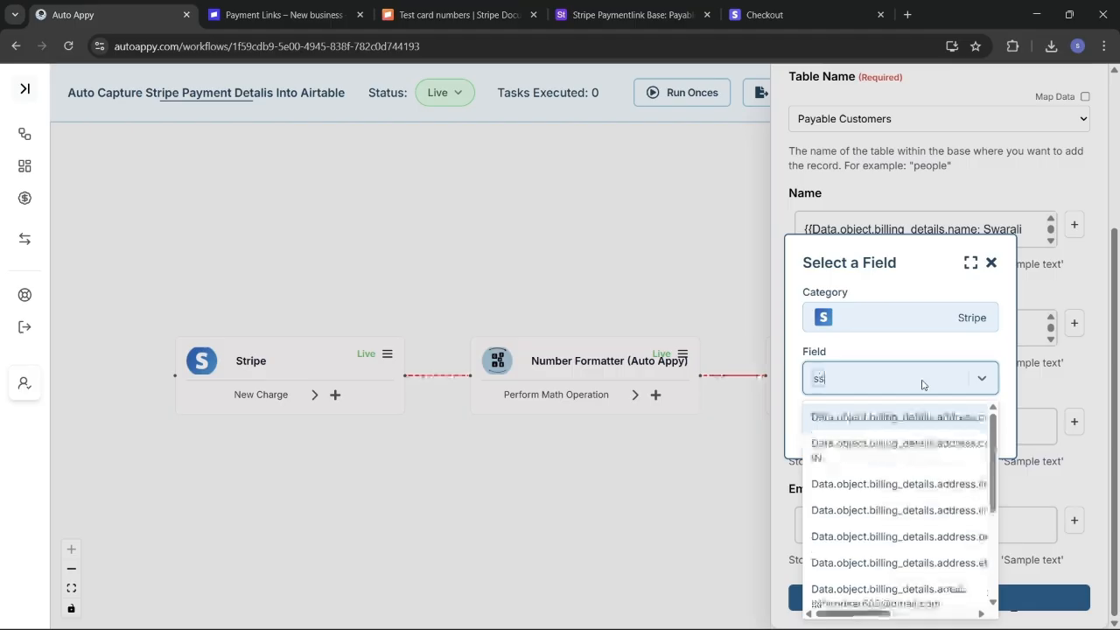
text(hi)
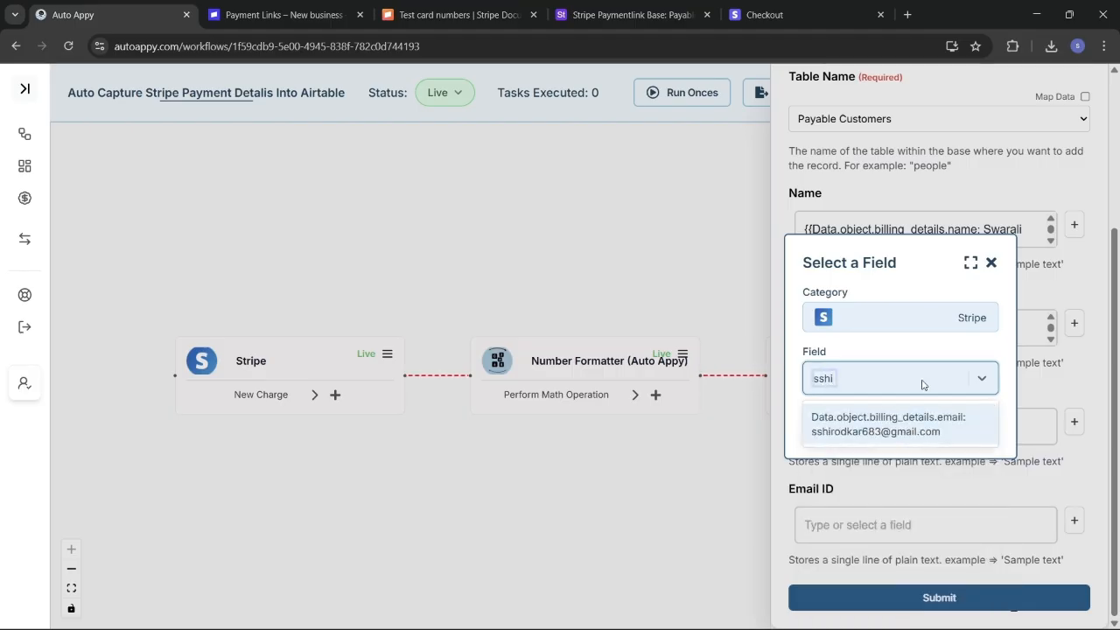
click(923, 425)
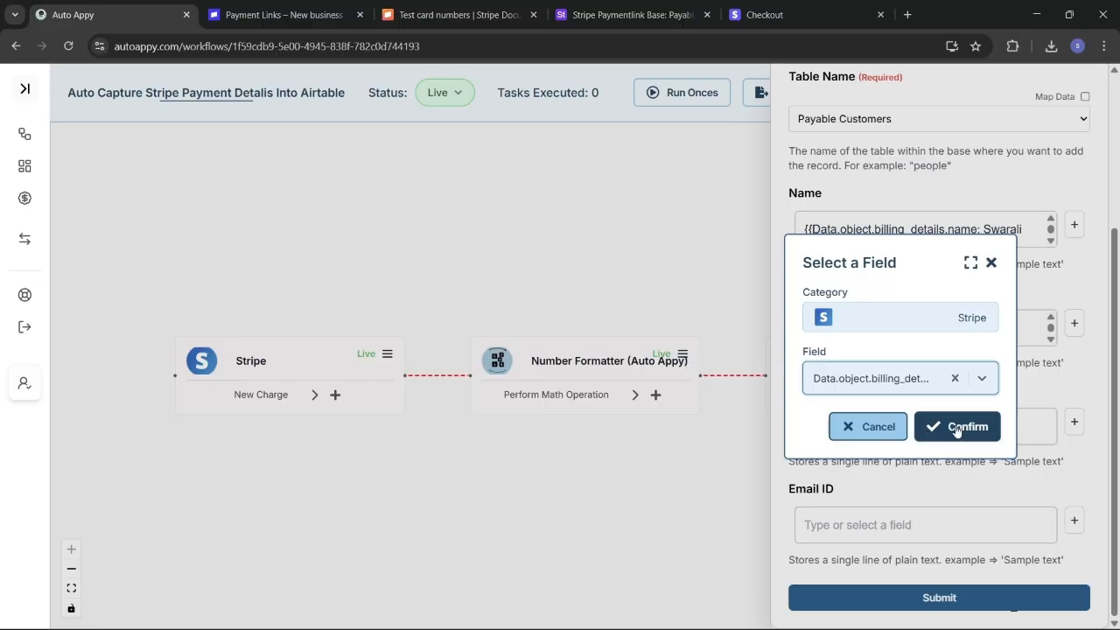
click(956, 427)
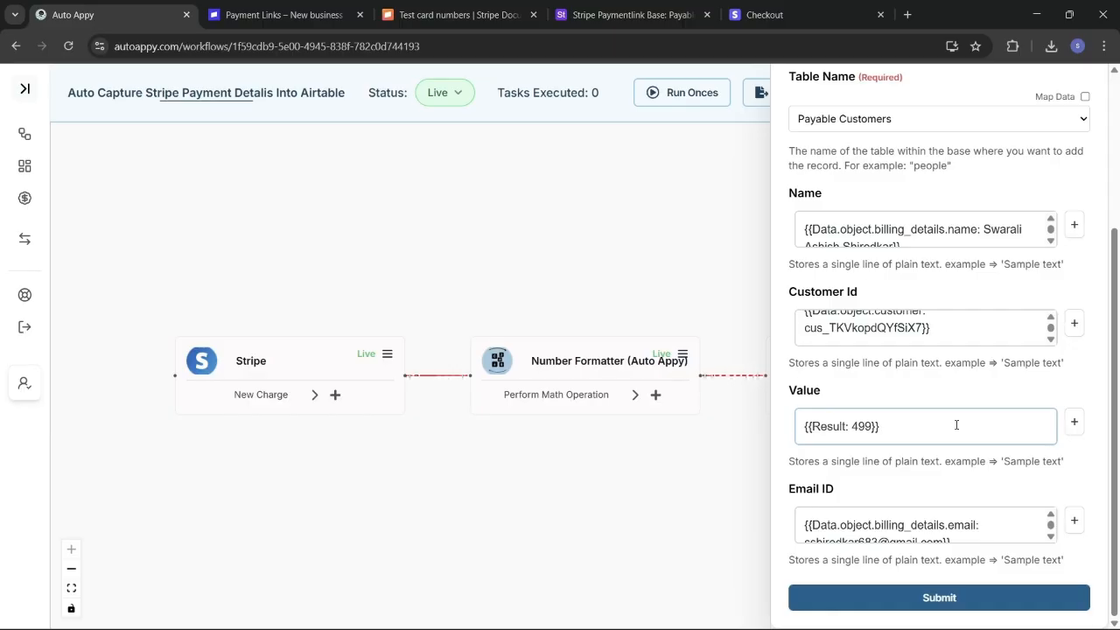
Step: Submit the Create Record configuration to save it and reach the Test stage
scroll(948, 258, up, 3)
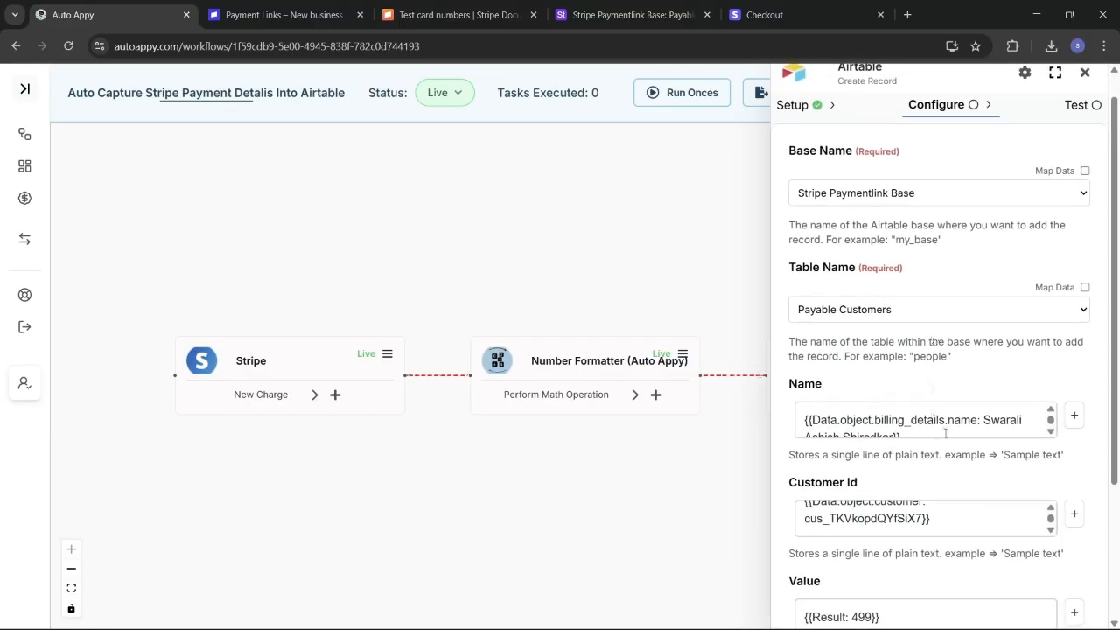
scroll(949, 437, down, 3)
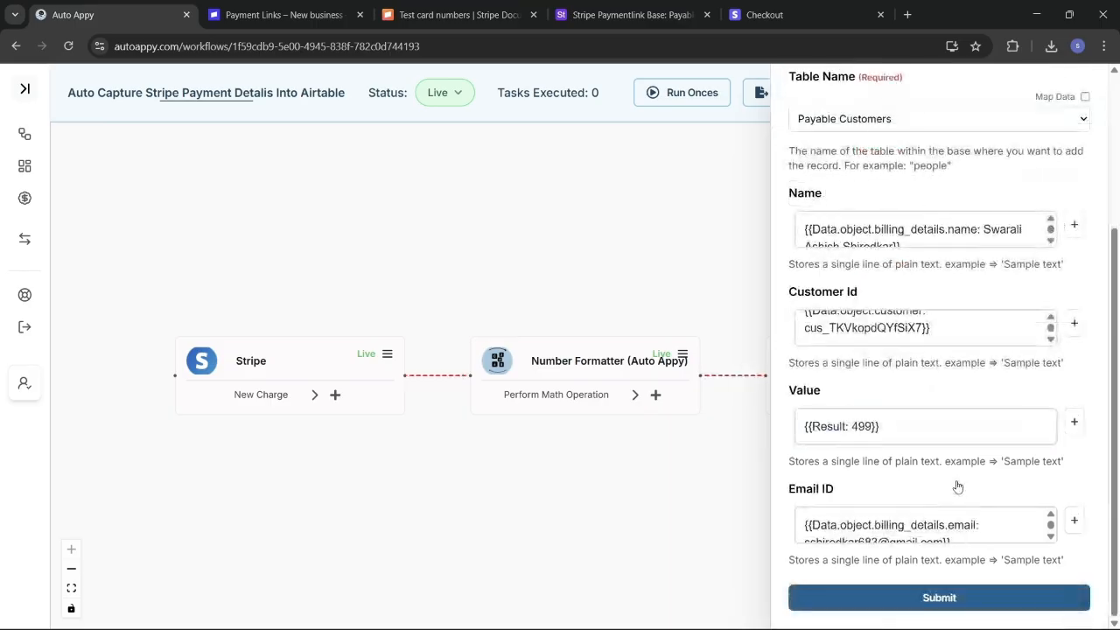
click(964, 604)
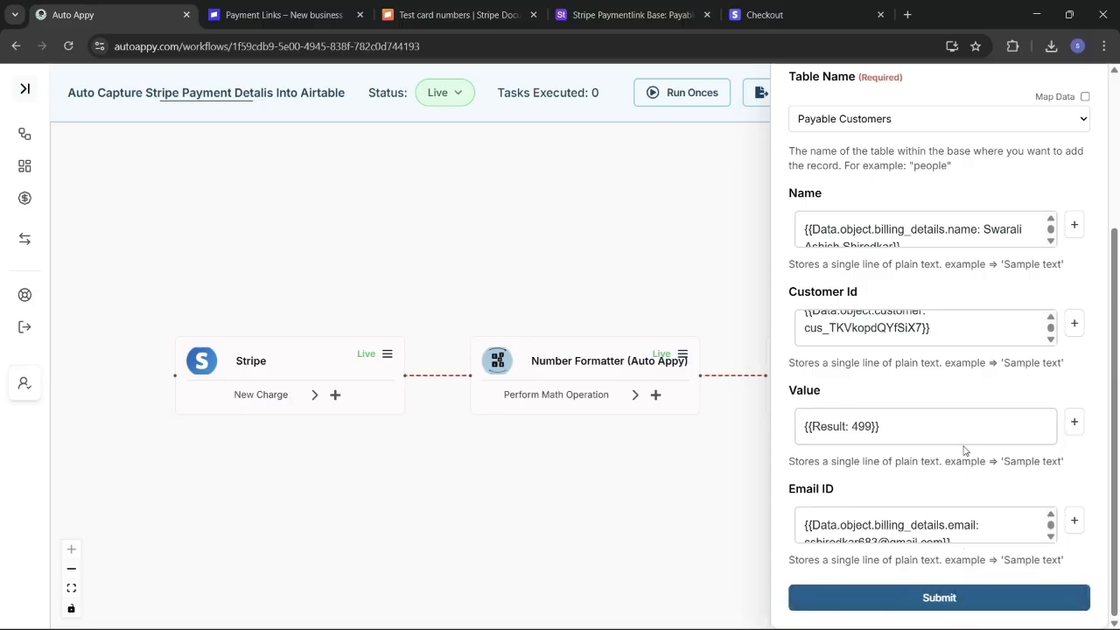
click(959, 600)
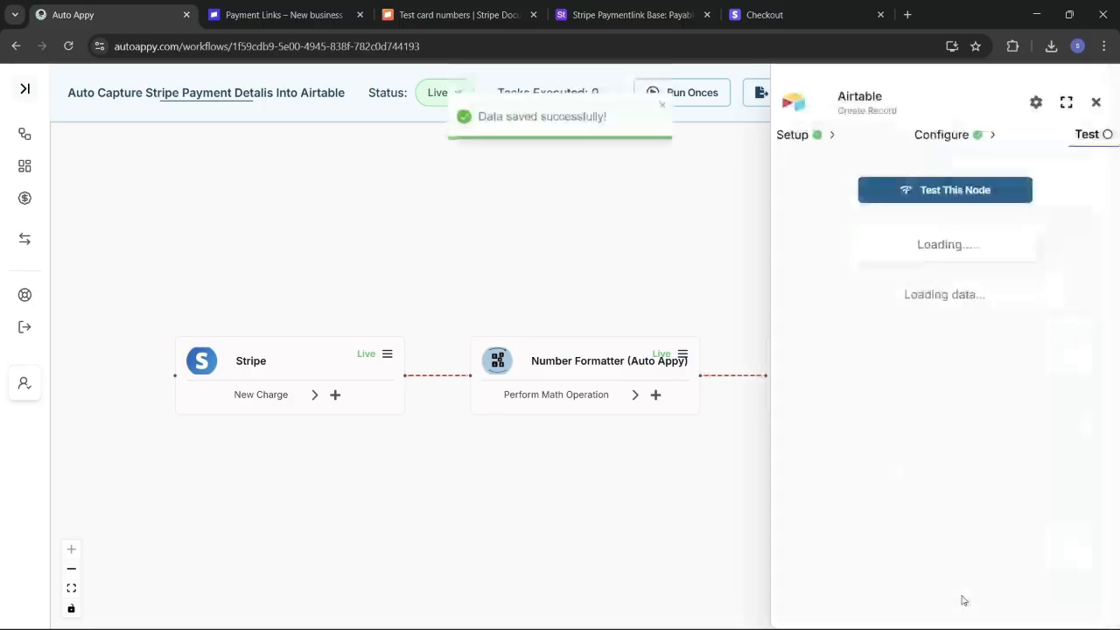
Step: Test the Create Record node and view the returned record's name, customer ID, 499 and email
click(911, 195)
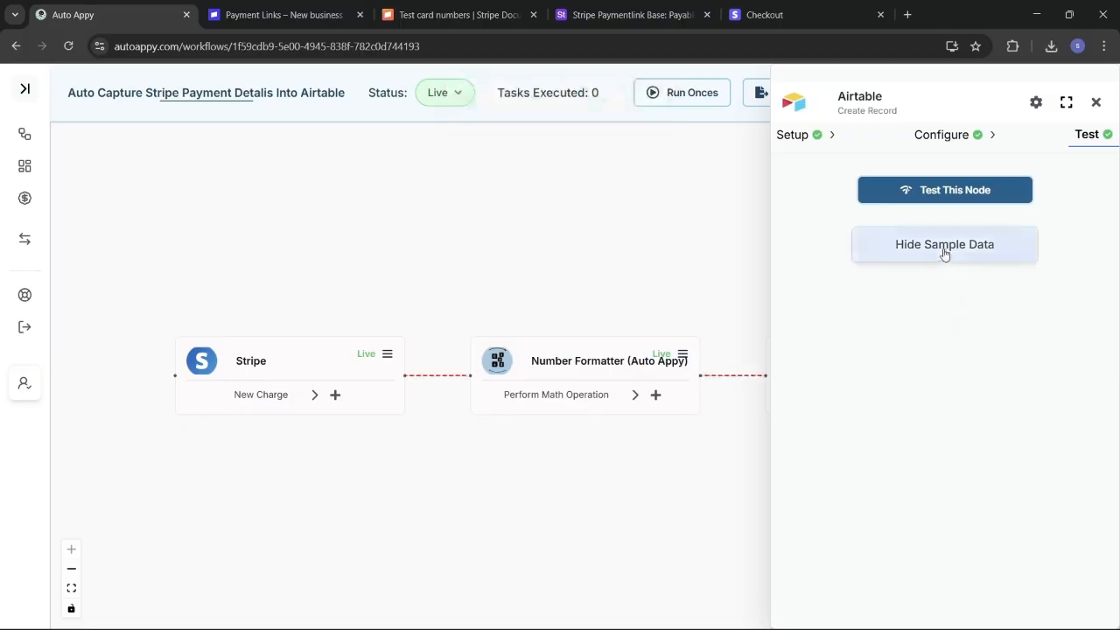
click(944, 254)
click(944, 247)
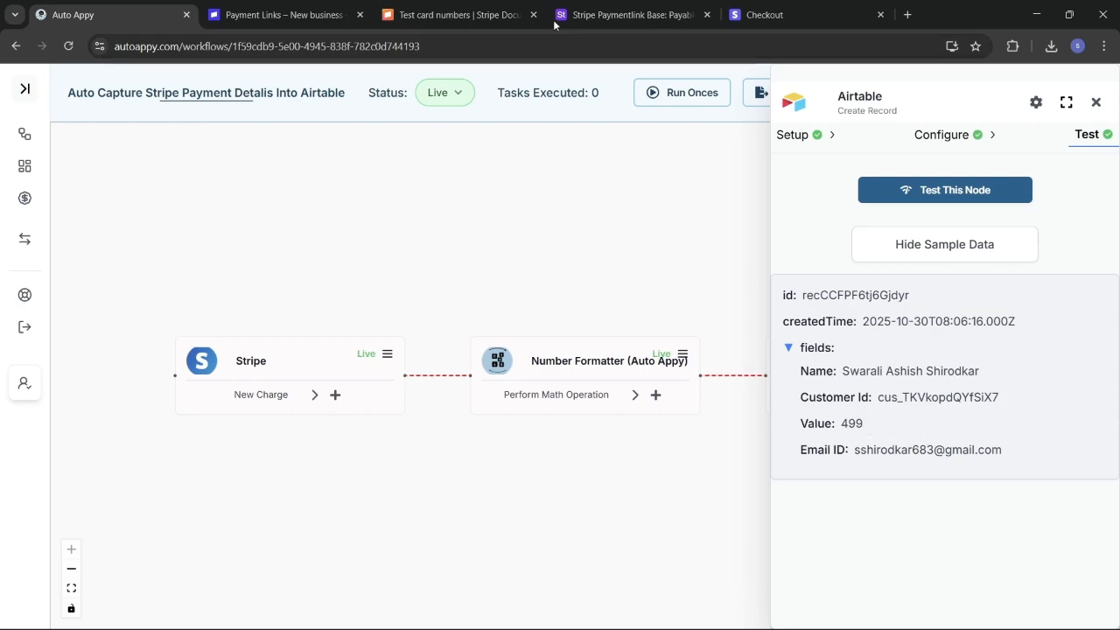
click(598, 7)
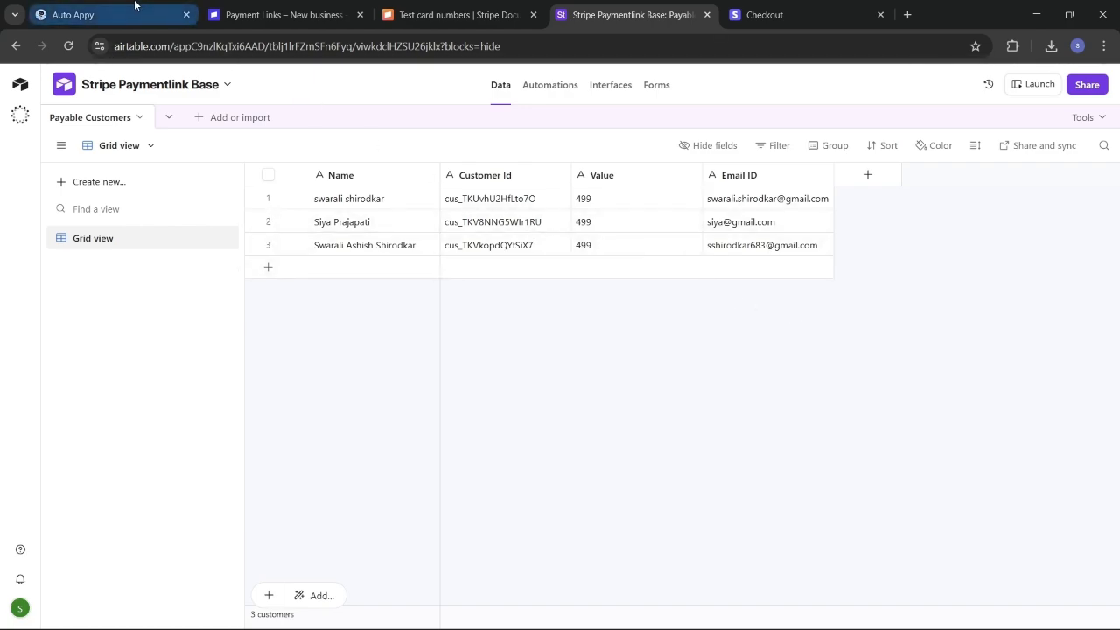
Step: Check the new third row in Payable Customers, then go to the Stripe payment links list
mouse_move(134, 5)
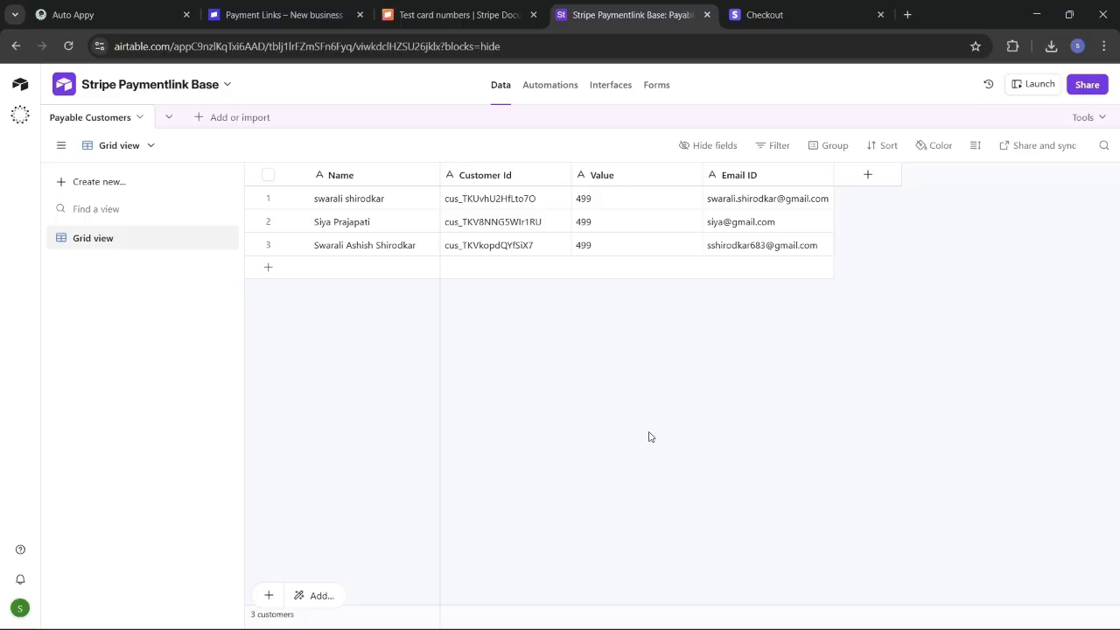
click(294, 6)
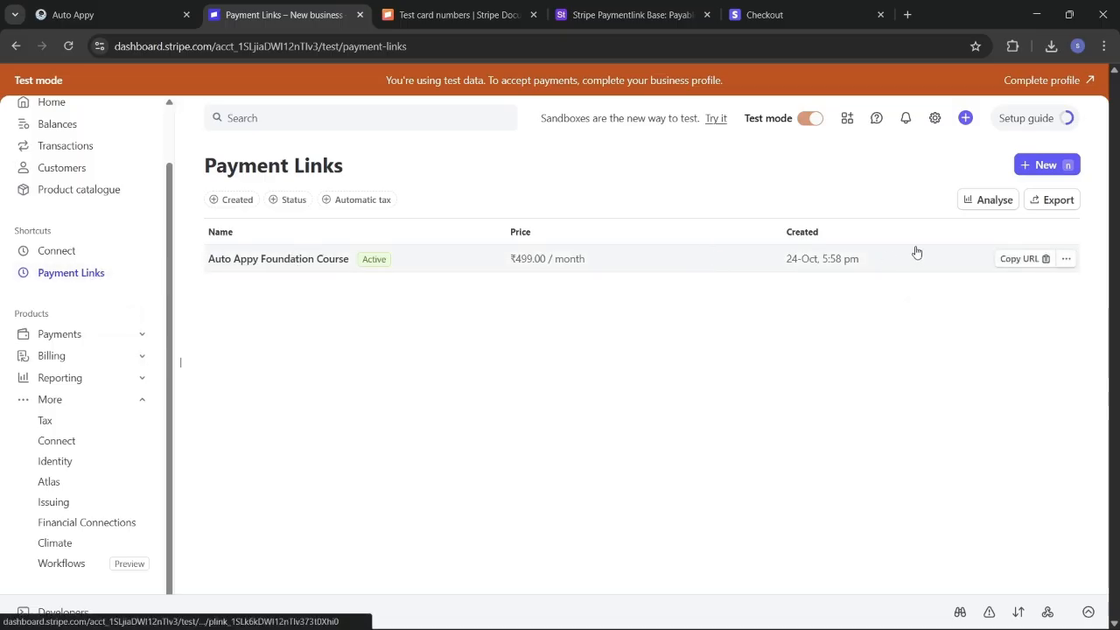
Step: Copy the Foundation Course payment link and open it in a new browser tab
click(1014, 258)
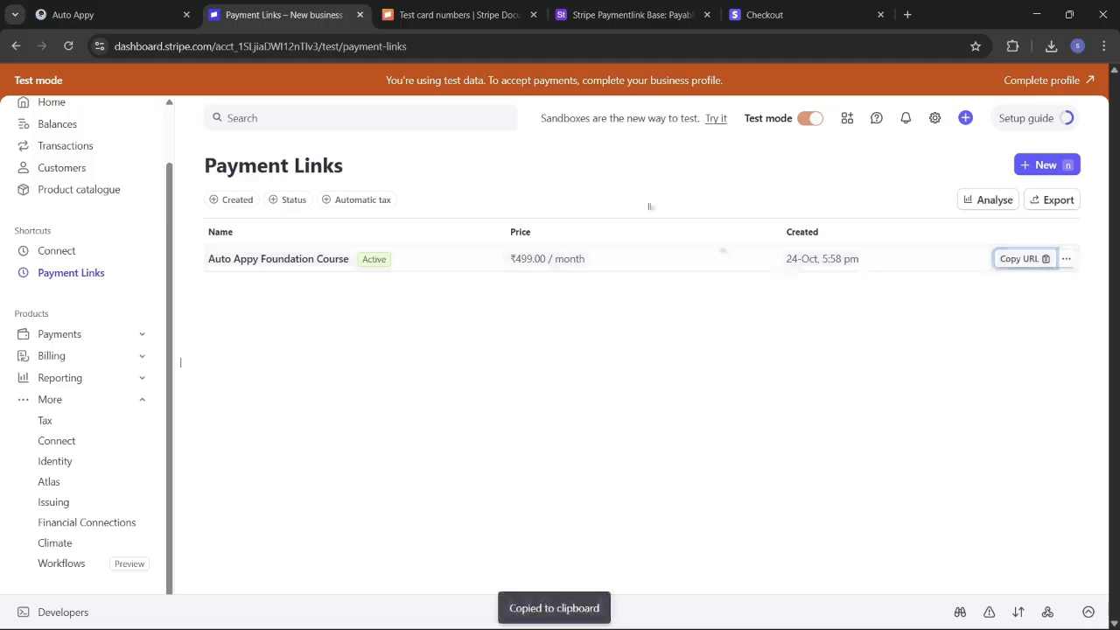
click(907, 14)
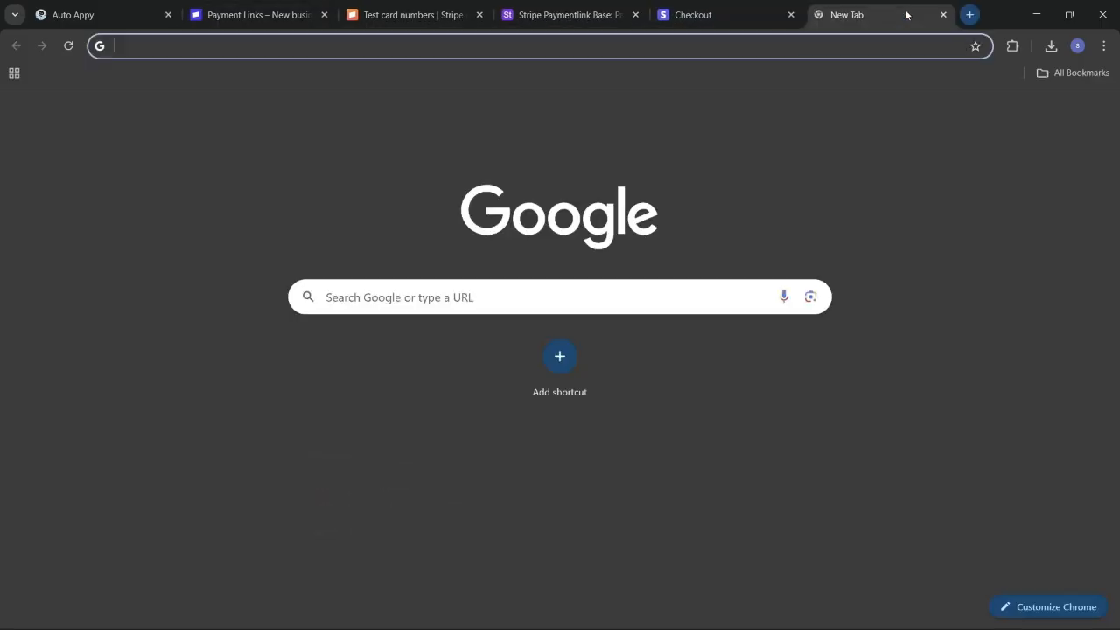
click(716, 45)
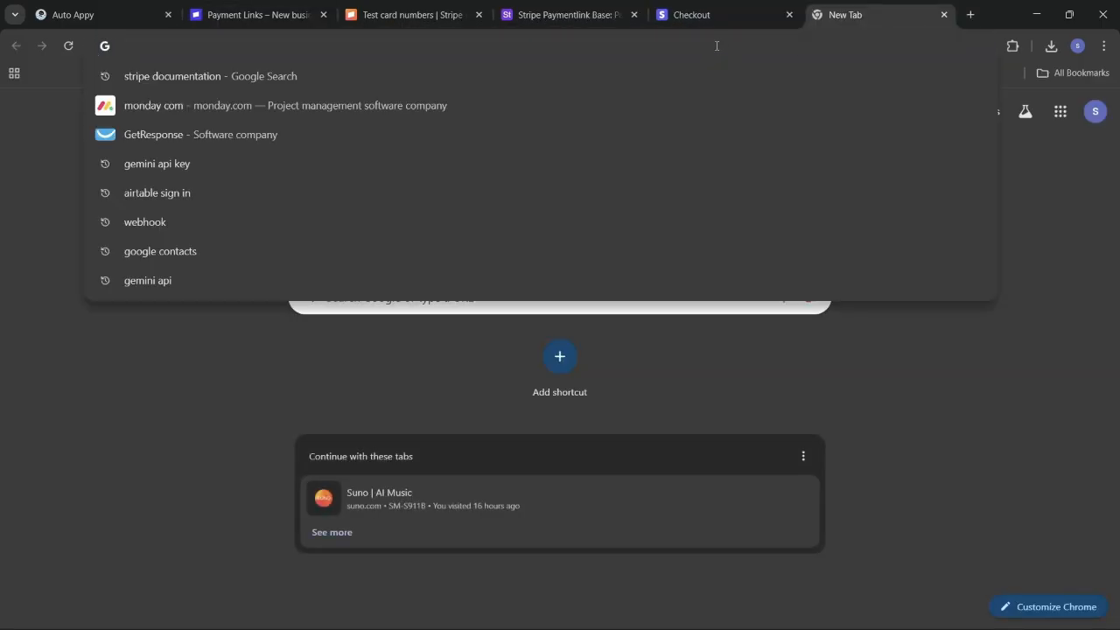
key(ctrl+v)
key(Return)
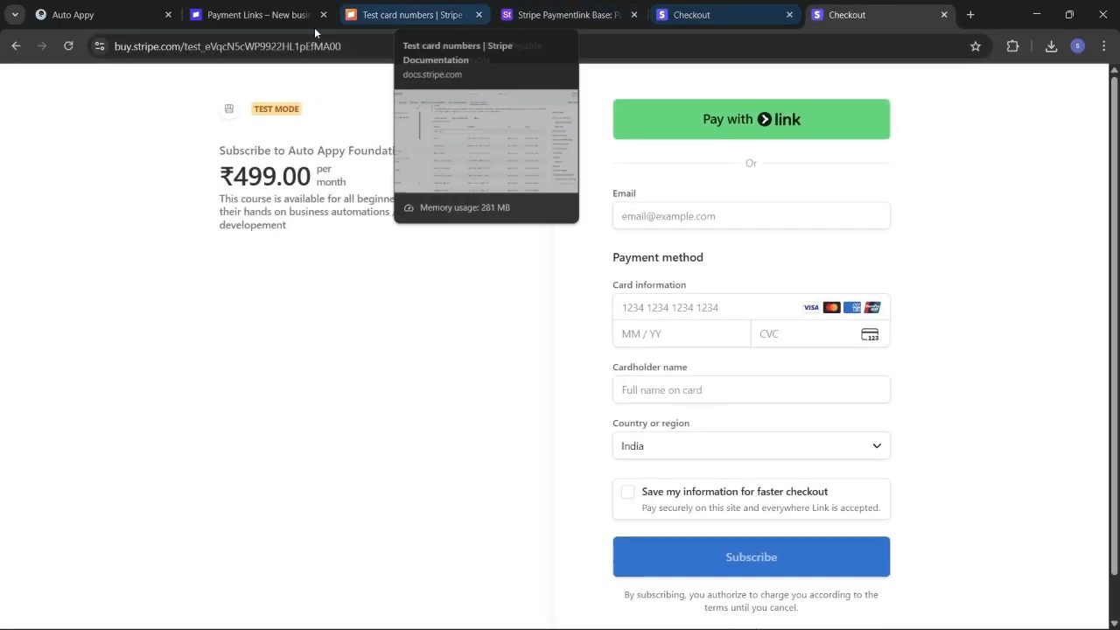
click(67, 12)
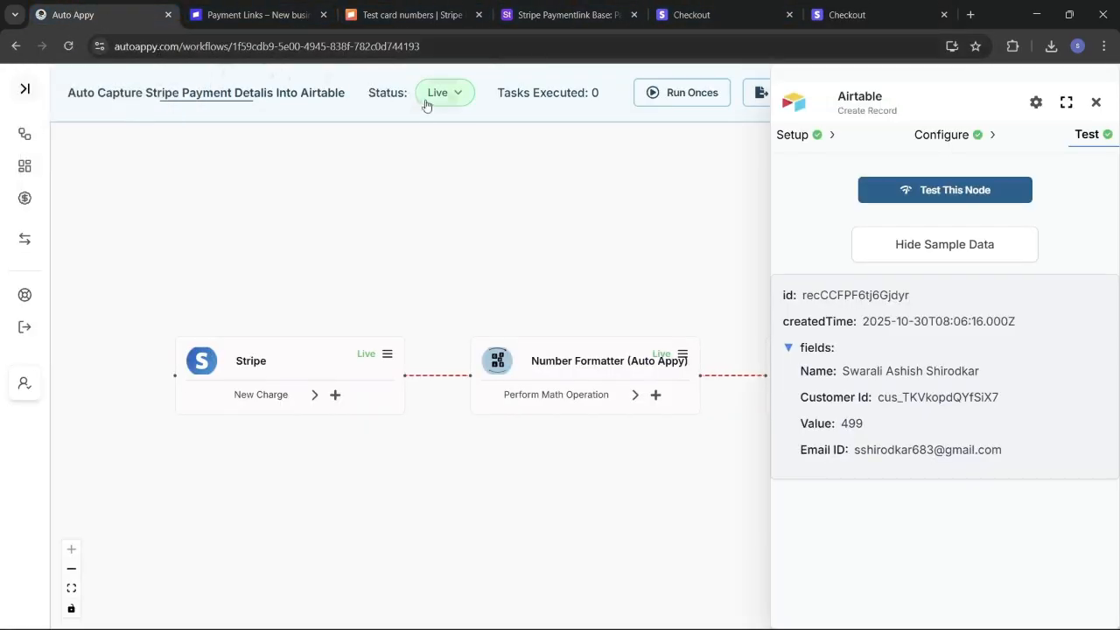
click(861, 12)
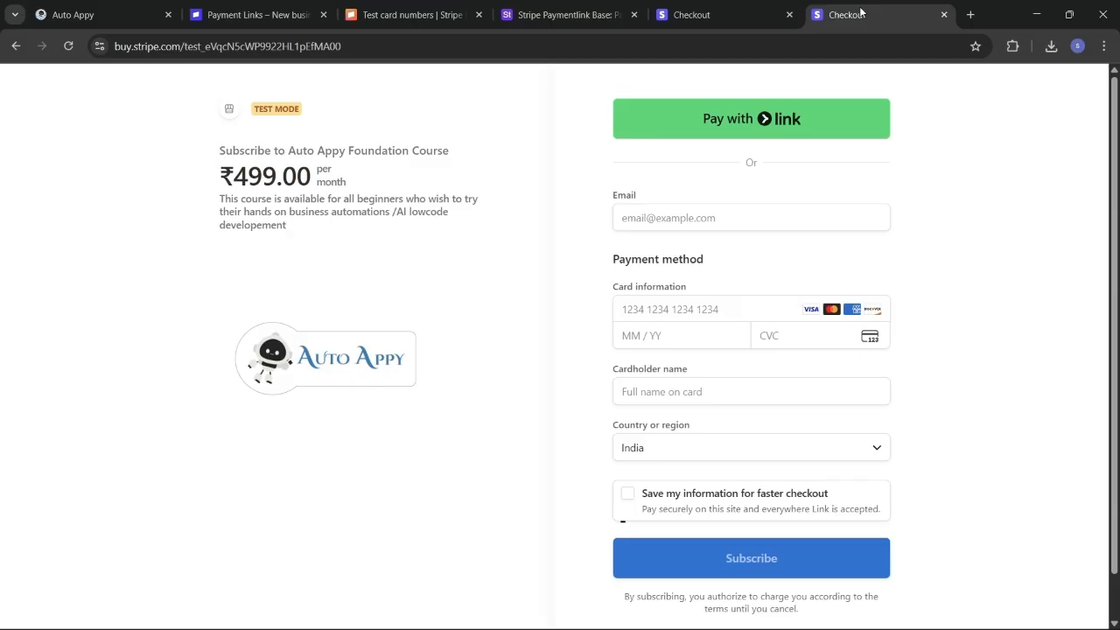
Step: Pay the ₹499 subscription with saved email, the 4242 test card and a new cardholder name
click(782, 218)
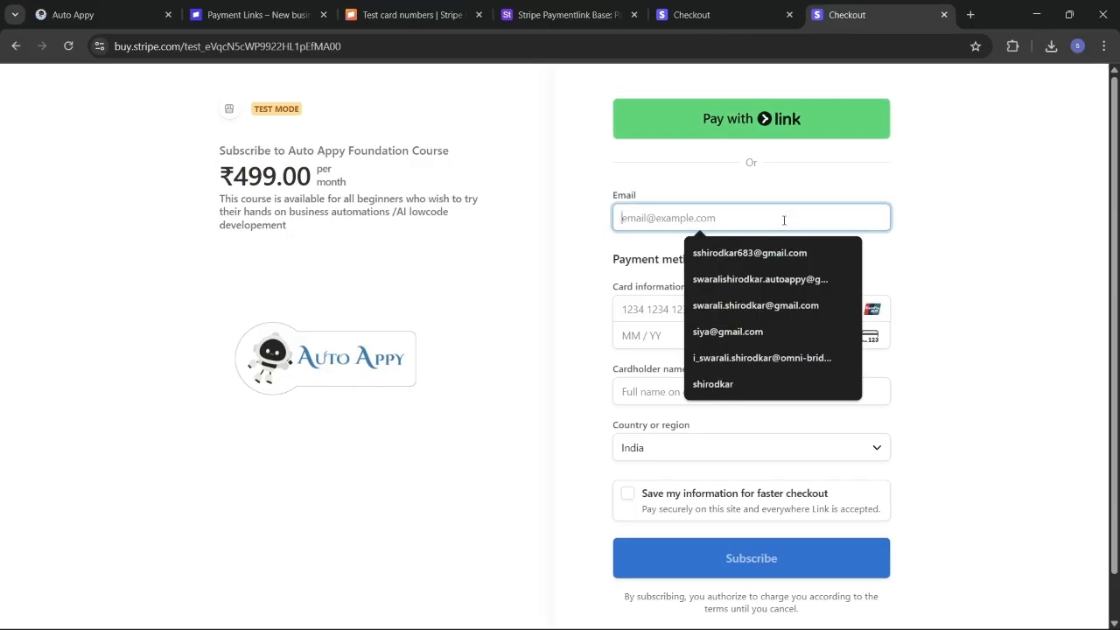
click(761, 328)
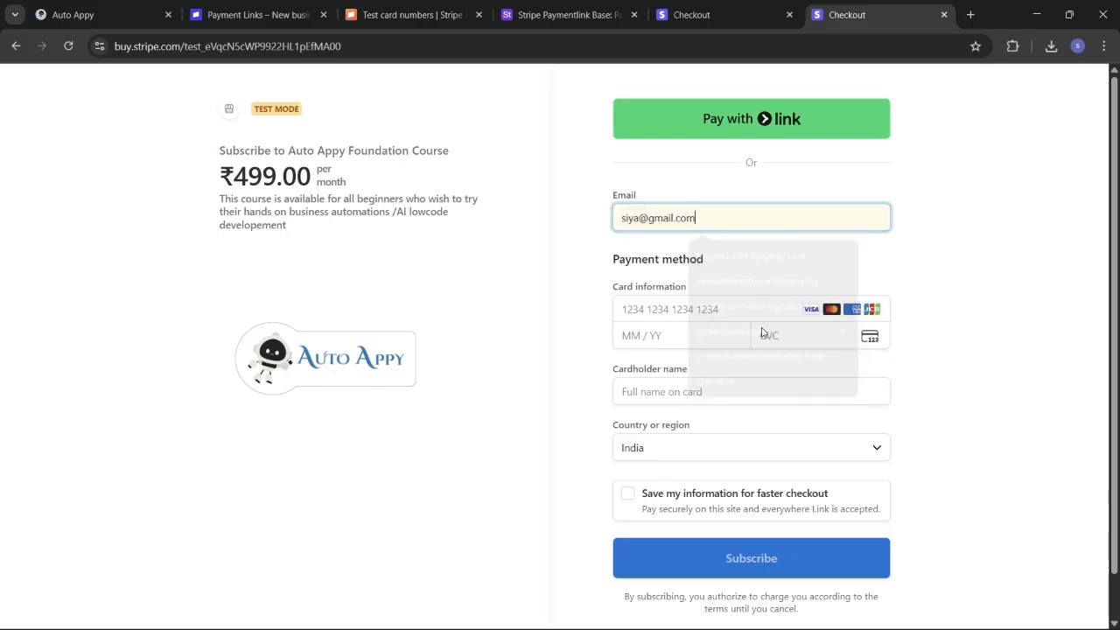
click(676, 311)
click(717, 346)
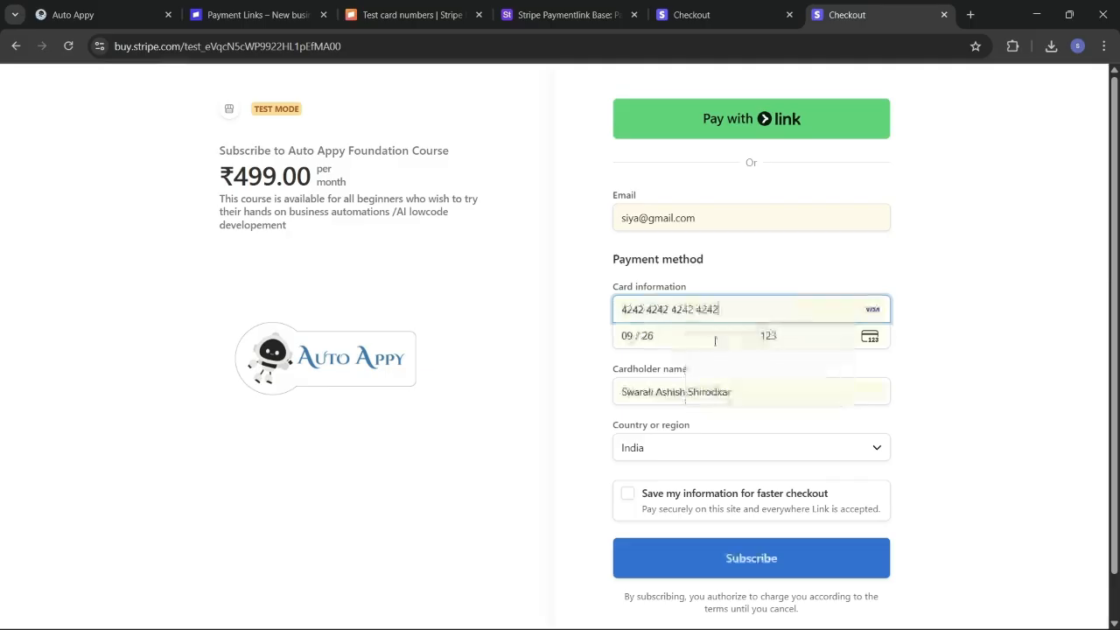
drag(745, 387, 603, 401)
key(BackSpace)
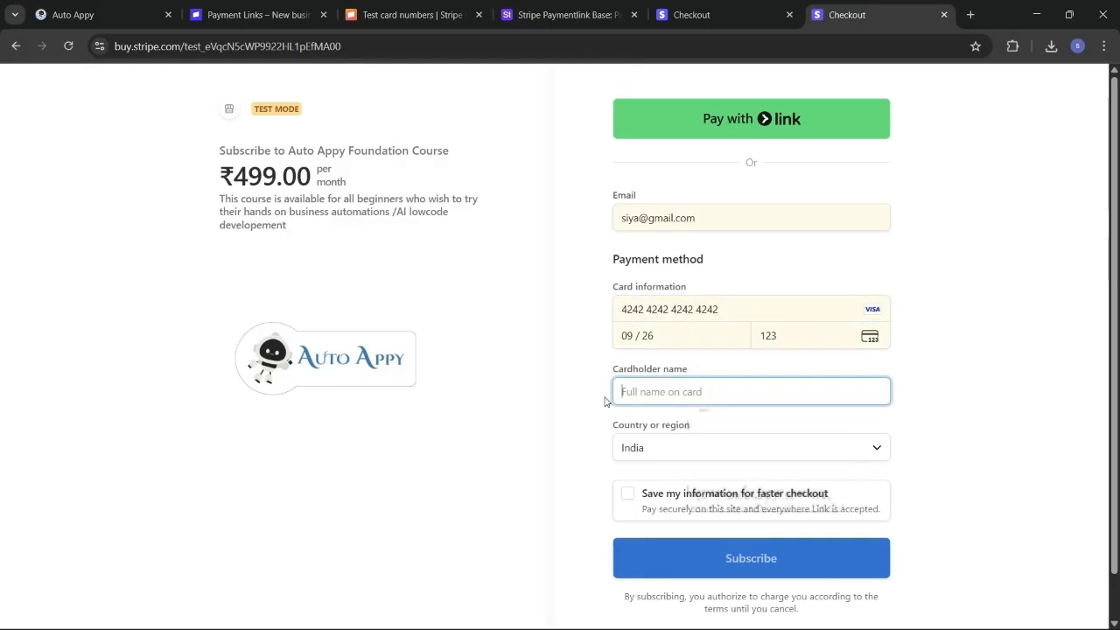
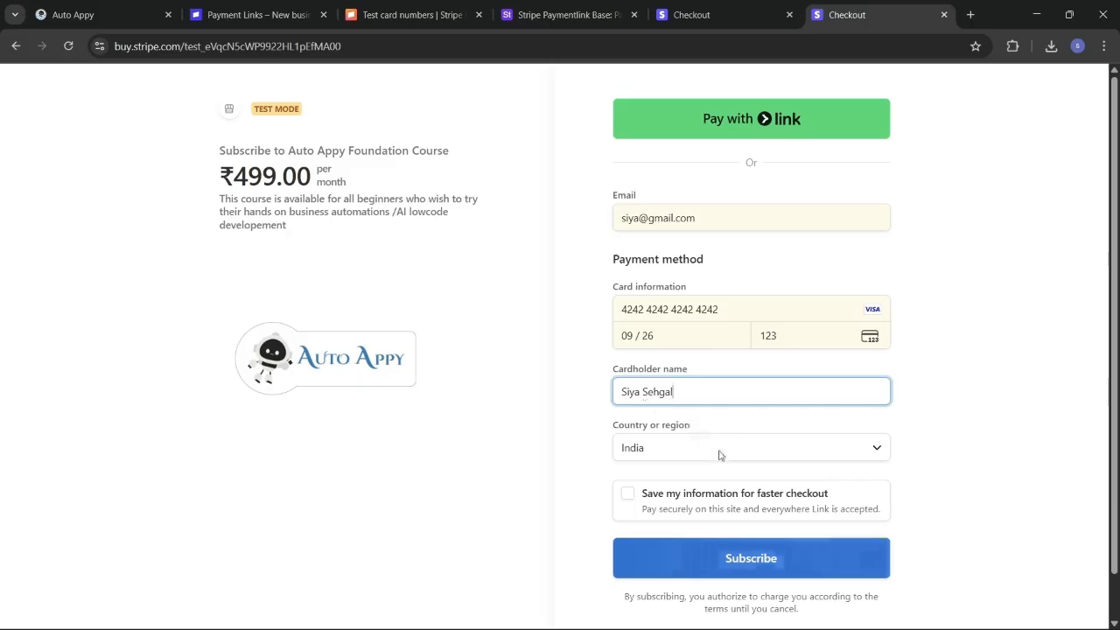
scroll(720, 455, down, 1)
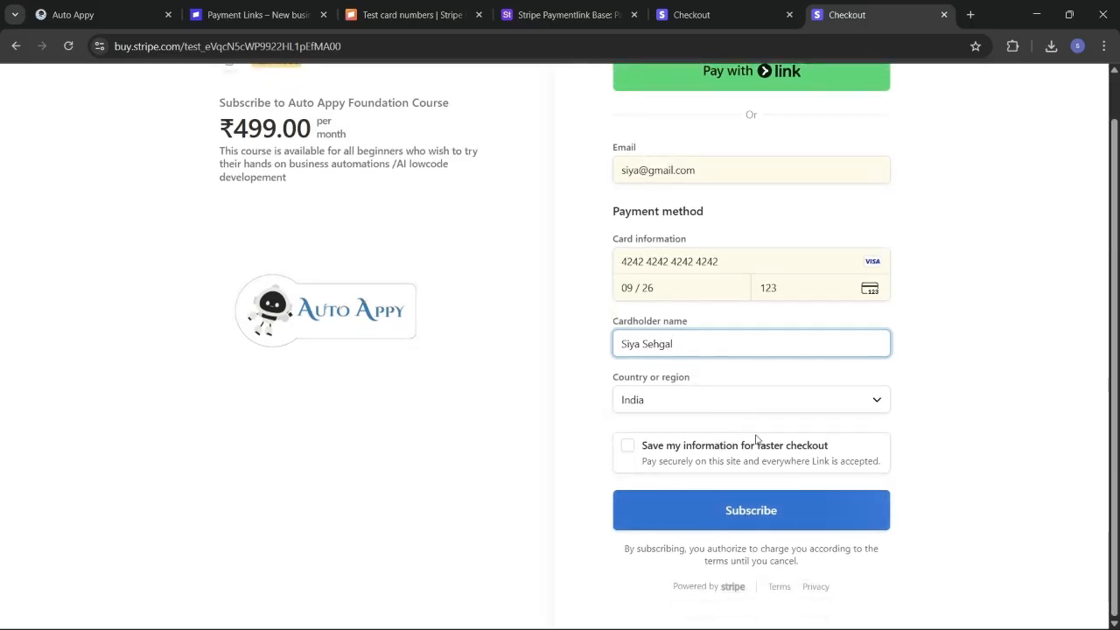
click(766, 512)
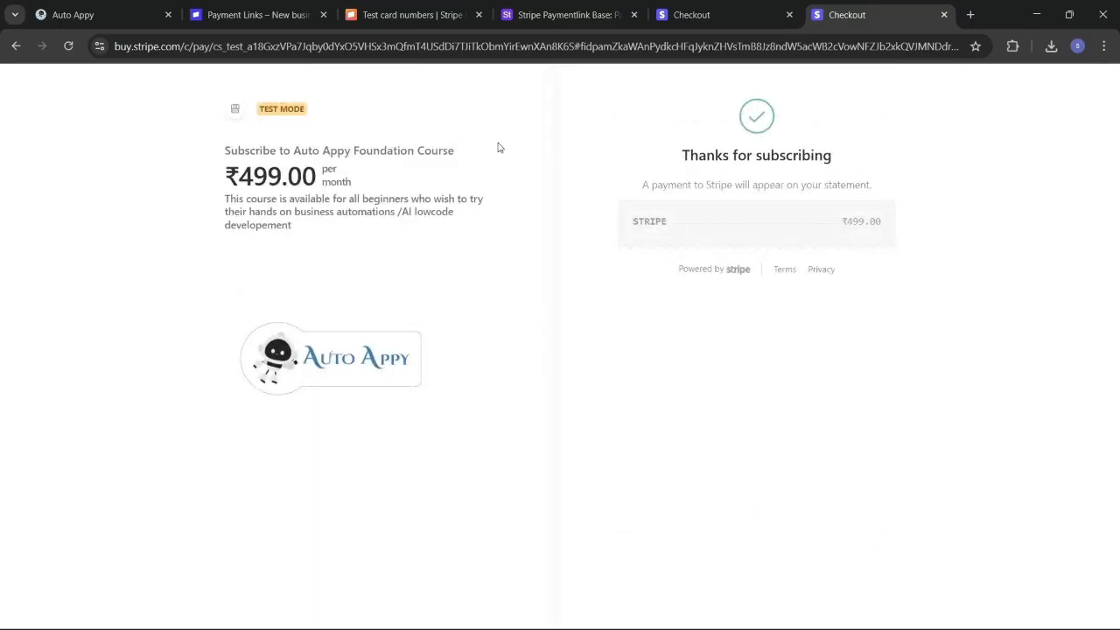
click(565, 15)
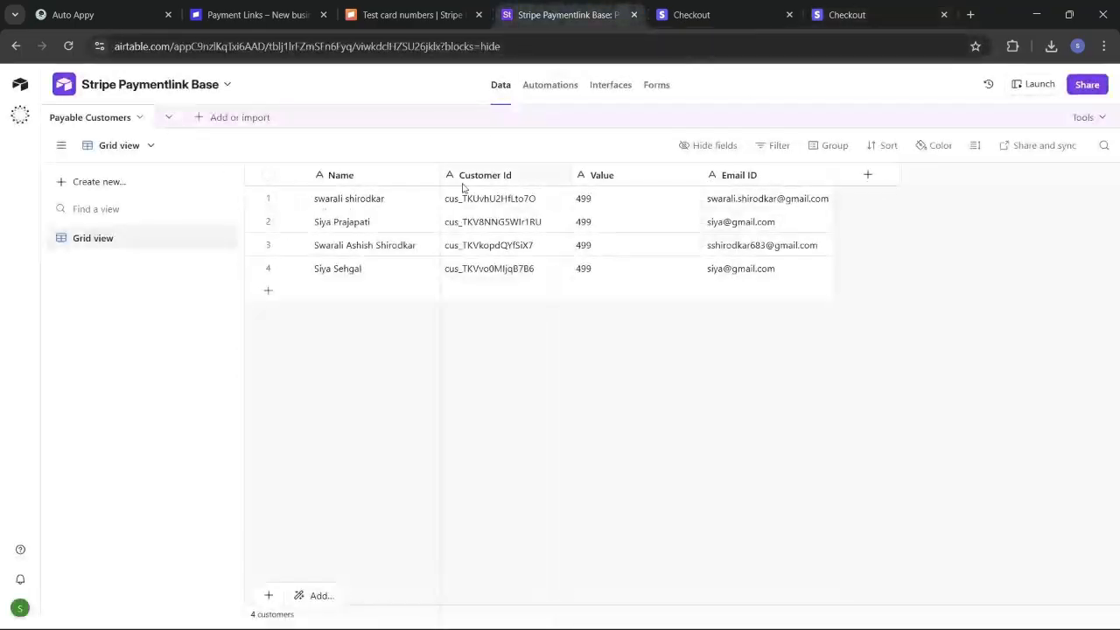